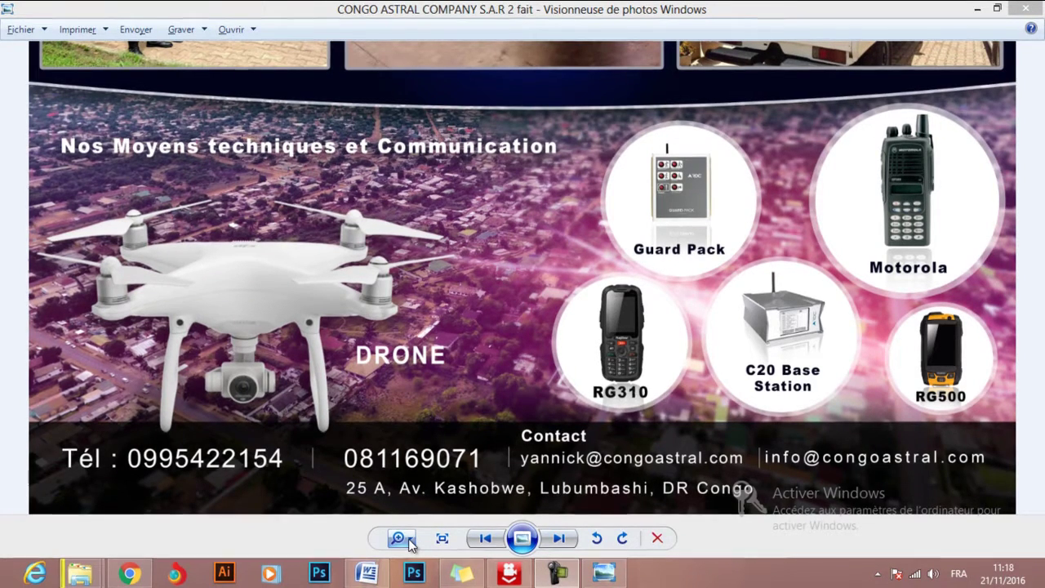
Close the Windows Photo Viewer preview of the finished CAC drone banner.
left_click(1026, 9)
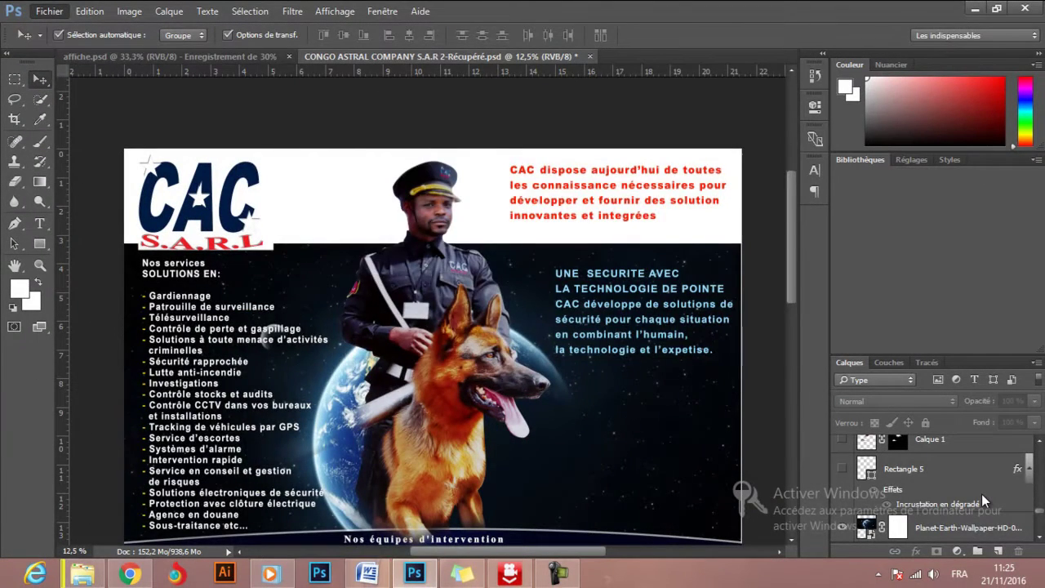
Create a new document 'conception CAC' of 21 × 11 cm at 300 pixels/cm.
key("ctrl+n")
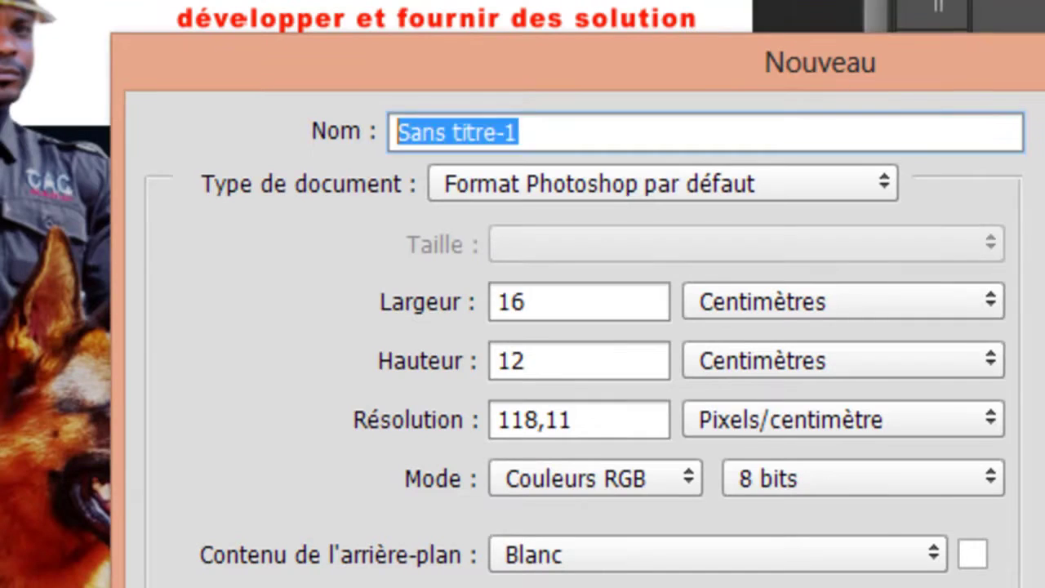
type("conc")
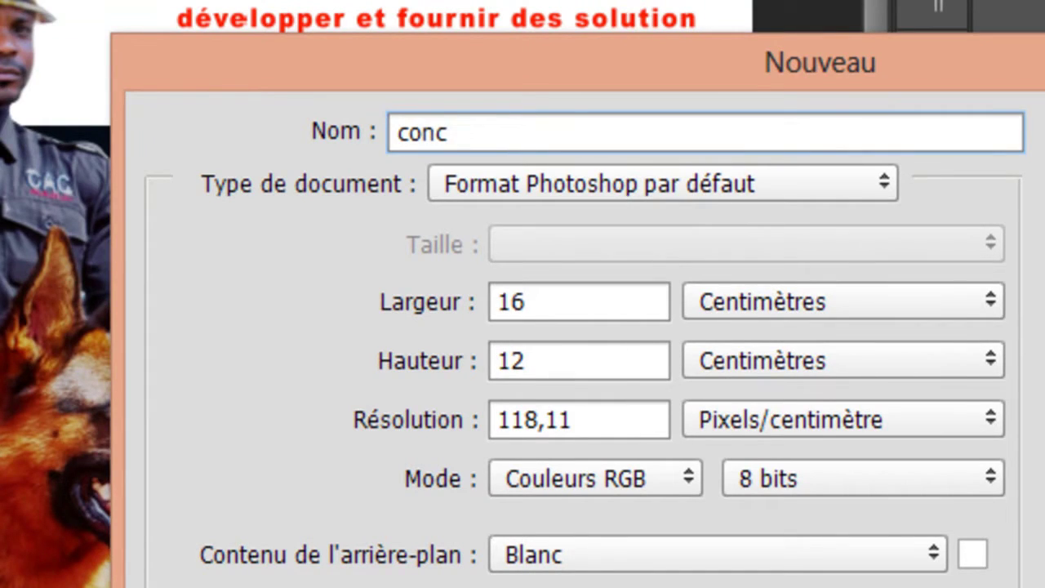
type("eption CAC")
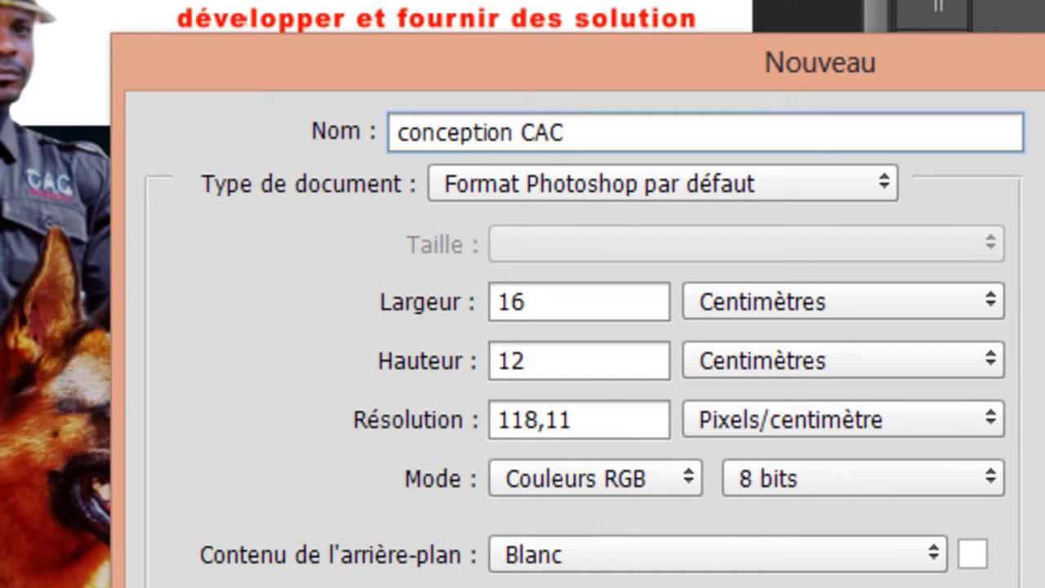
key("Tab")
key("ctrl+a")
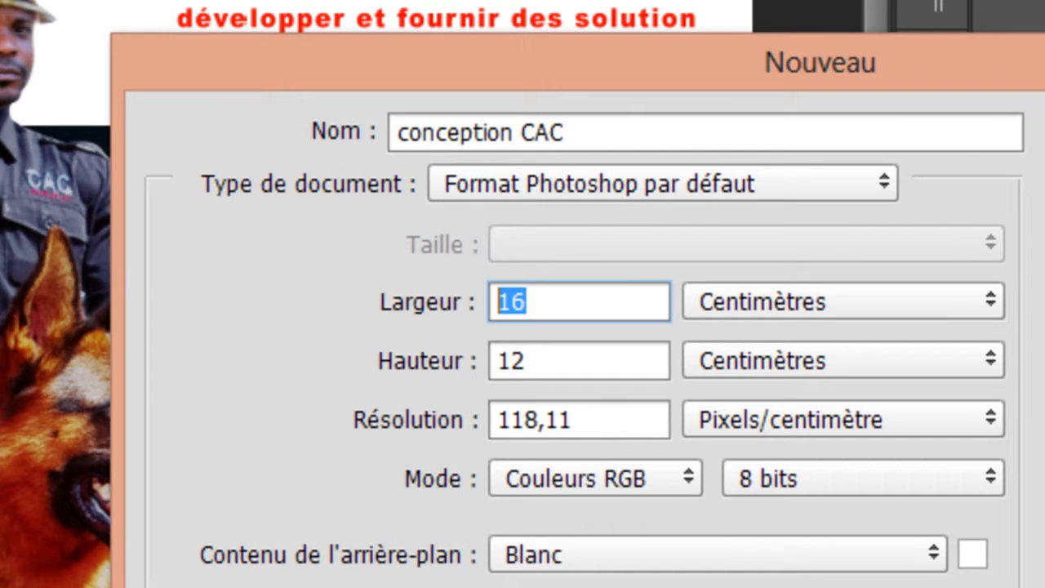
type("21")
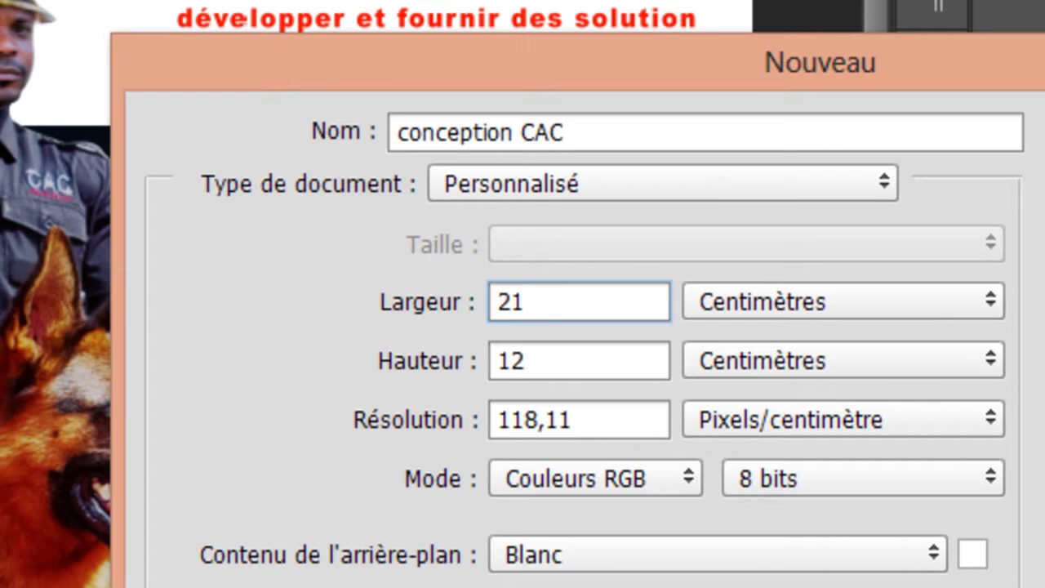
key("Tab")
type("11")
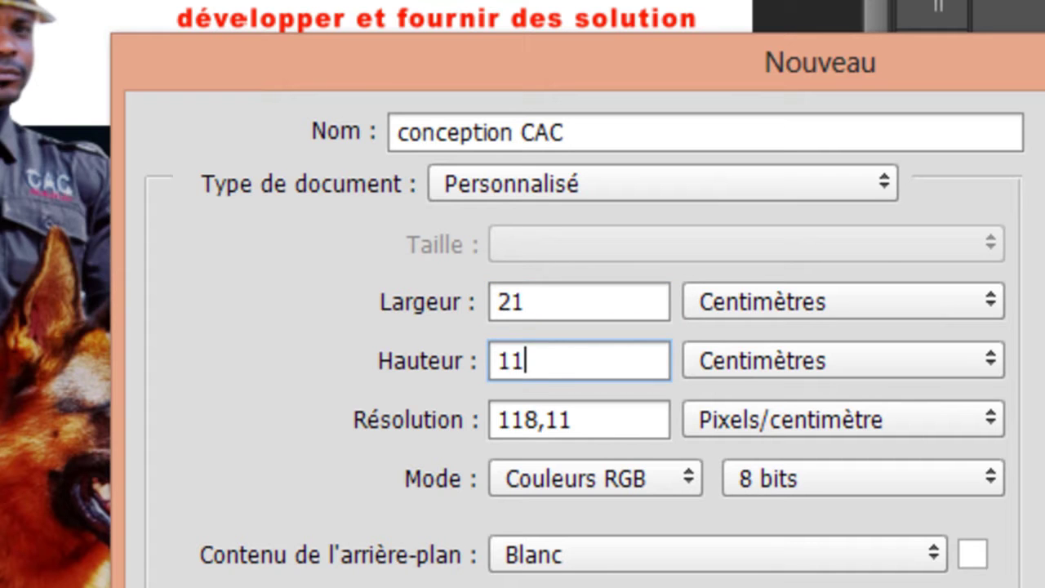
key("Tab")
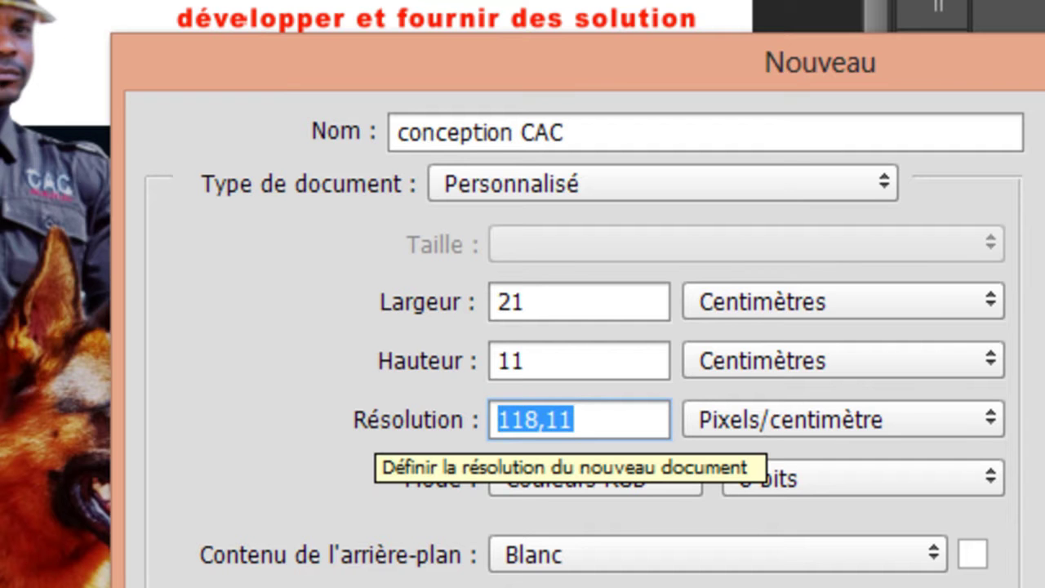
type("300")
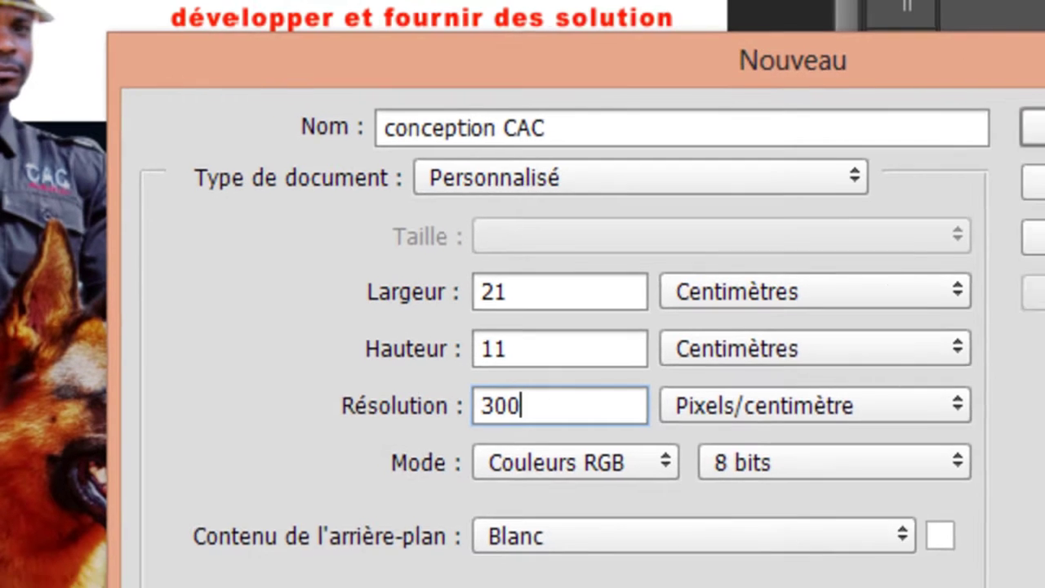
key("Return")
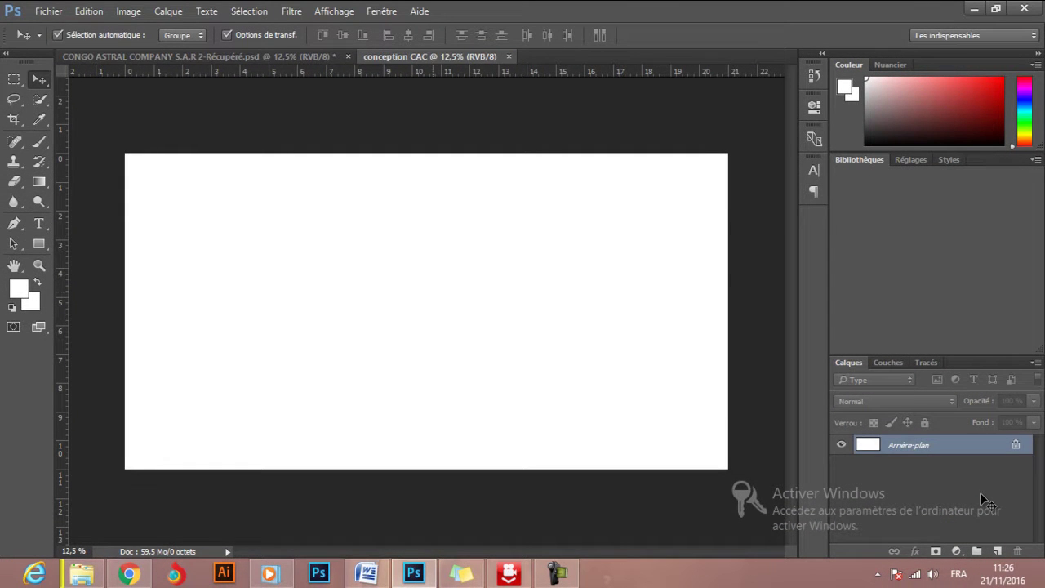
Import and embed the drone image 0_0 into the document as its own layer.
key("alt")
key("Down")
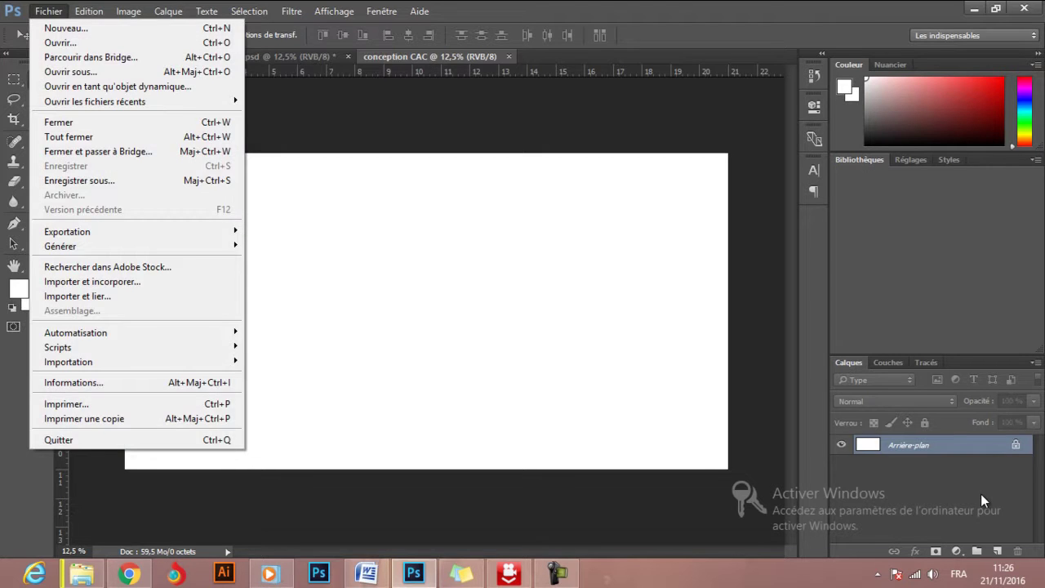
key("Down")
key("Down")
key("Down")
key("Down")
key("Down")
key("Down")
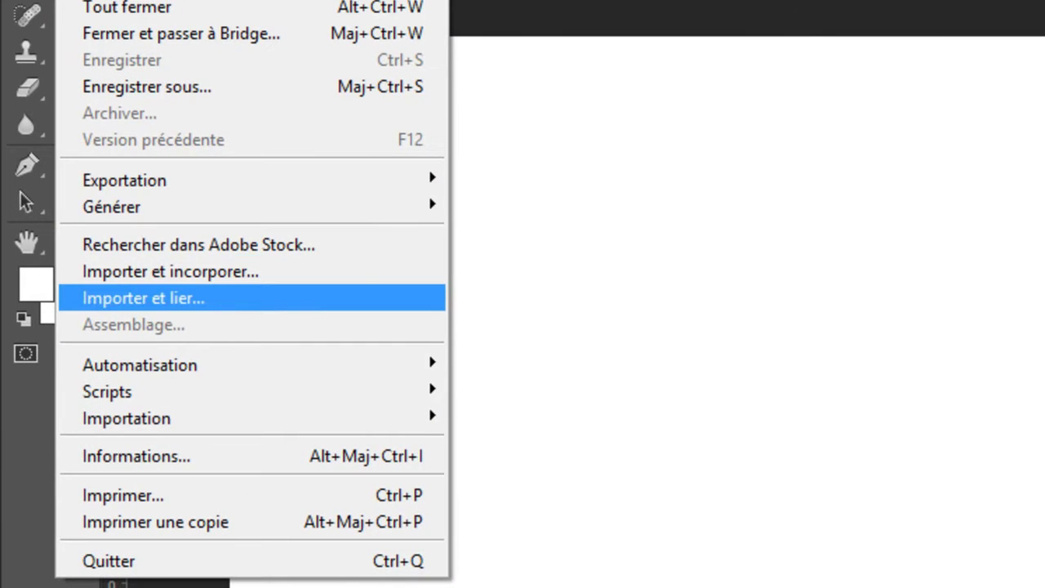
key("Up")
key("Up")
key("Down")
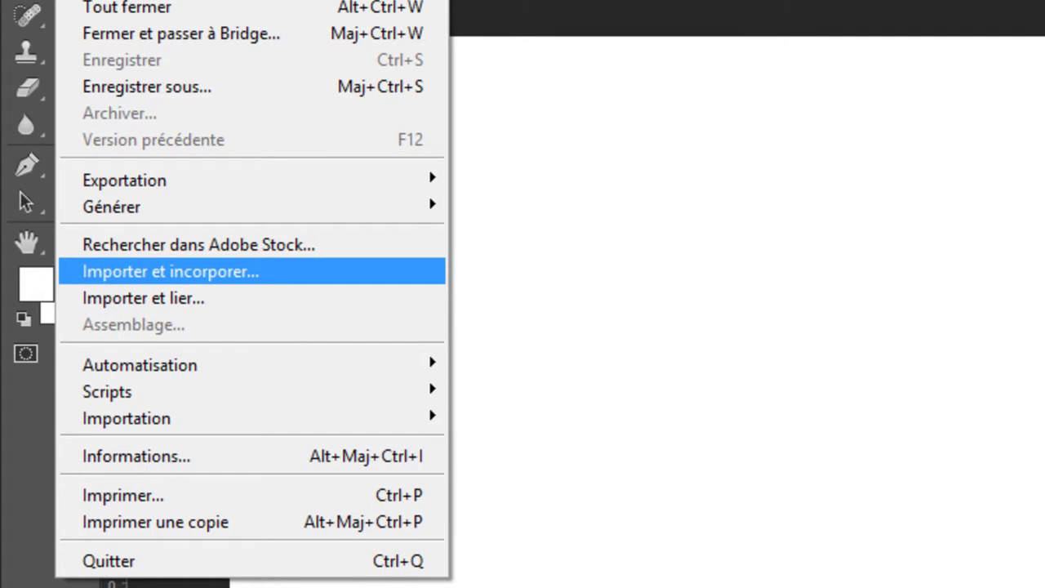
key("Return")
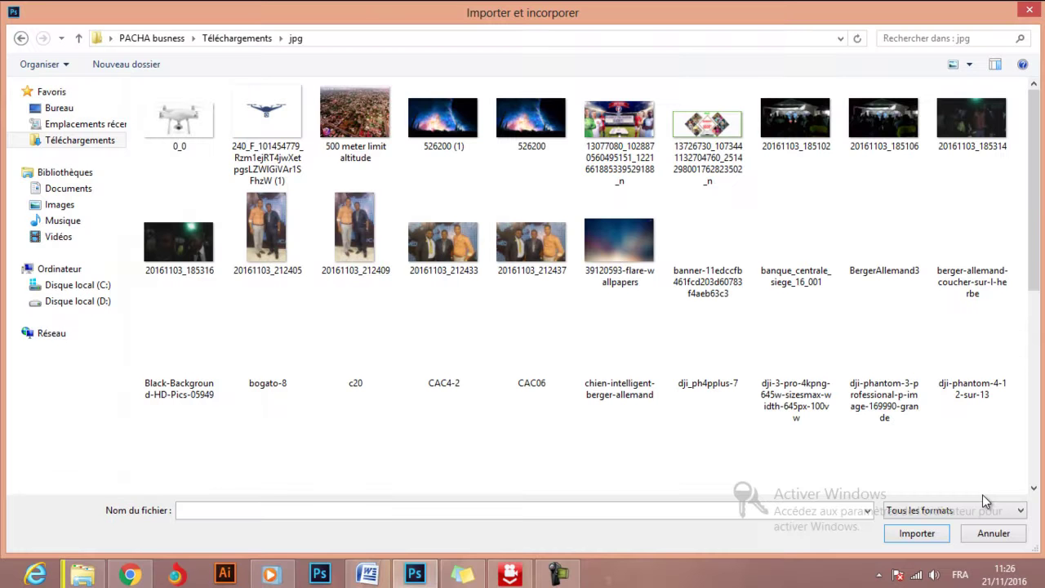
key("Right")
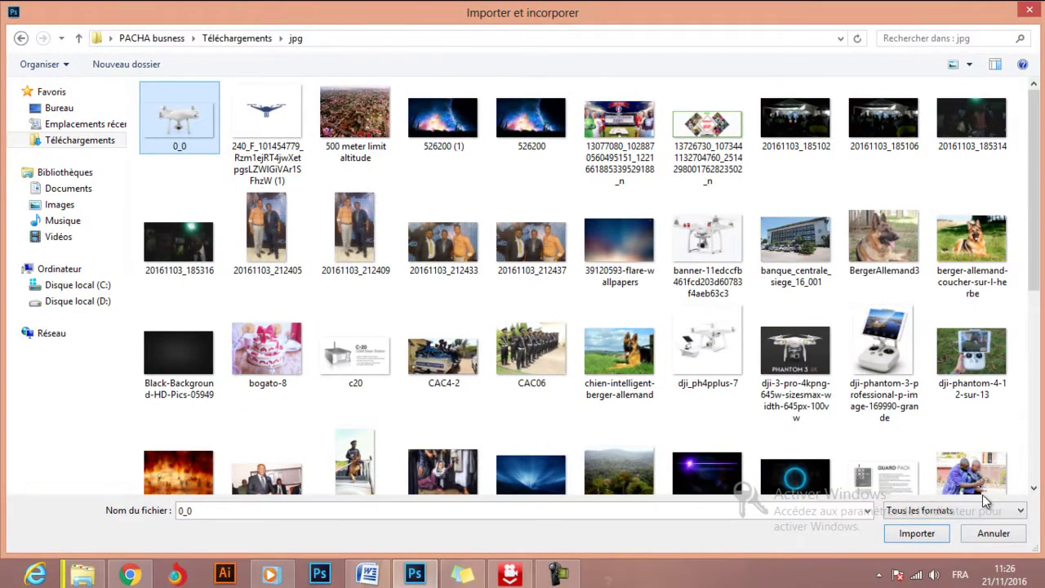
key("Return")
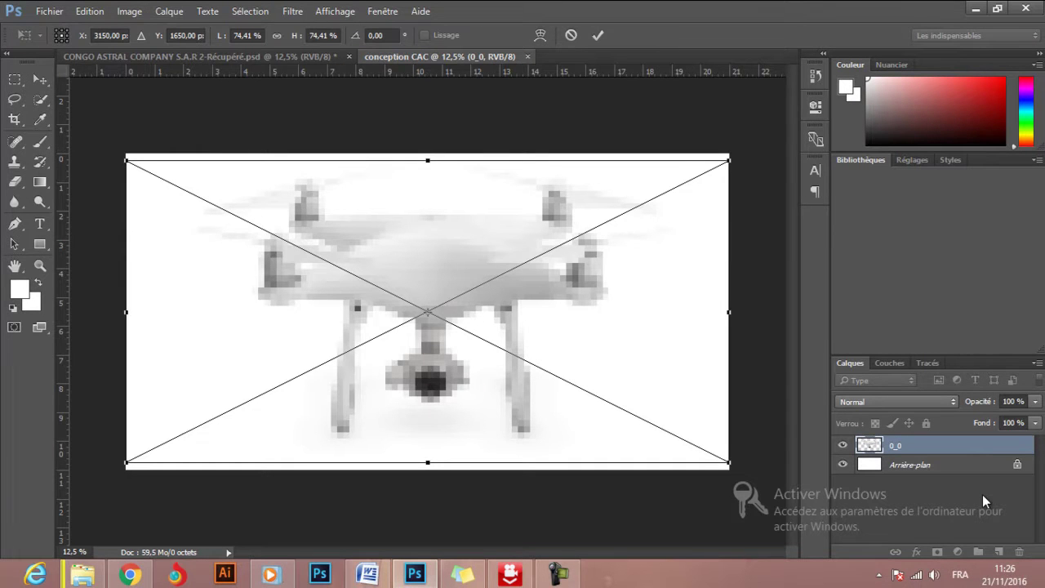
key("Return")
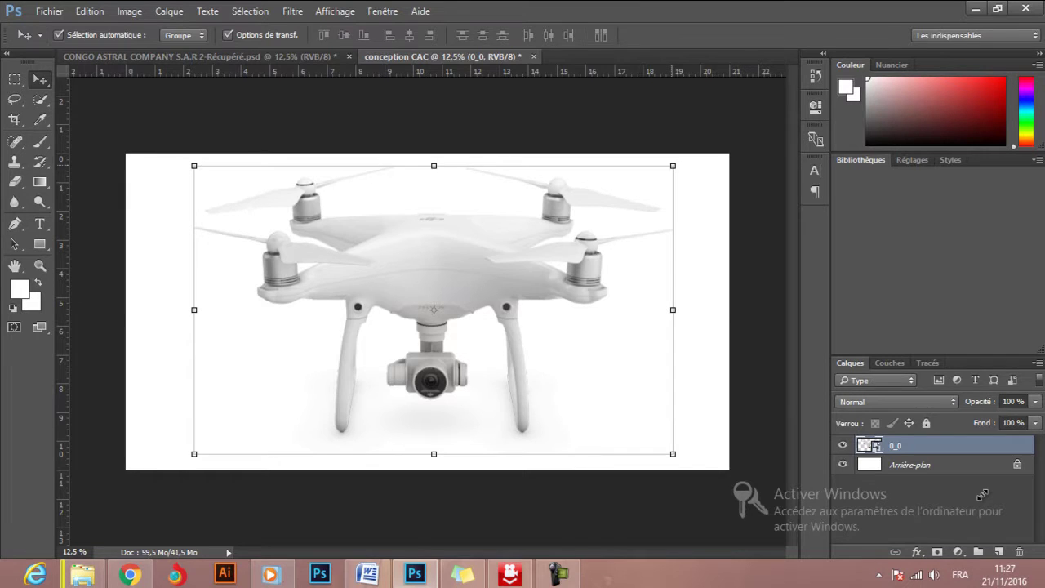
Scale the drone down to about 36.87% and move it to the left side.
key("ctrl+t")
left_click_drag(729, 155, 424, 311)
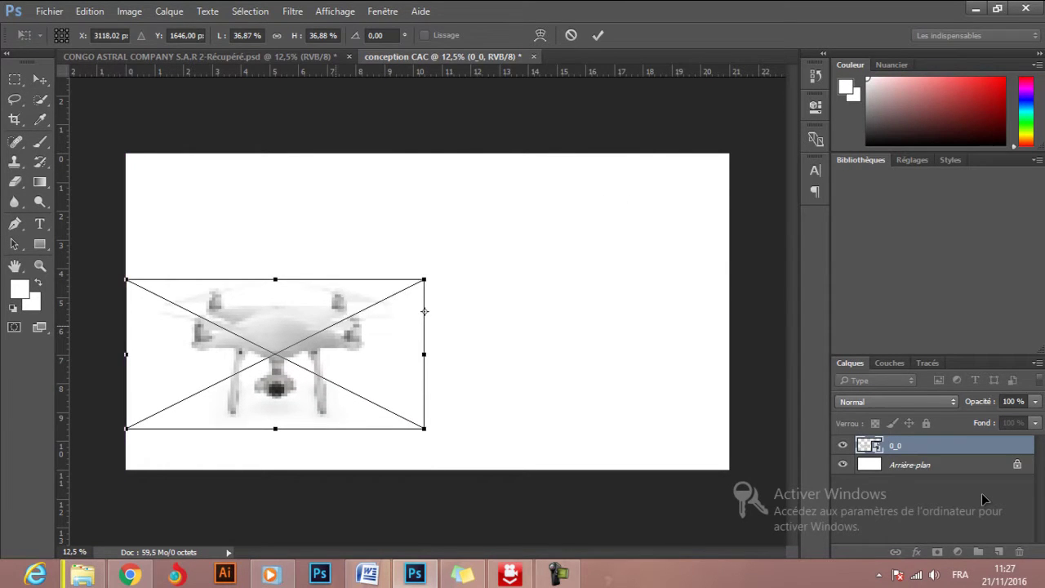
key("Return")
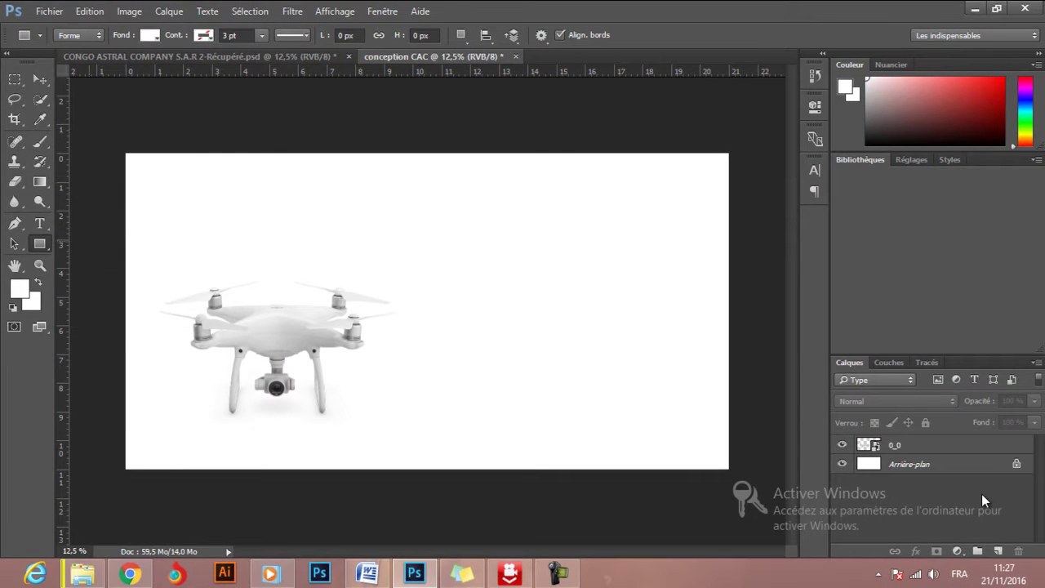
Draw a black-filled rectangle spanning the full canvas width along the bottom edge.
left_click_drag(127, 421, 729, 469)
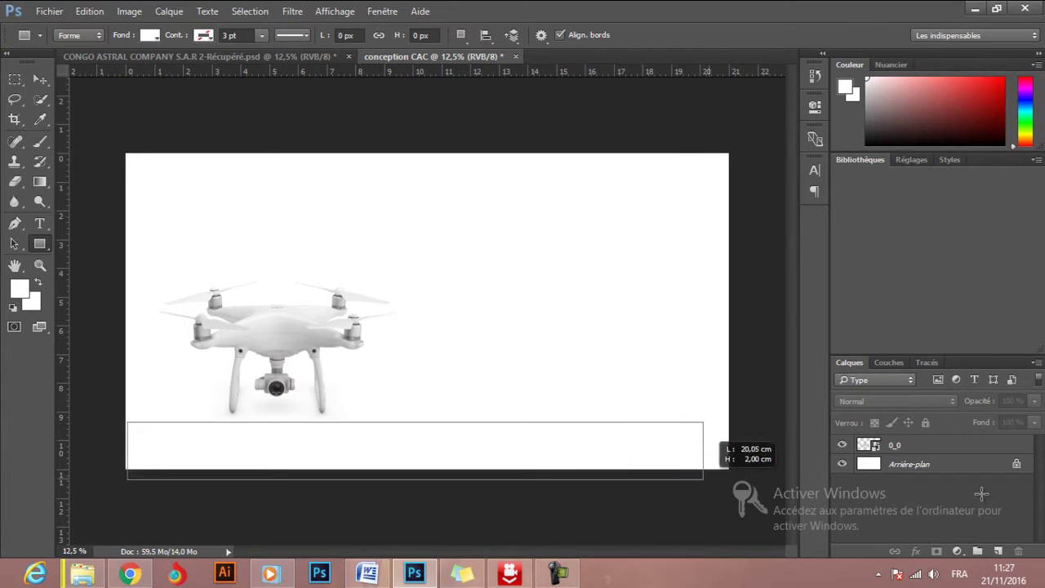
left_click_drag(730, 469, 728, 469)
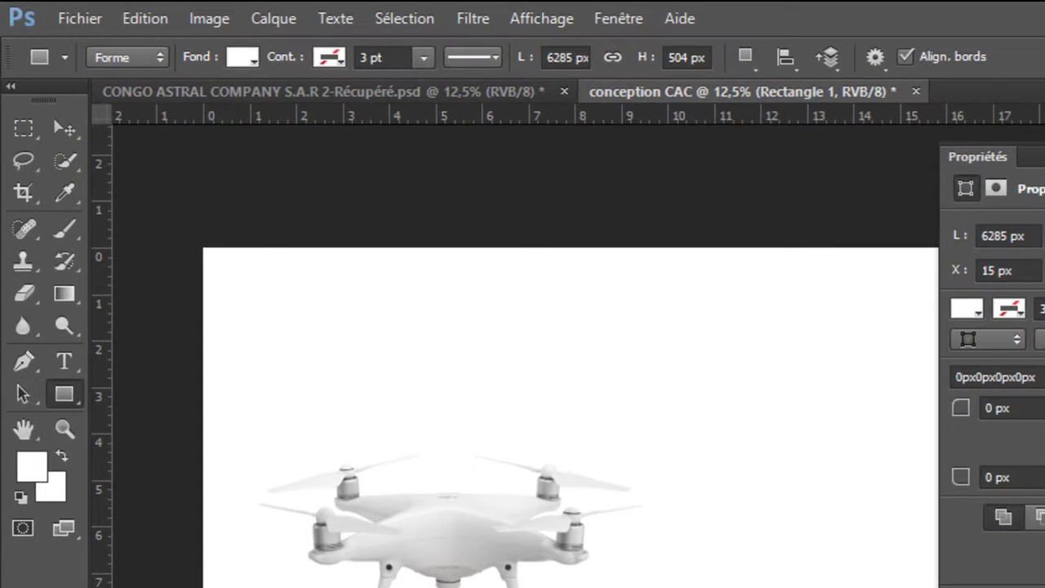
left_click(242, 57)
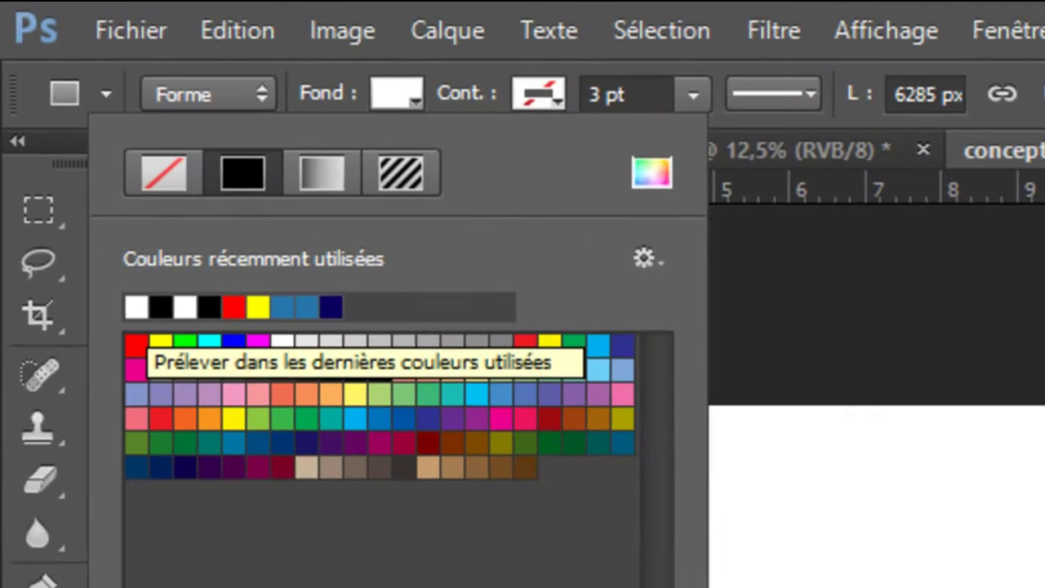
left_click(161, 306)
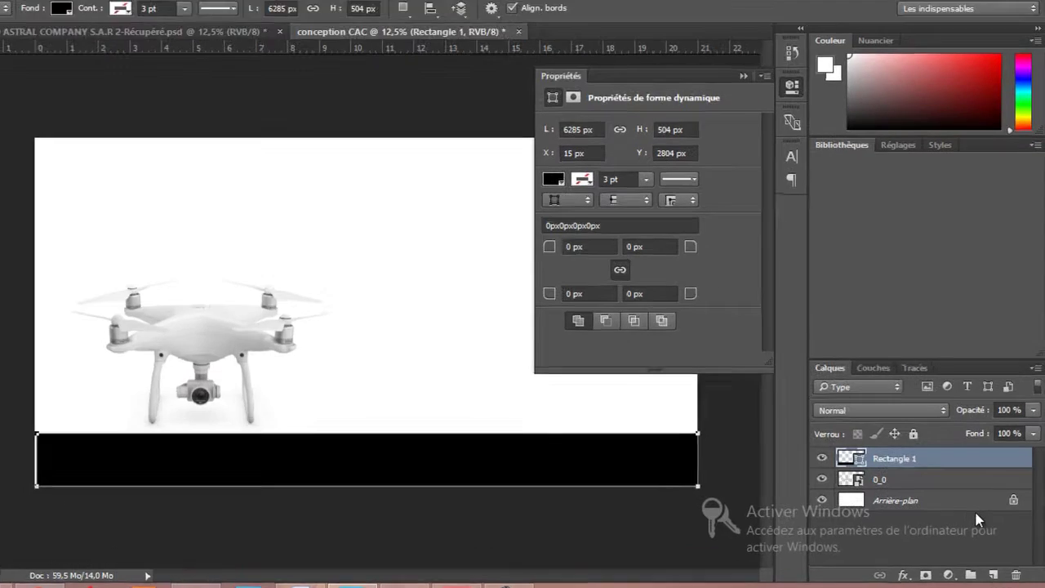
left_click(623, 190)
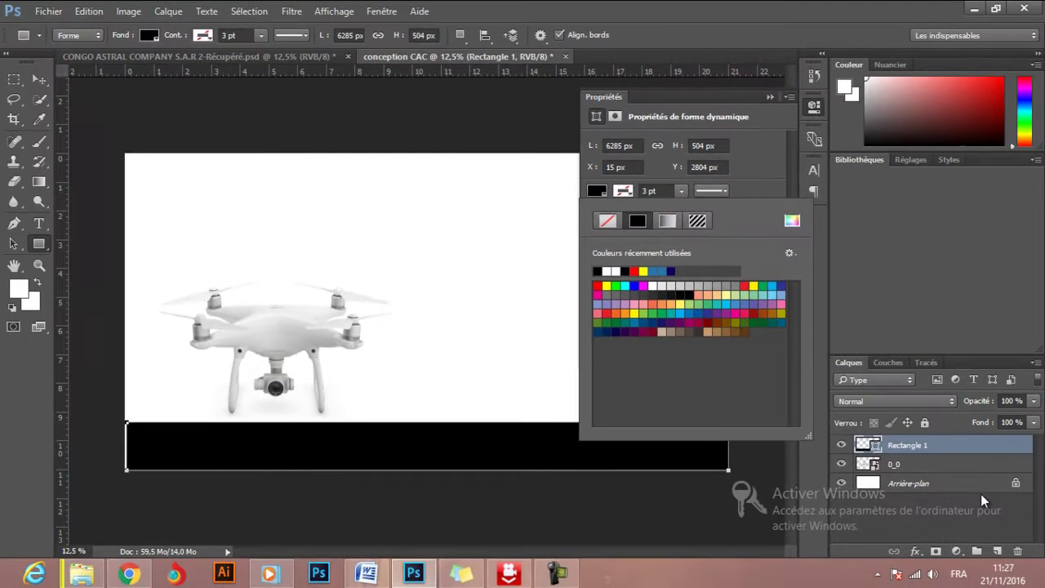
key("ctrl+t")
left_click_drag(127, 445, 125, 445)
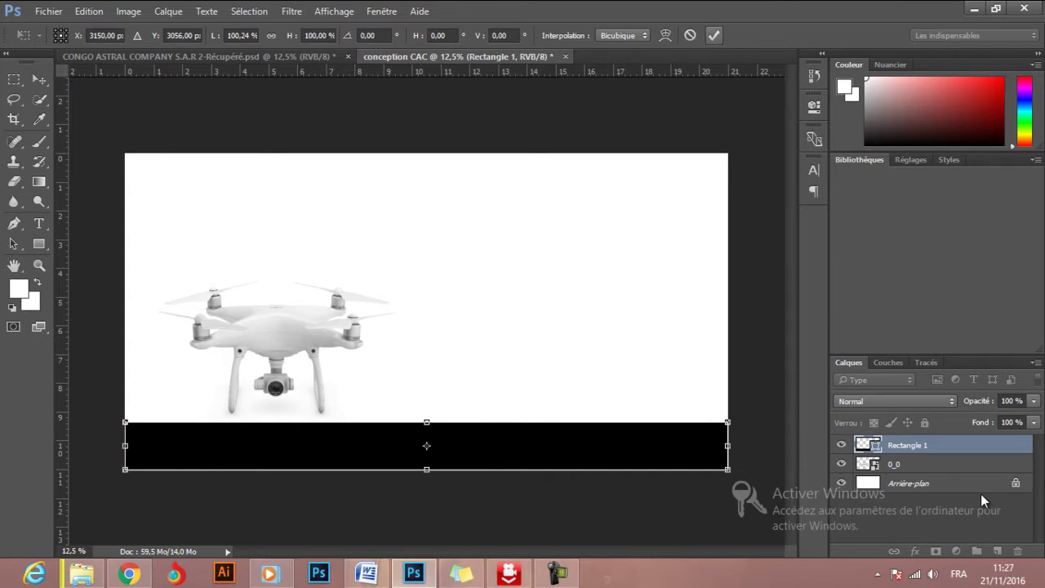
key("Return")
Lower the Rectangle 1 layer opacity to 68 %.
left_click(980, 492)
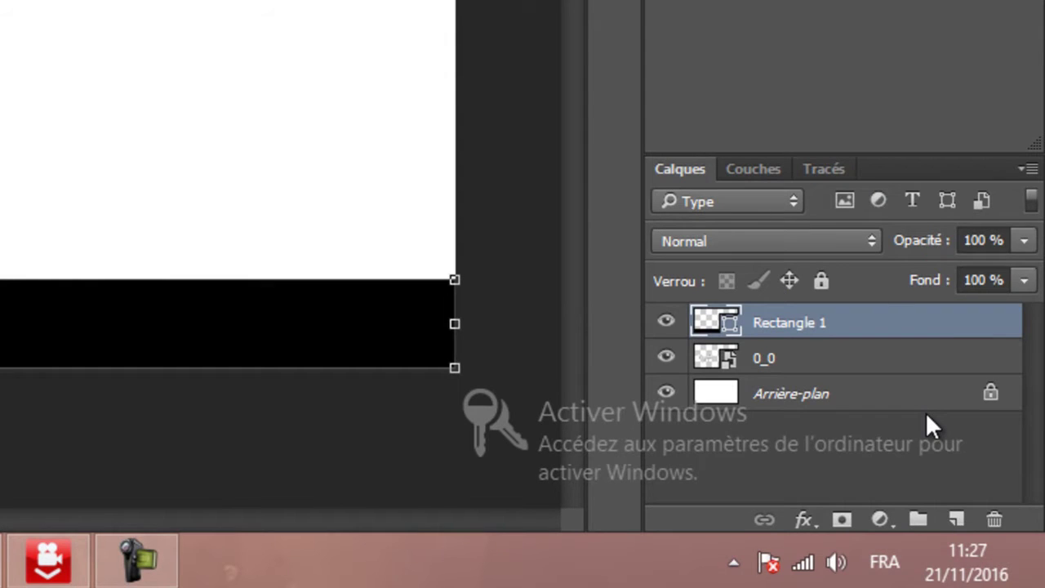
left_click(1024, 240)
left_click_drag(1026, 273, 970, 273)
key("Down")
key("Down")
key("Down")
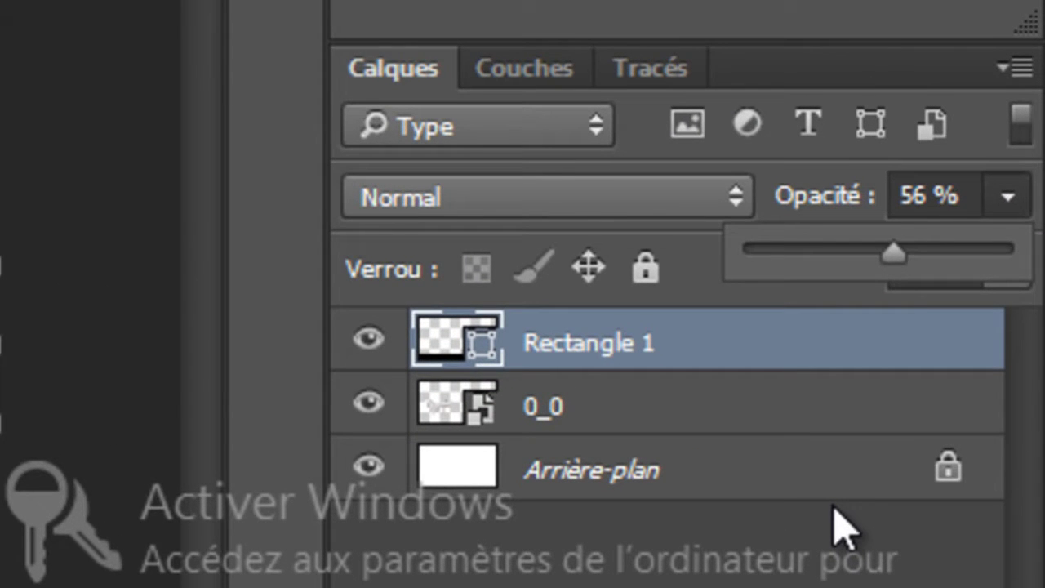
key("Down")
key("Down")
key("Down")
key("Up")
key("Up")
key("Up")
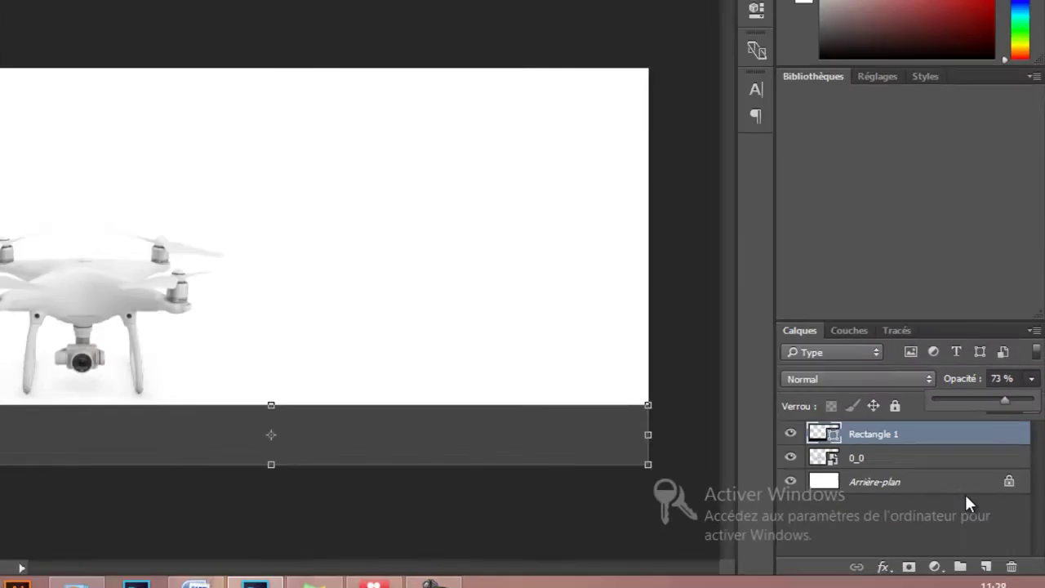
key("Down")
key("Down")
key("Down")
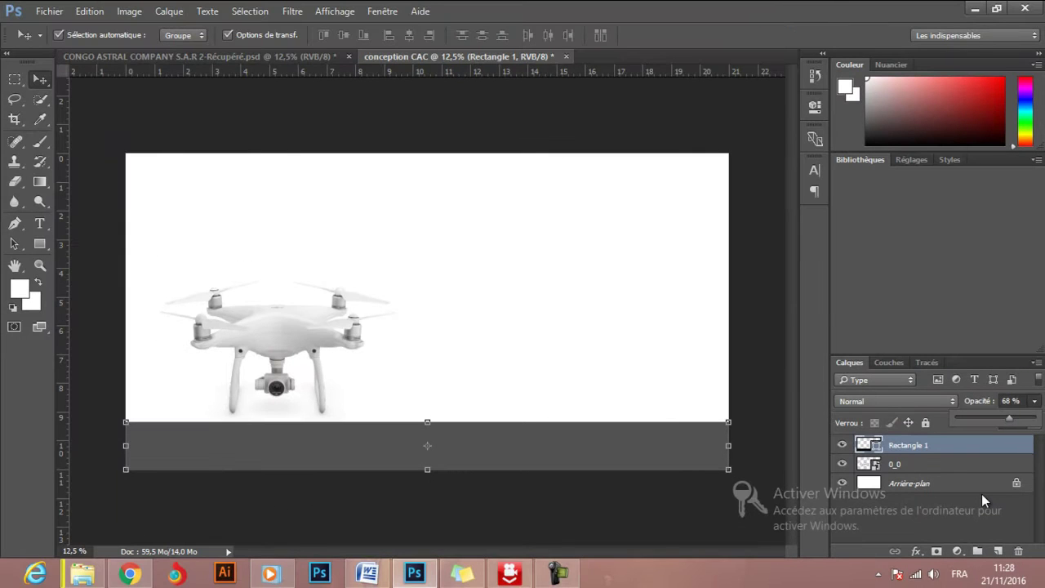
key("Return")
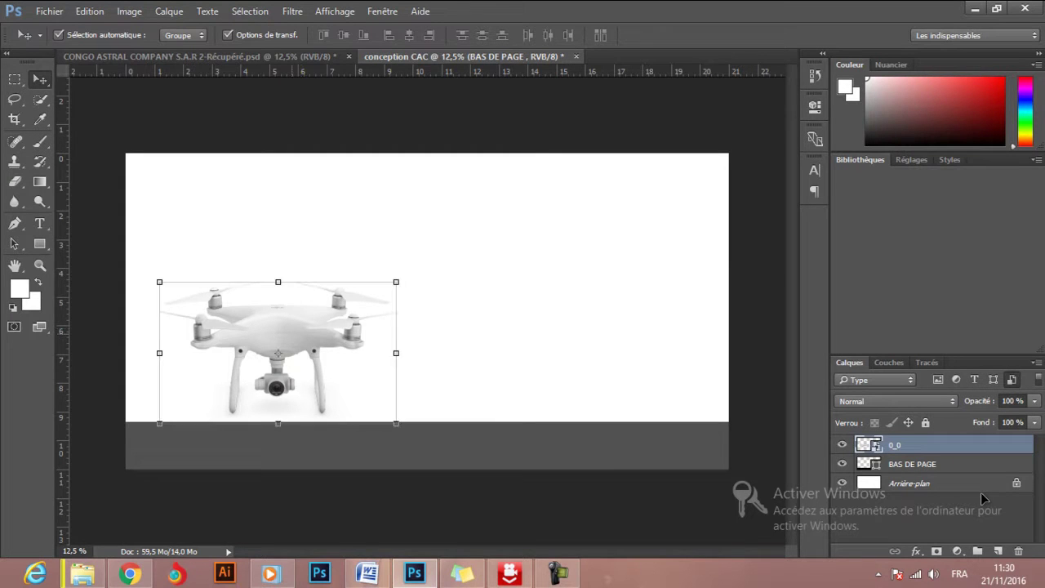
Finish positioning the drone at the lower left, just above the BAS DE PAGE footer band.
key("ctrl+h")
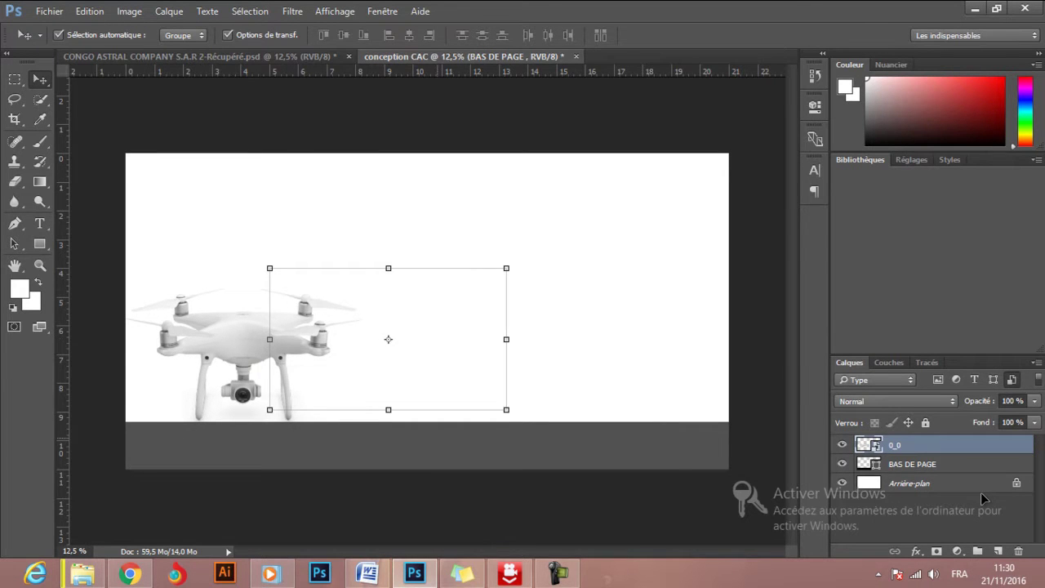
key("ctrl+alt+z")
key("ctrl+alt+z")
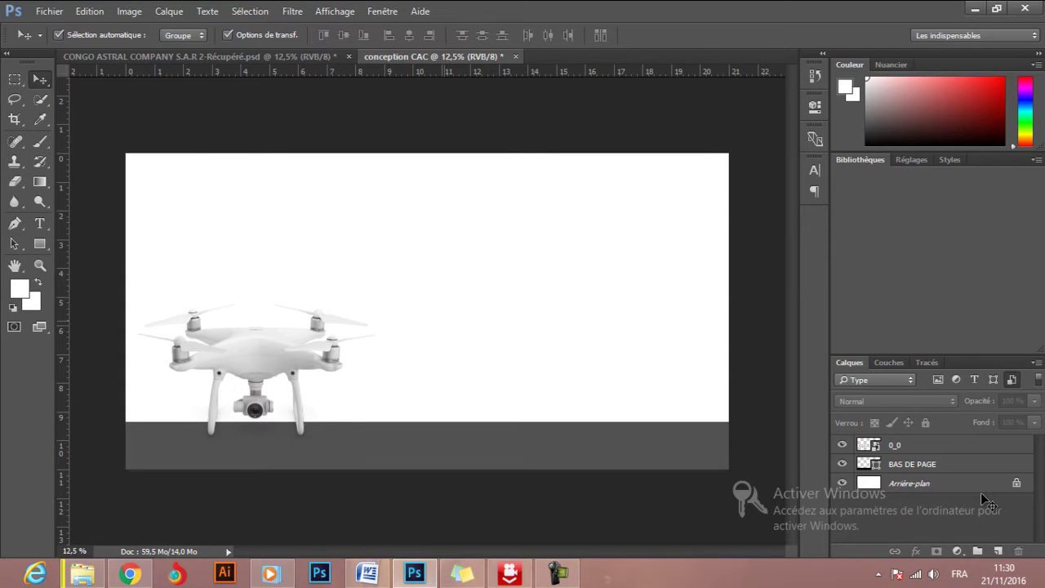
key("alt+f")
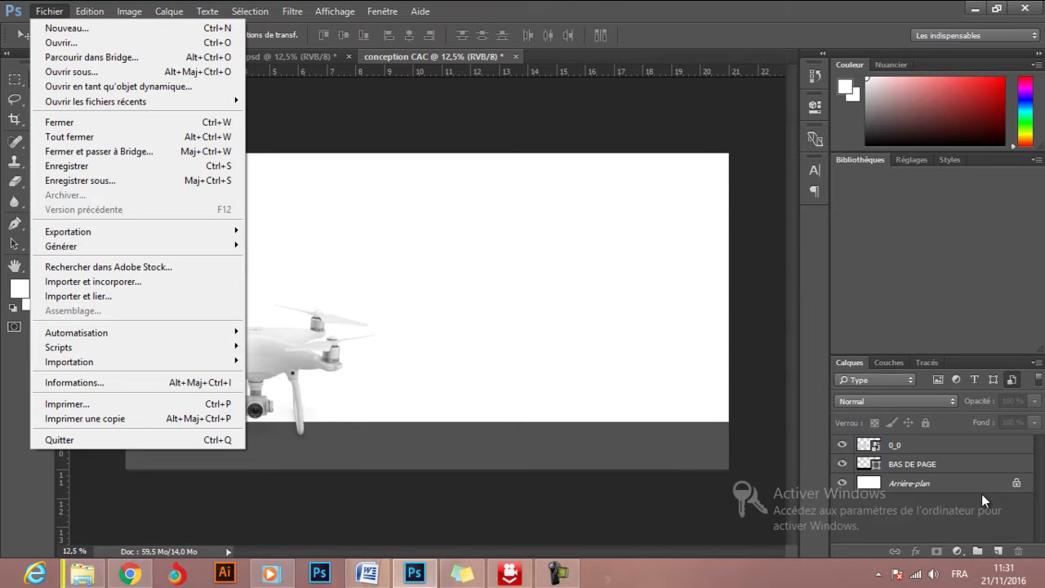
Import and embed the aerial city image 'dr' into the banner.
key("g")
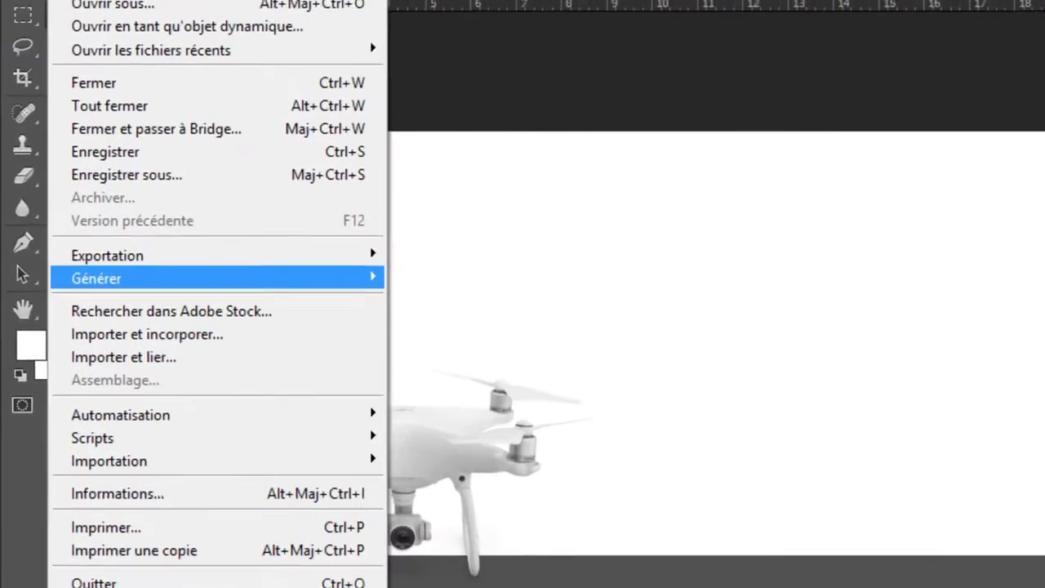
key("Down")
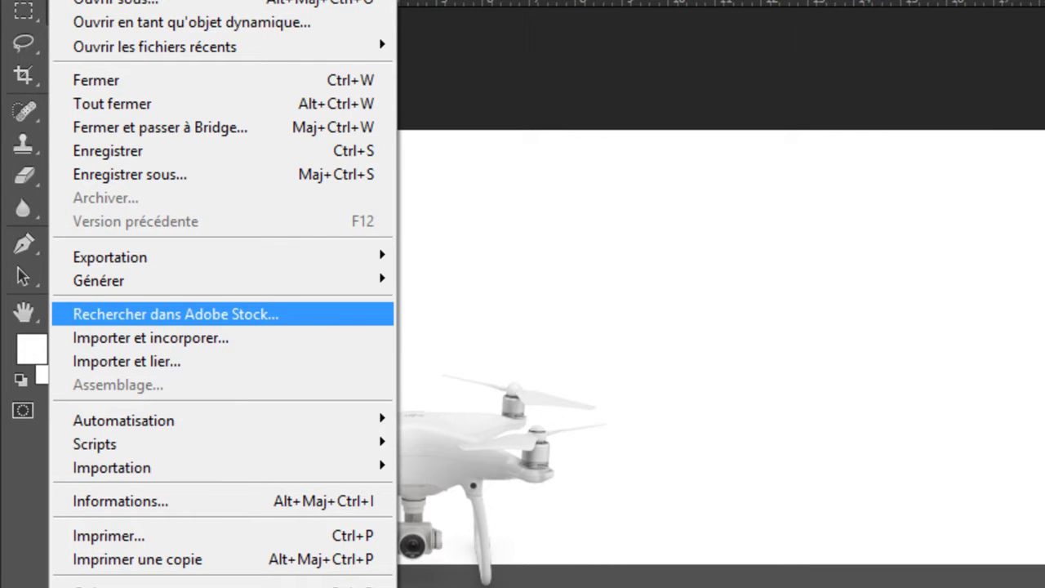
key("Down")
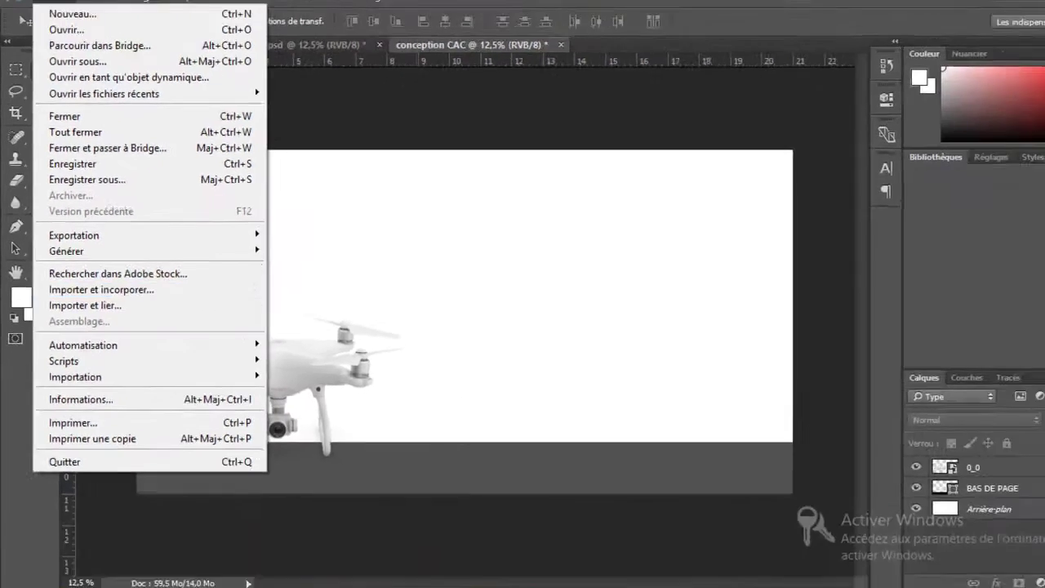
key("Return")
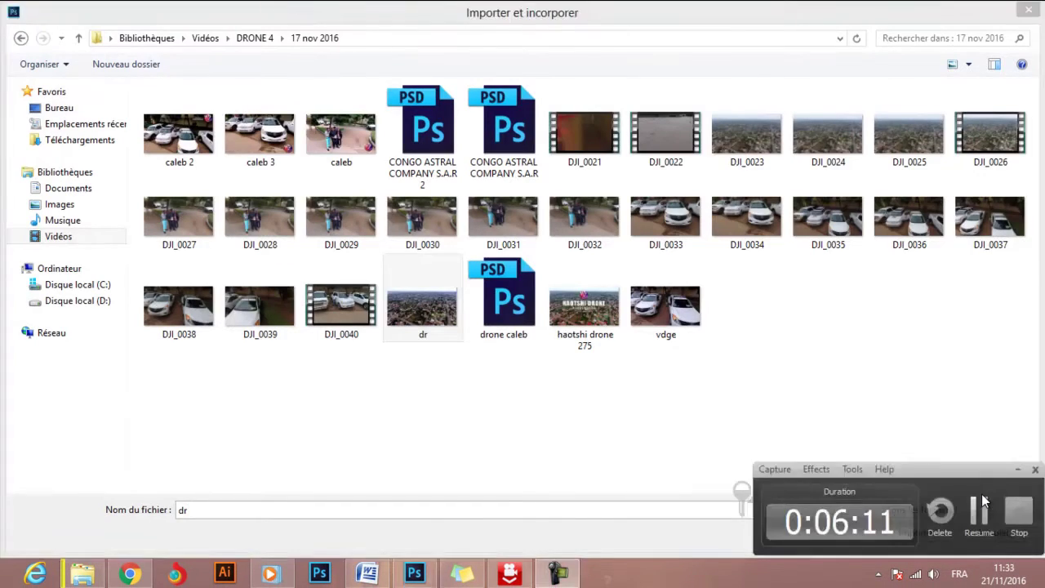
left_click(982, 501)
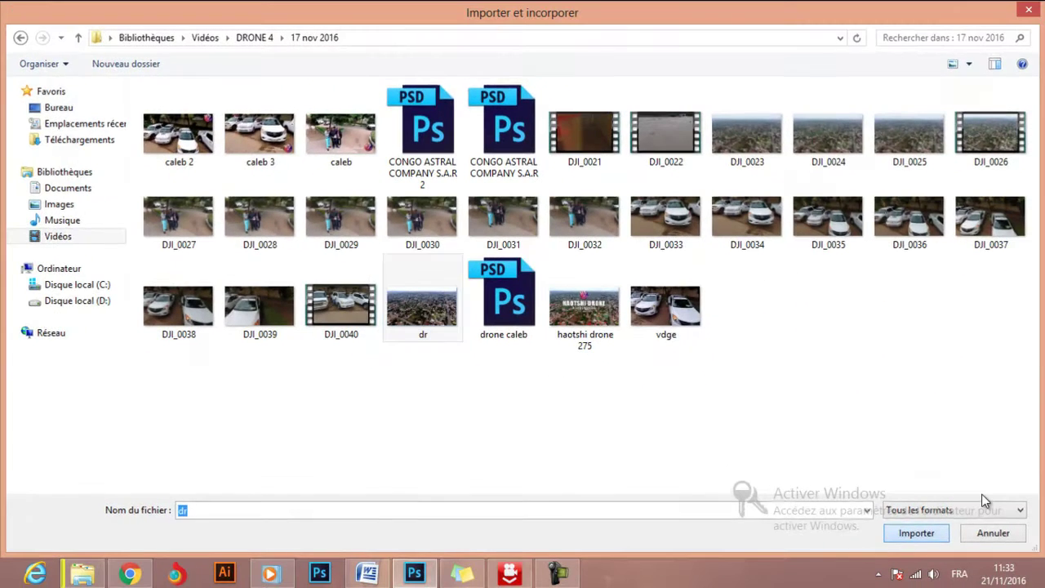
key("Return")
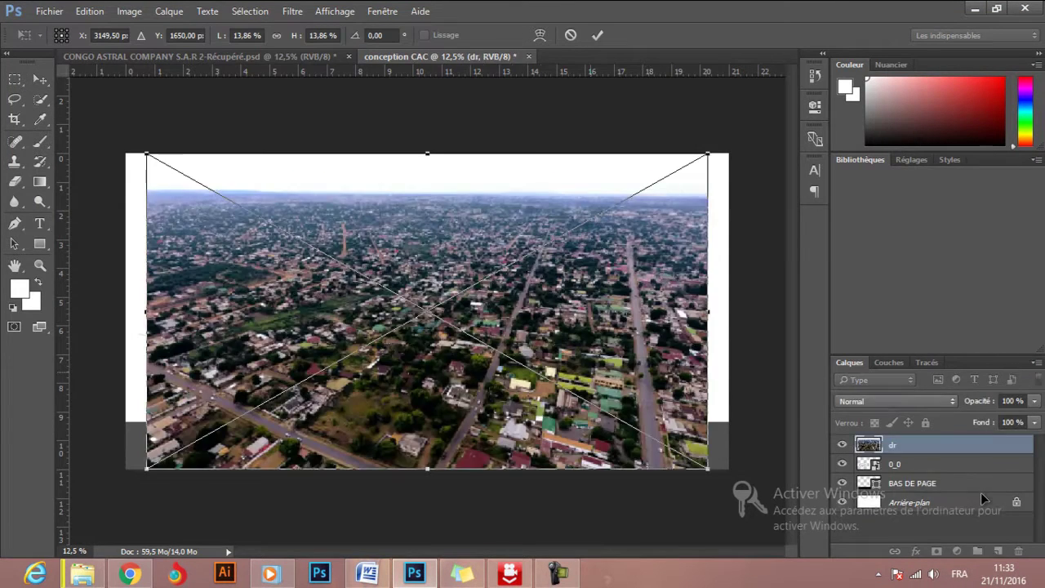
key("Return")
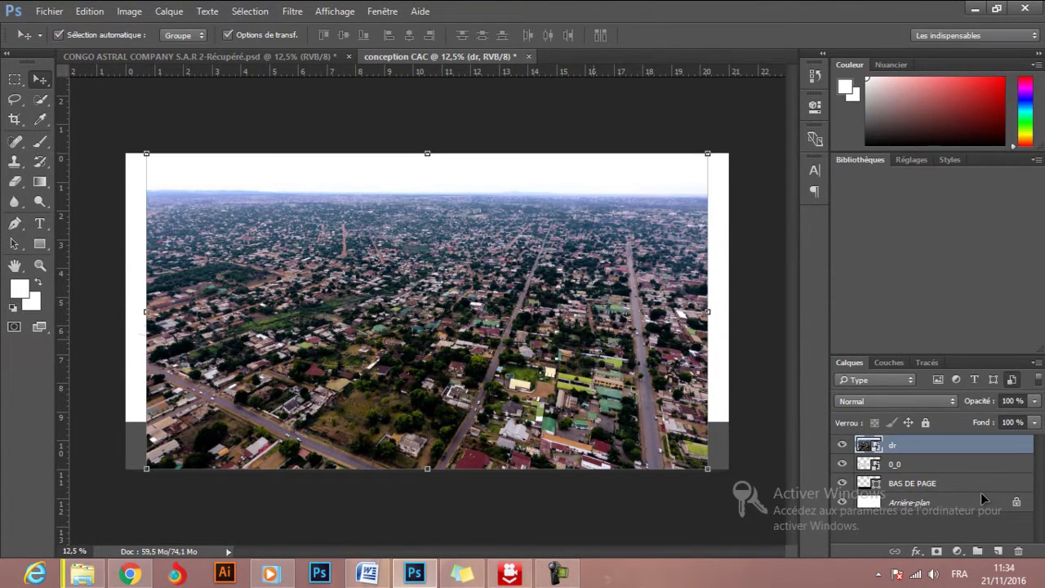
Move the dr layer below the drone and BAS DE PAGE, stretching it to both canvas edges.
left_click_drag(947, 445, 980, 493)
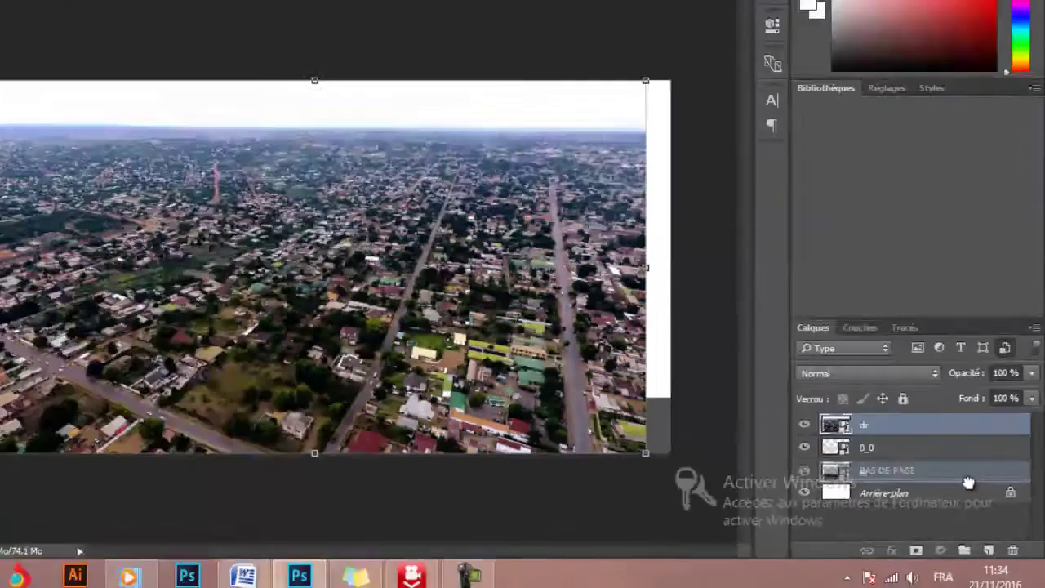
left_click_drag(927, 443, 982, 499)
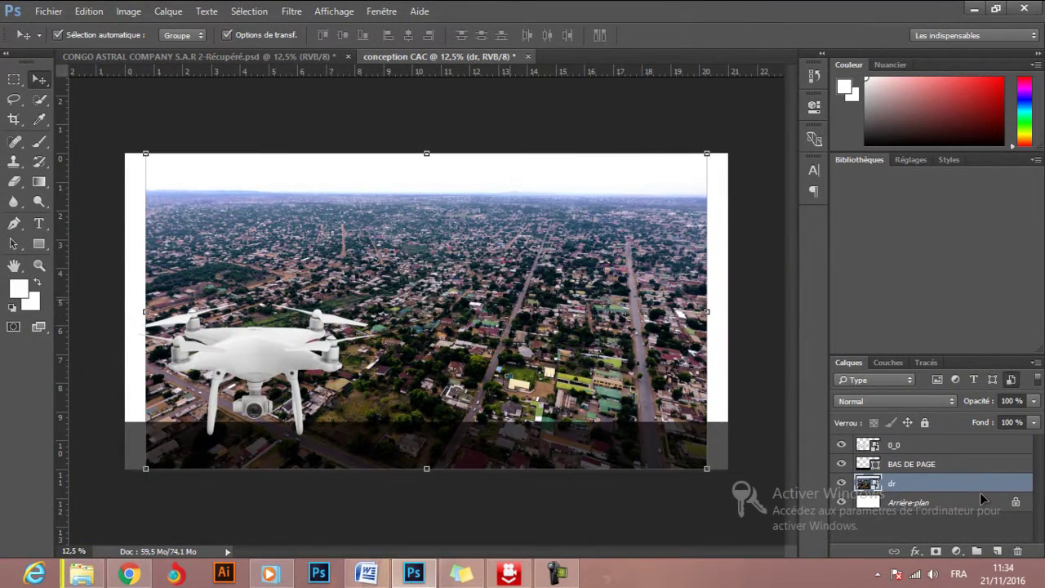
key("ctrl+t")
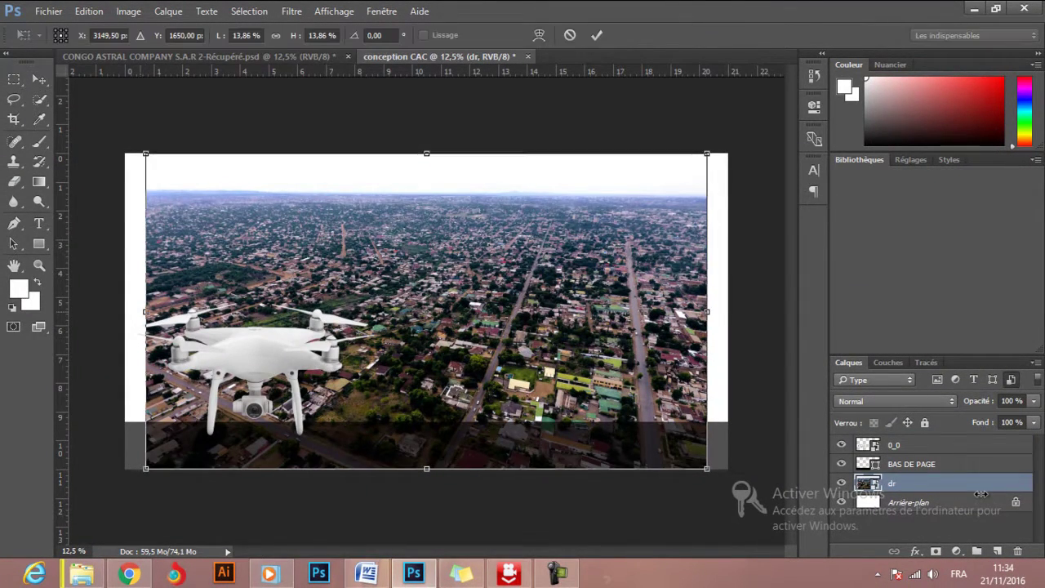
left_click_drag(145, 311, 125, 311)
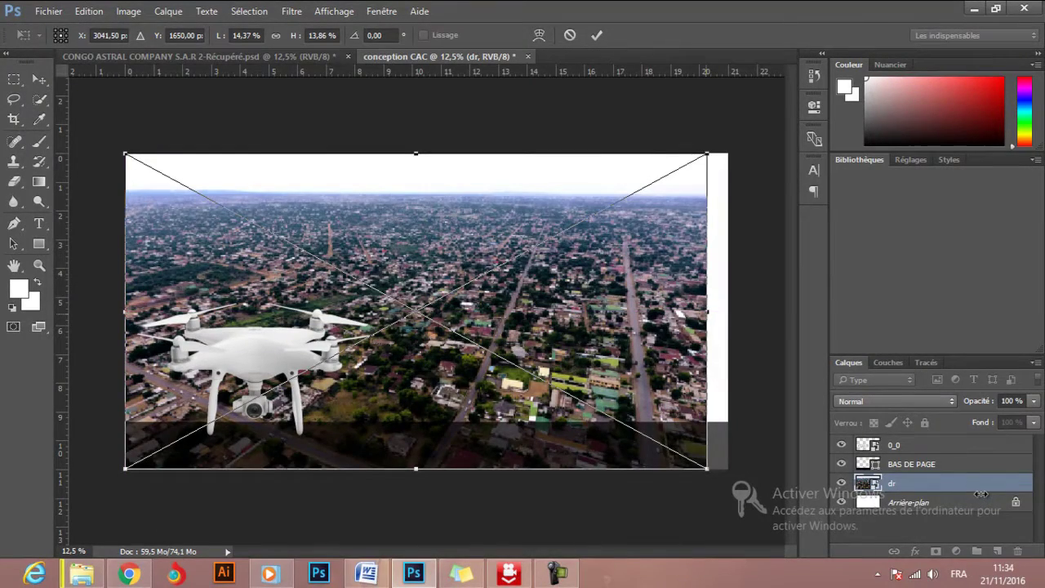
left_click_drag(707, 311, 727, 310)
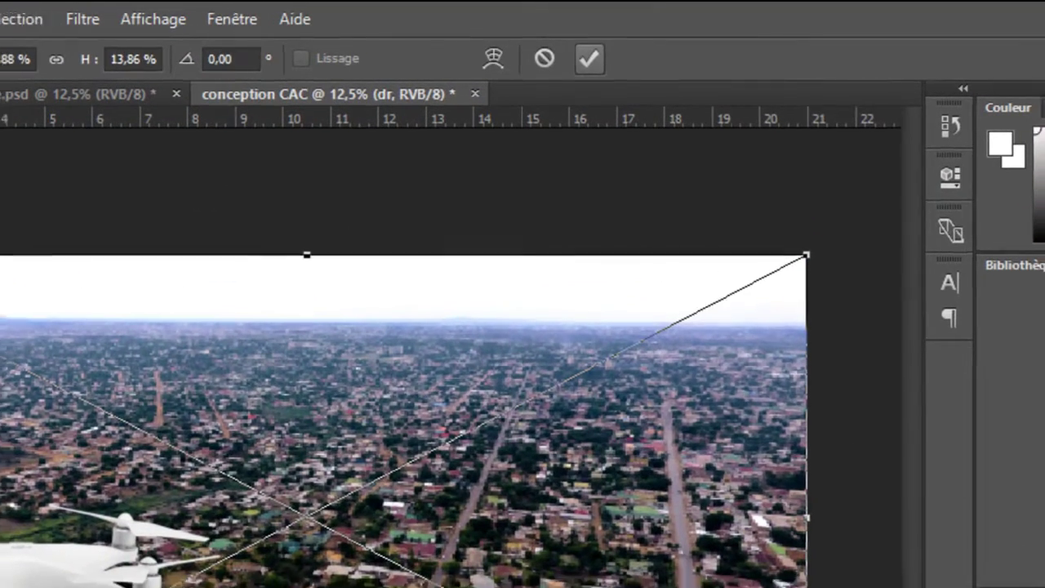
left_click(589, 59)
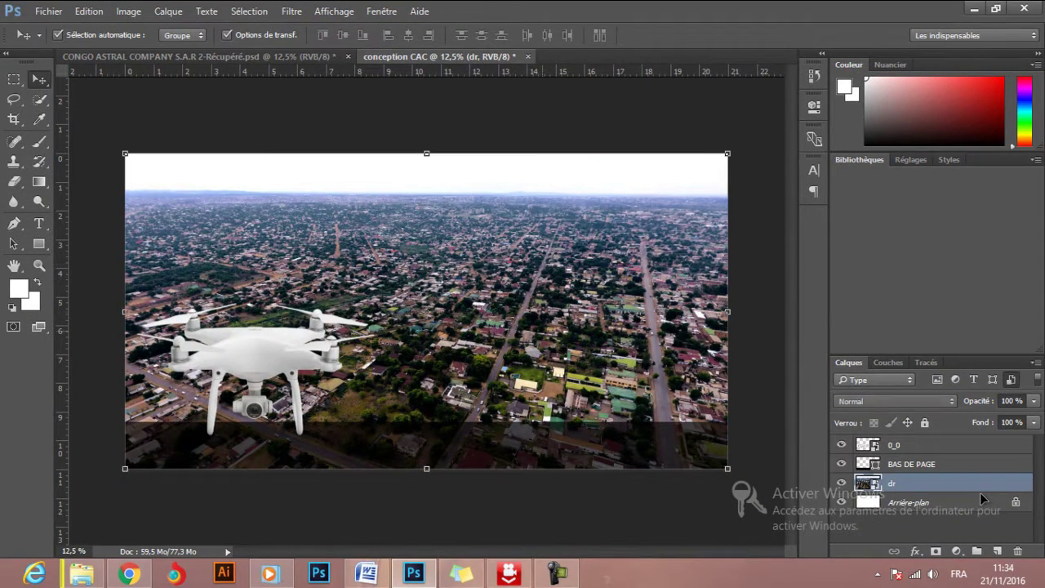
left_click(983, 499)
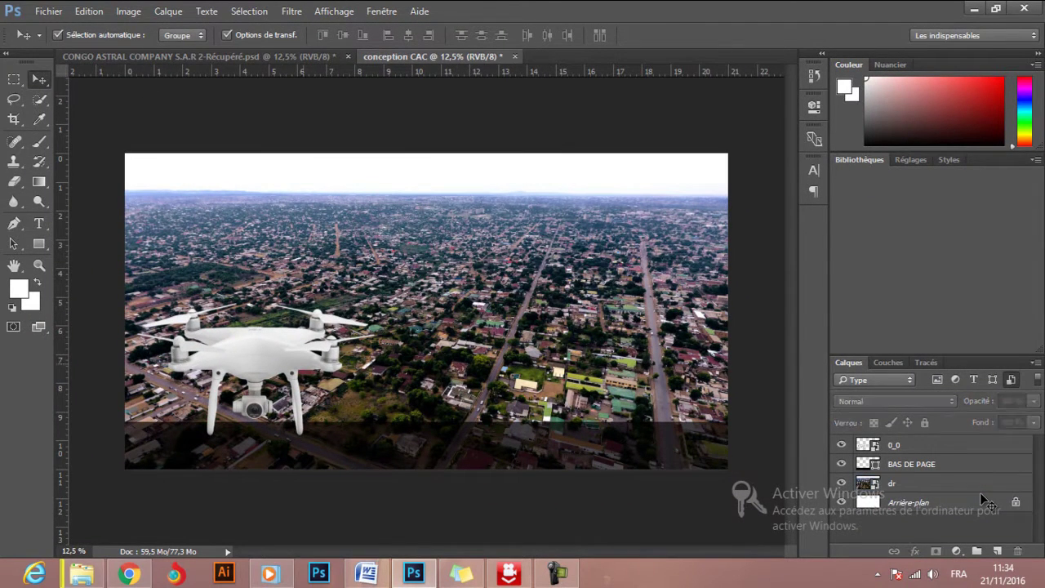
Duplicate the dr layer as dr copie and apply a Gaussian blur of radius 45,6 px.
key("ctrl+alt+z")
key("ctrl+alt+z")
key("ctrl+alt+z")
key("ctrl+alt+z")
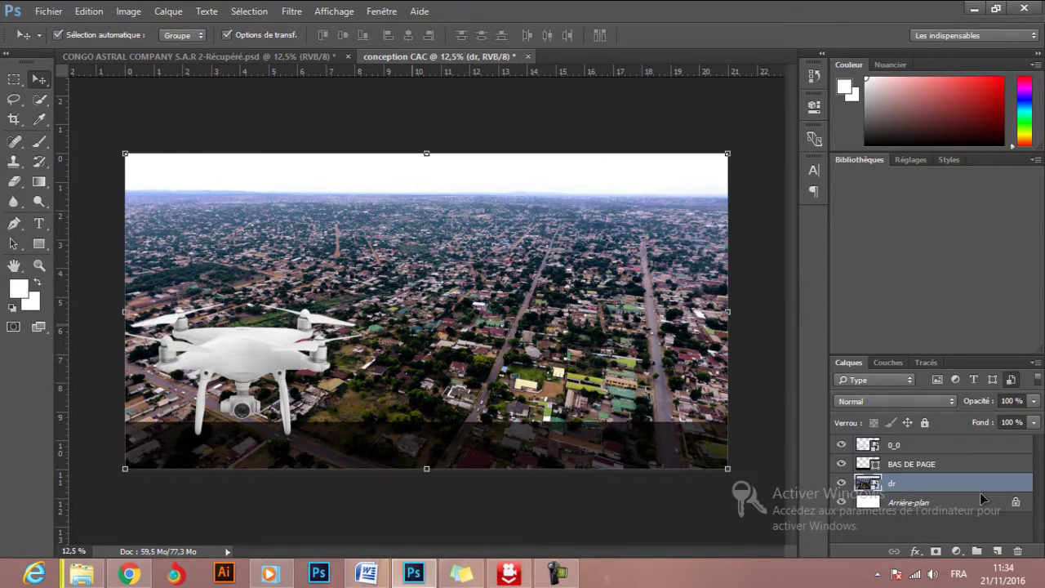
left_click(984, 500)
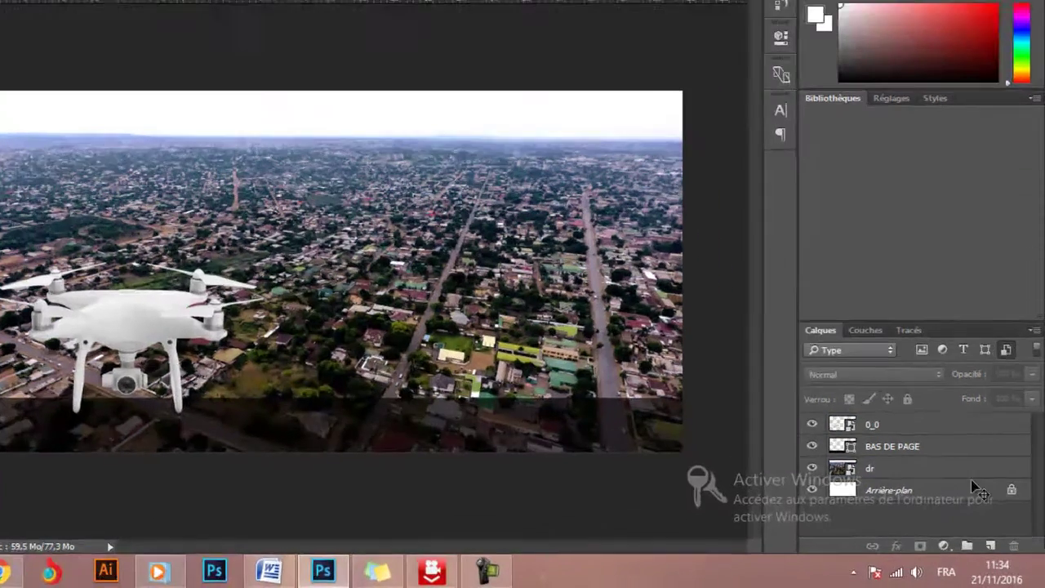
key("ctrl+j")
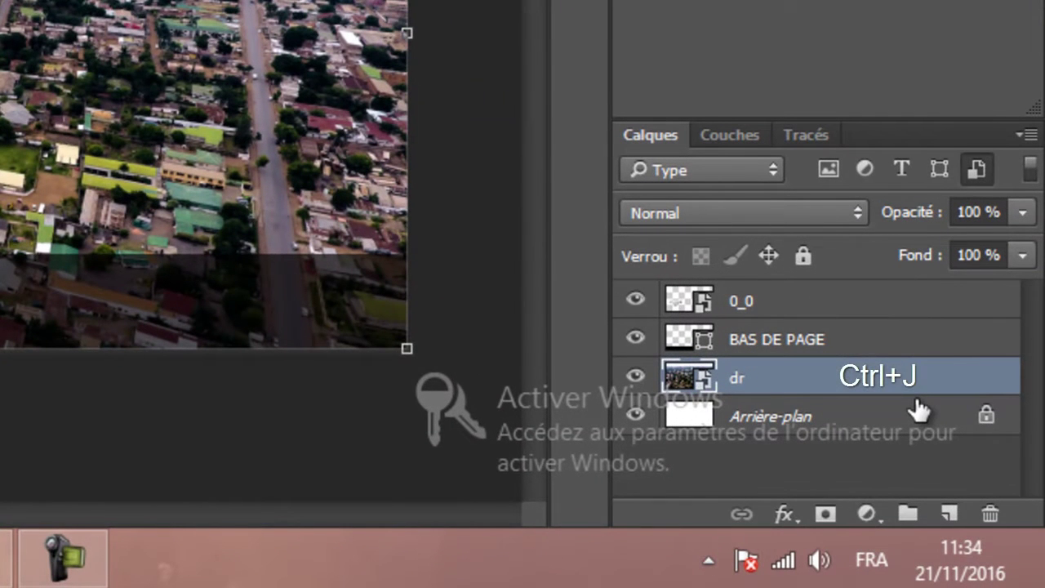
left_click_drag(918, 410, 915, 400)
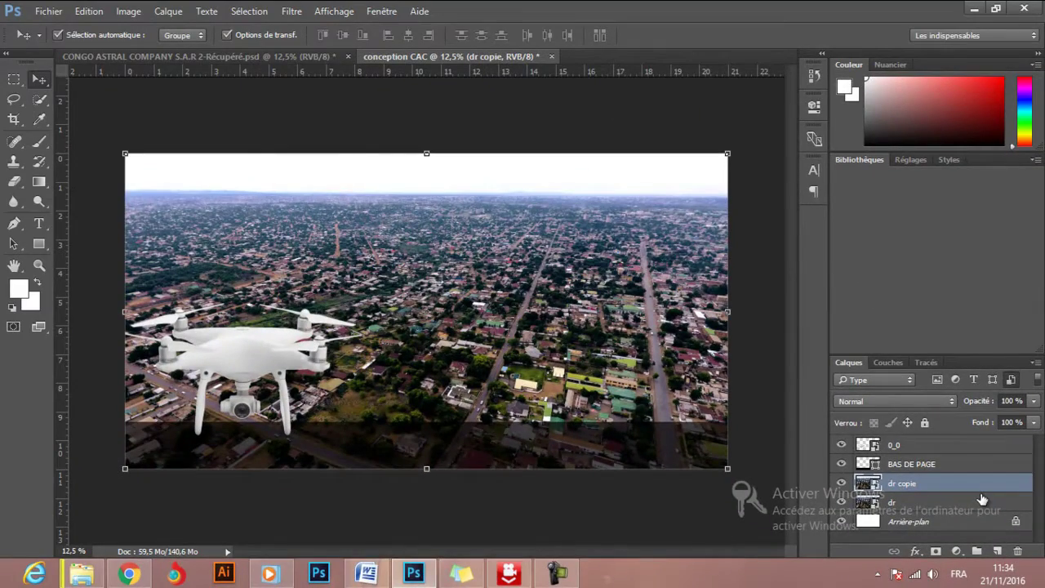
left_click(292, 12)
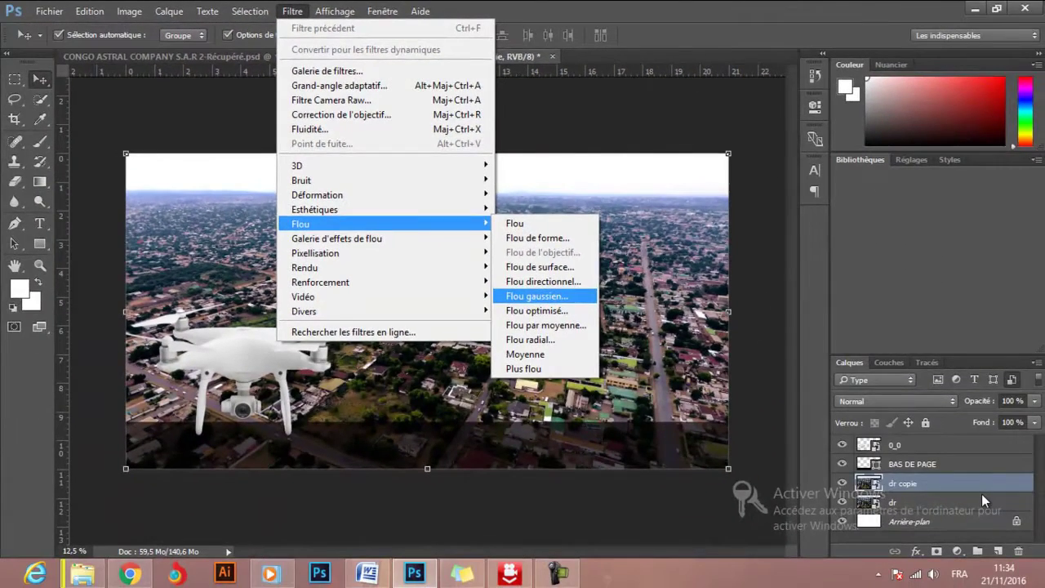
left_click(543, 300)
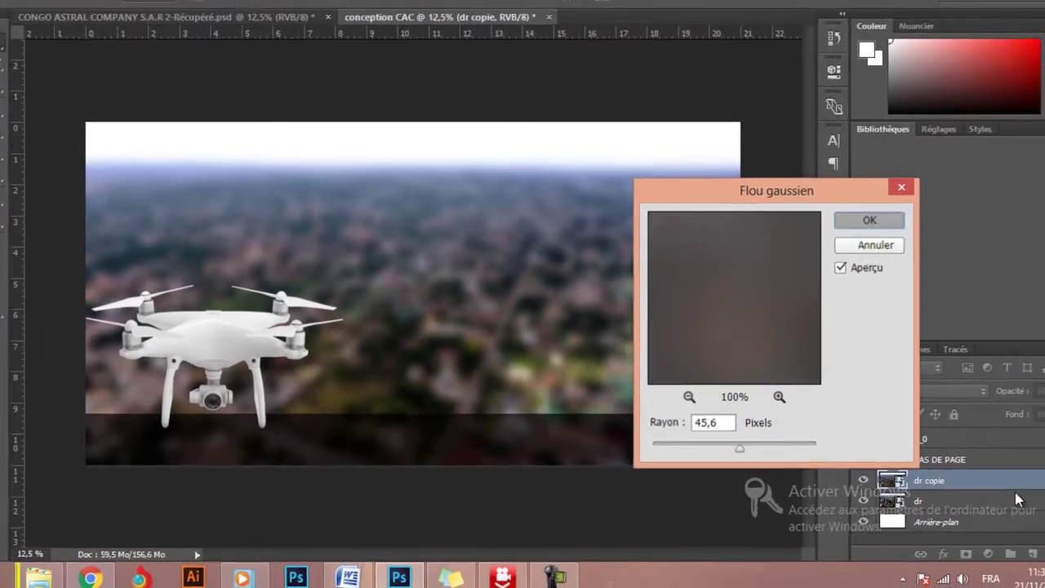
key("Return")
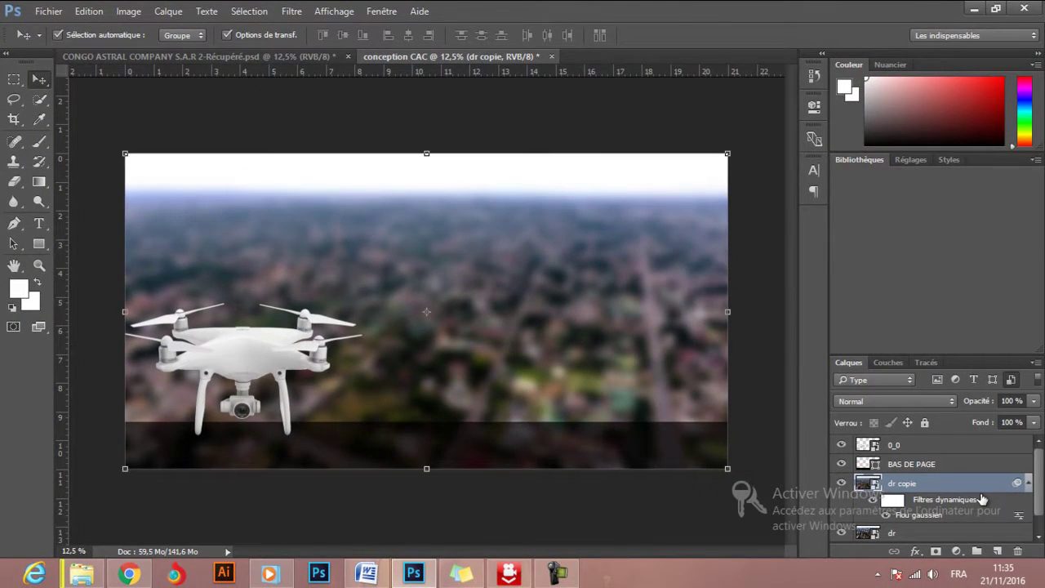
left_click(982, 499)
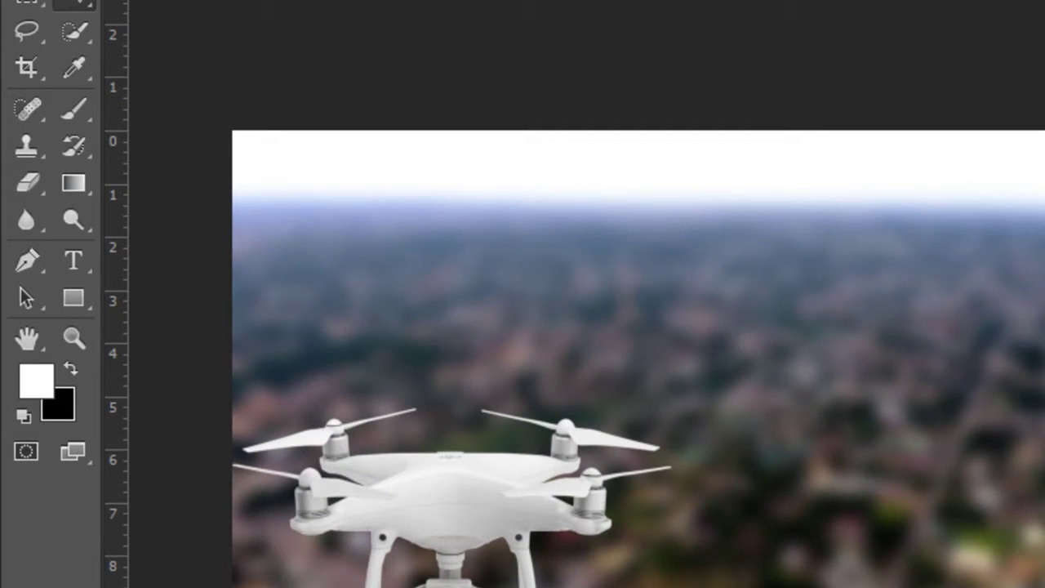
Erase the dr copie blur mask with a 2782 px eraser so the left stays sharp.
left_click(13, 201)
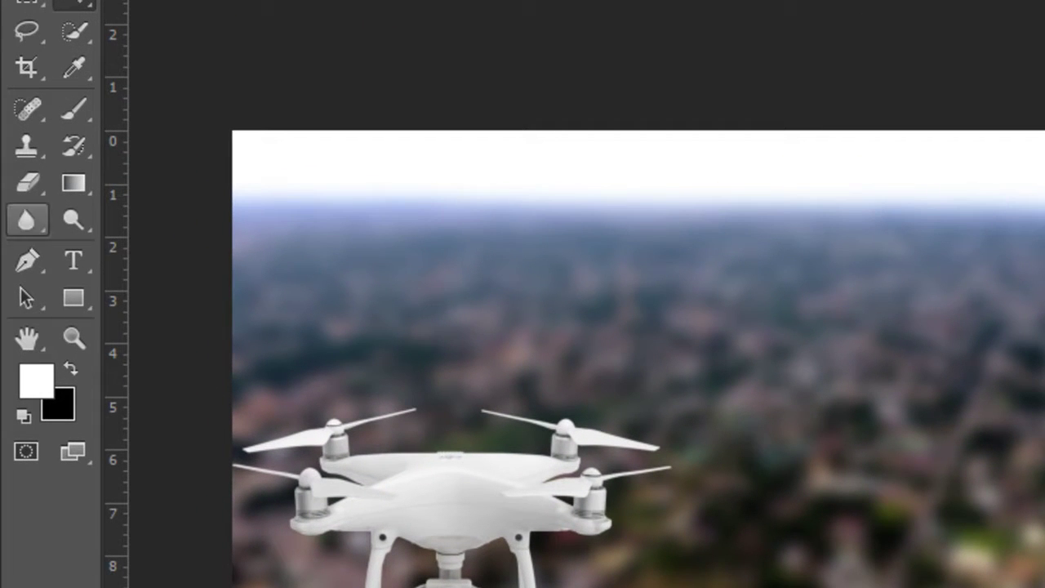
key("e")
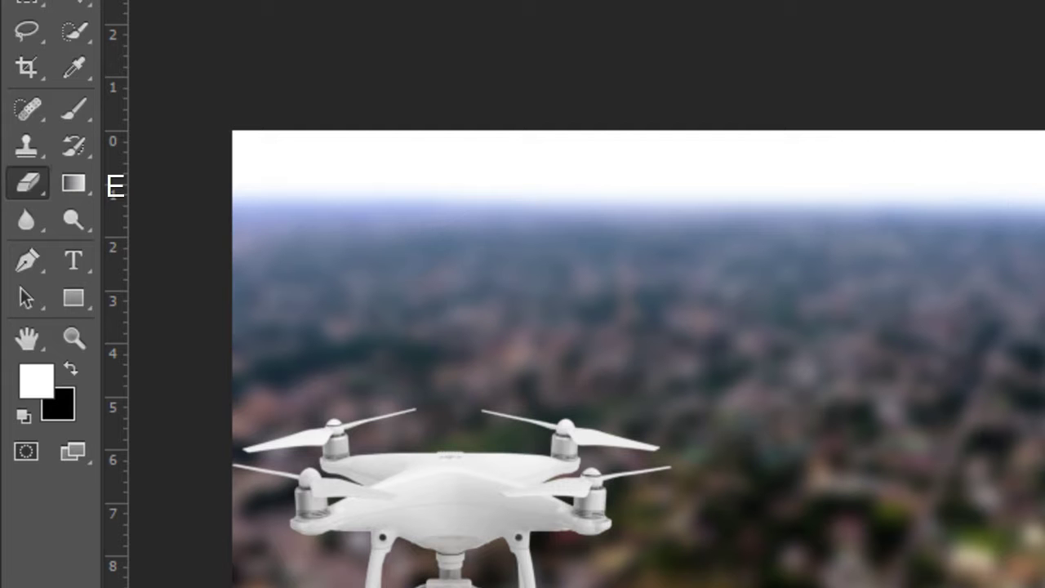
right_click(27, 183)
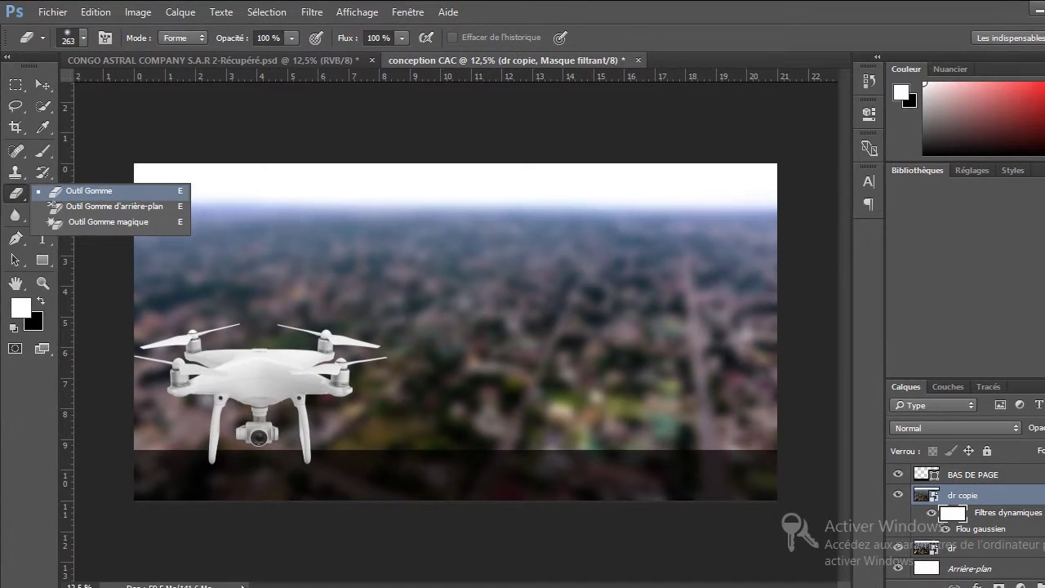
key("Escape")
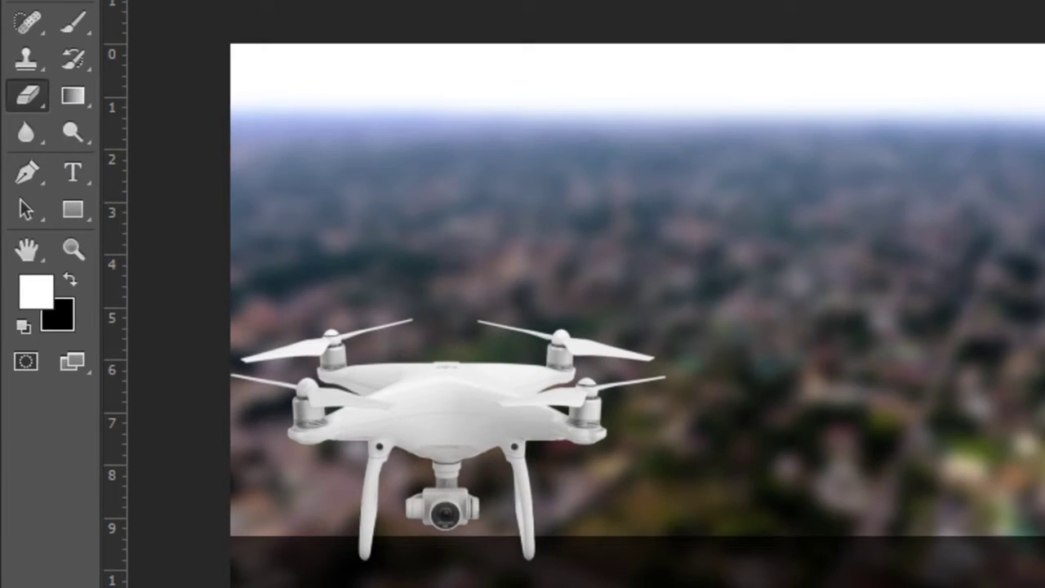
key("x")
key("x")
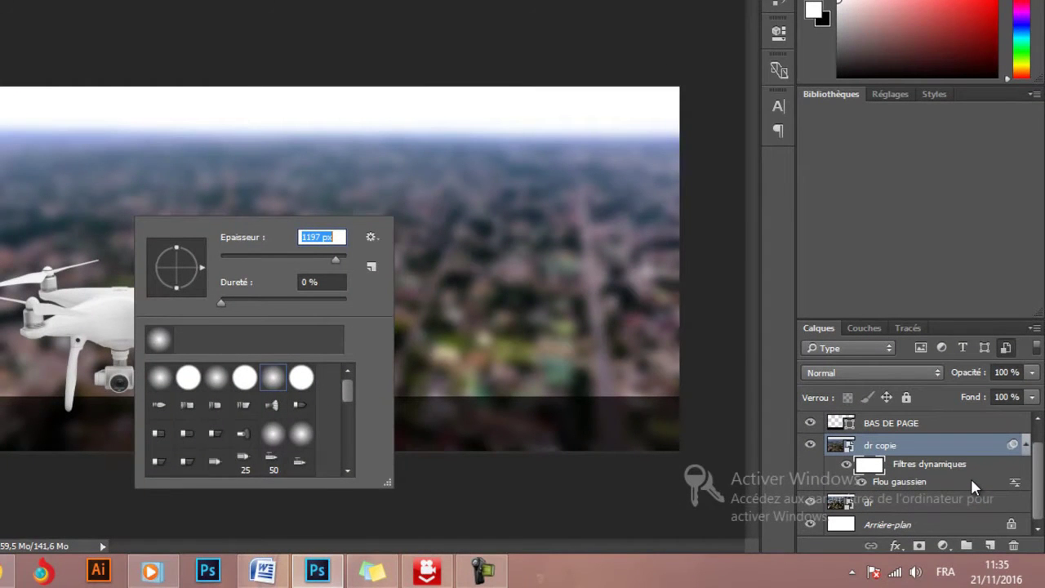
type("2782")
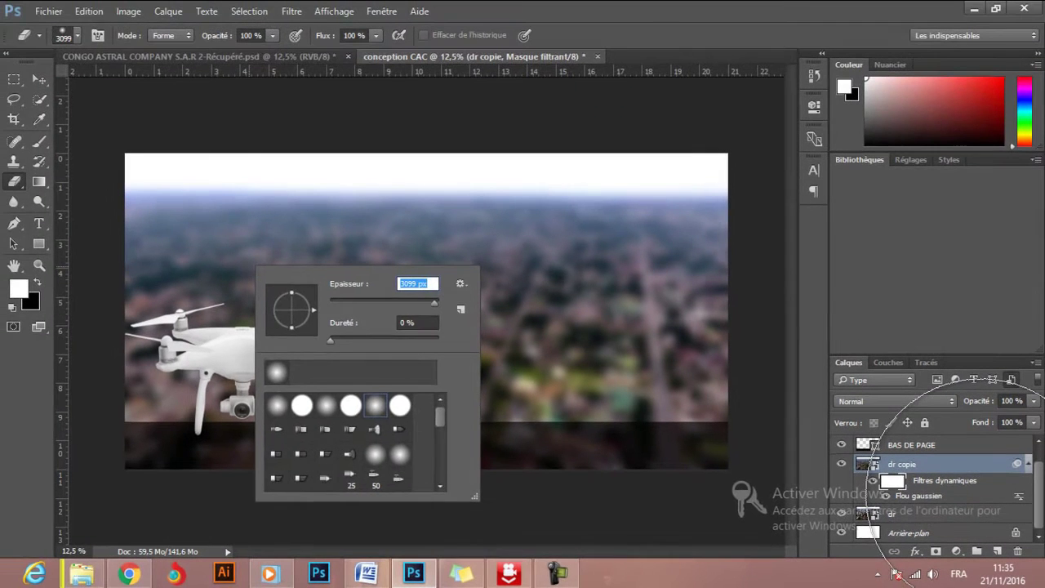
key("Return")
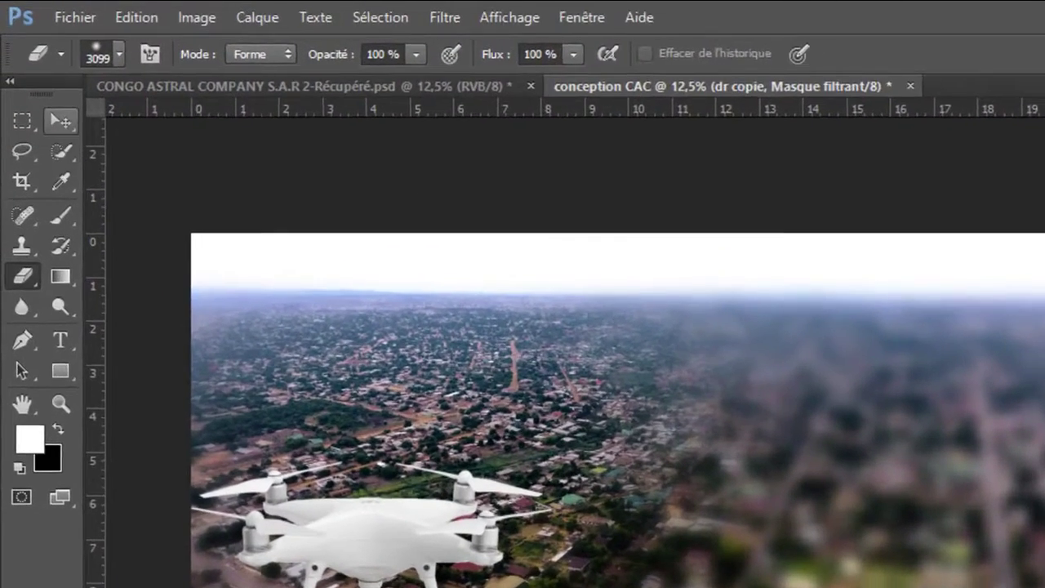
key("v")
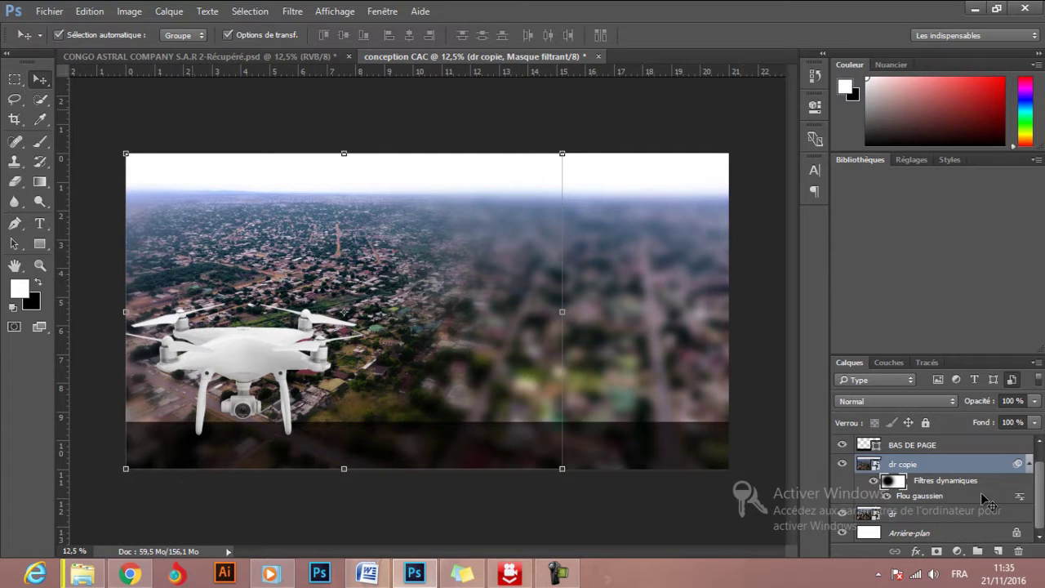
Import and embed violet-flare from the jpg folder, shifted slightly right.
left_click(49, 11)
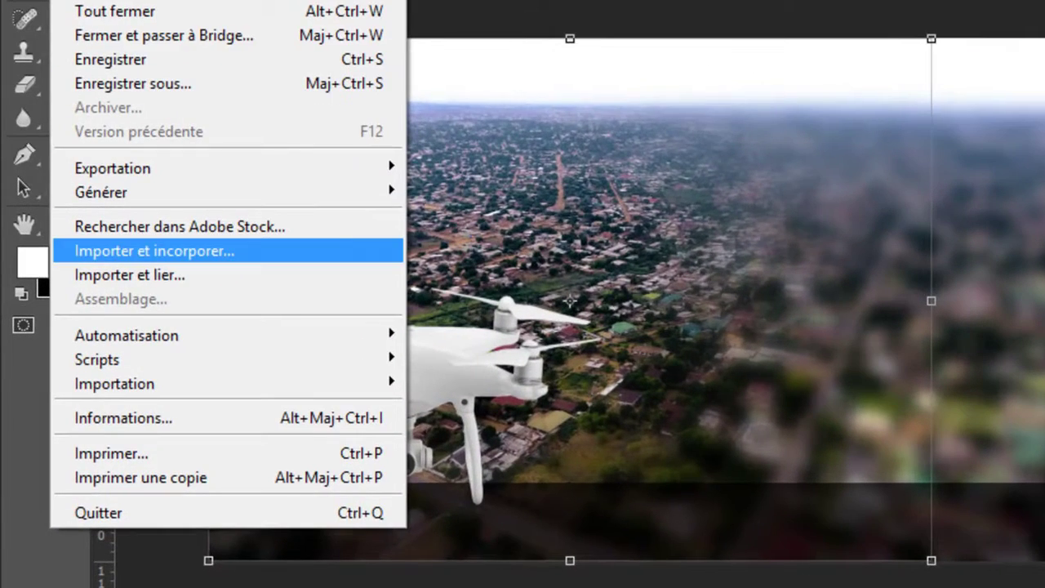
left_click(61, 253)
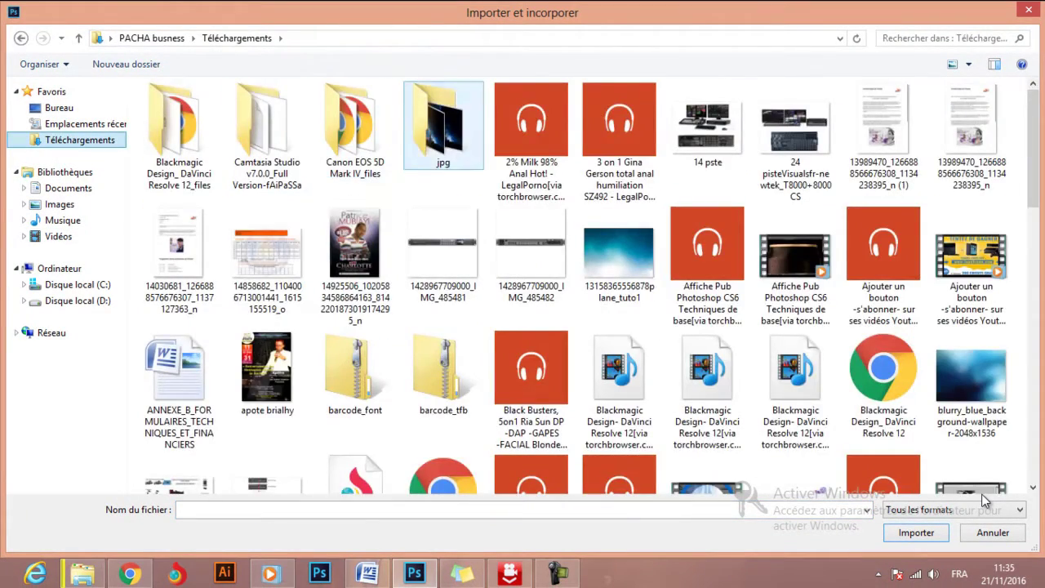
key("Return")
key("v")
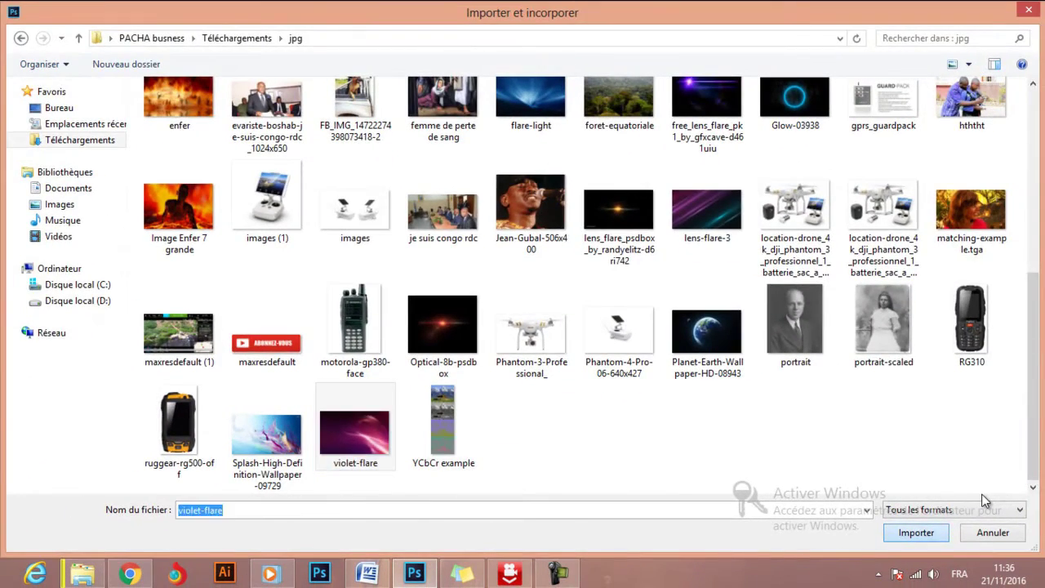
key("Return")
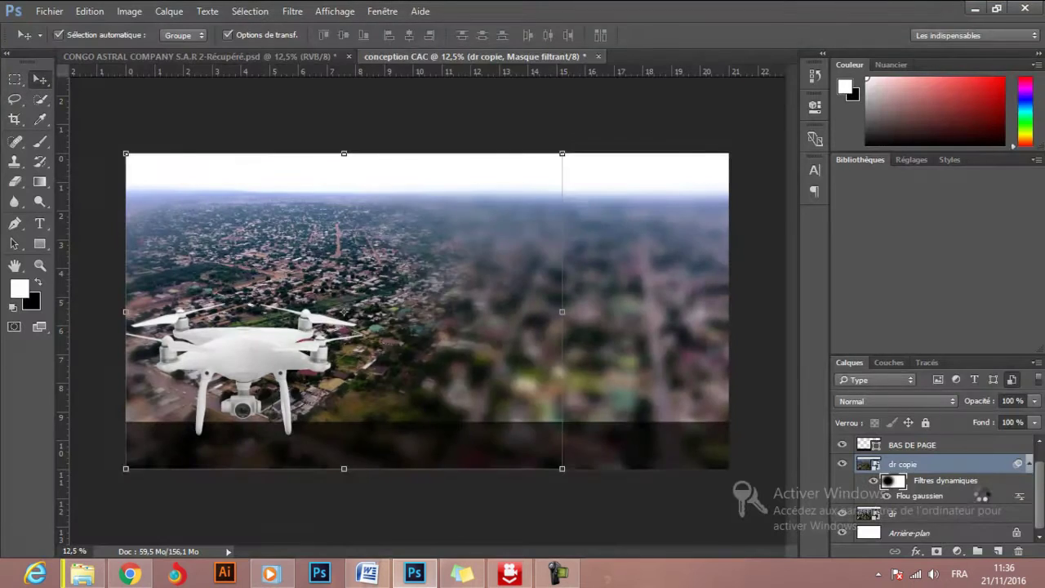
left_click_drag(555, 310, 604, 310)
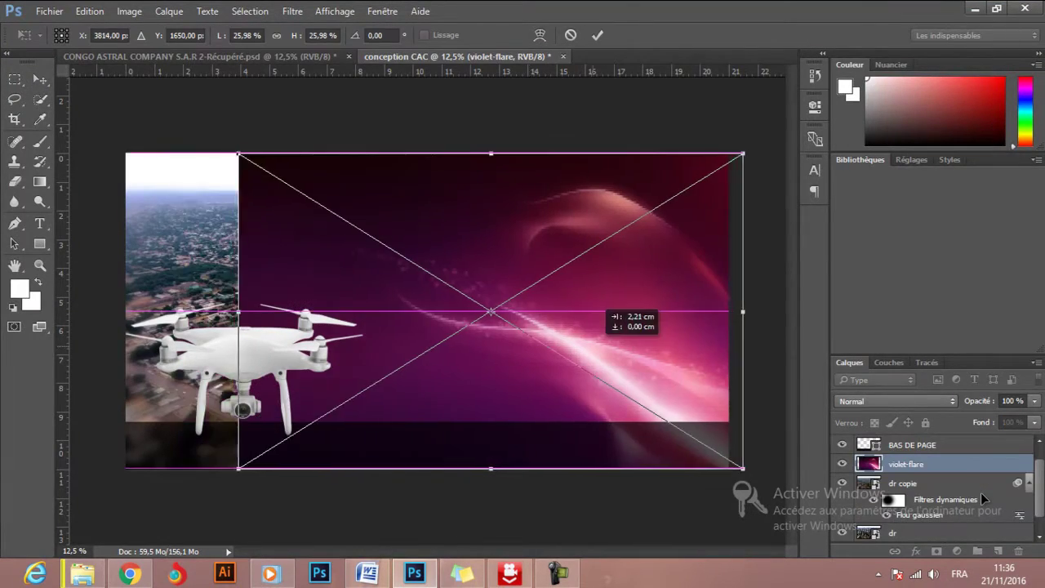
key("Return")
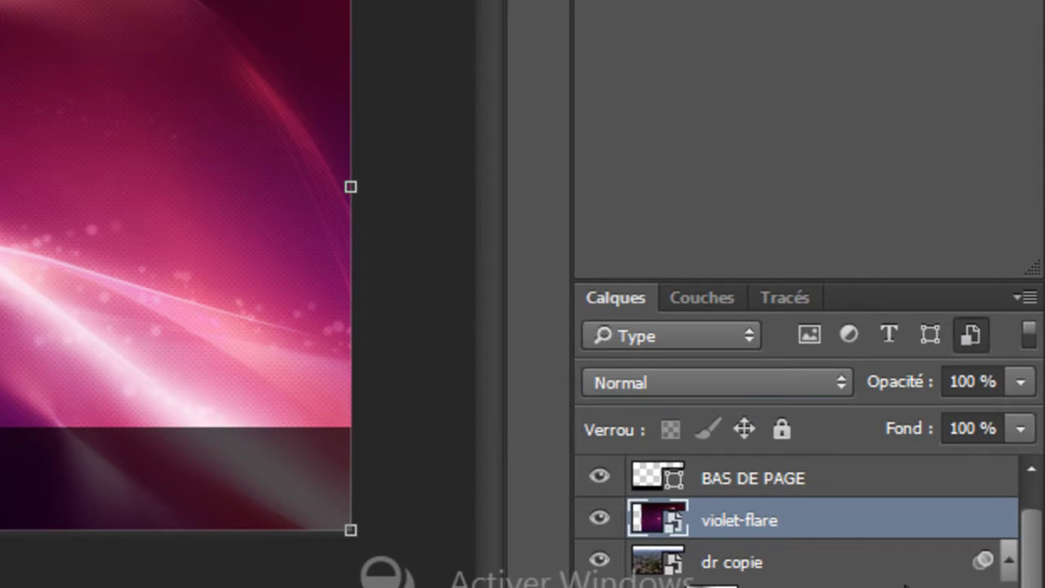
Set violet-flare to Superposition blending and stretch it to the banner's left edge.
left_click(717, 382)
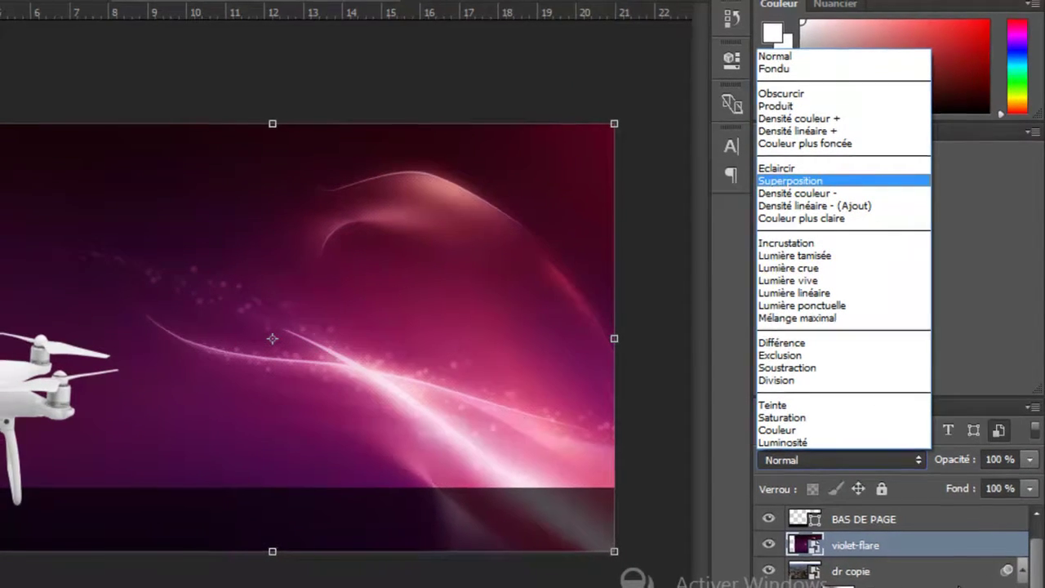
left_click(790, 180)
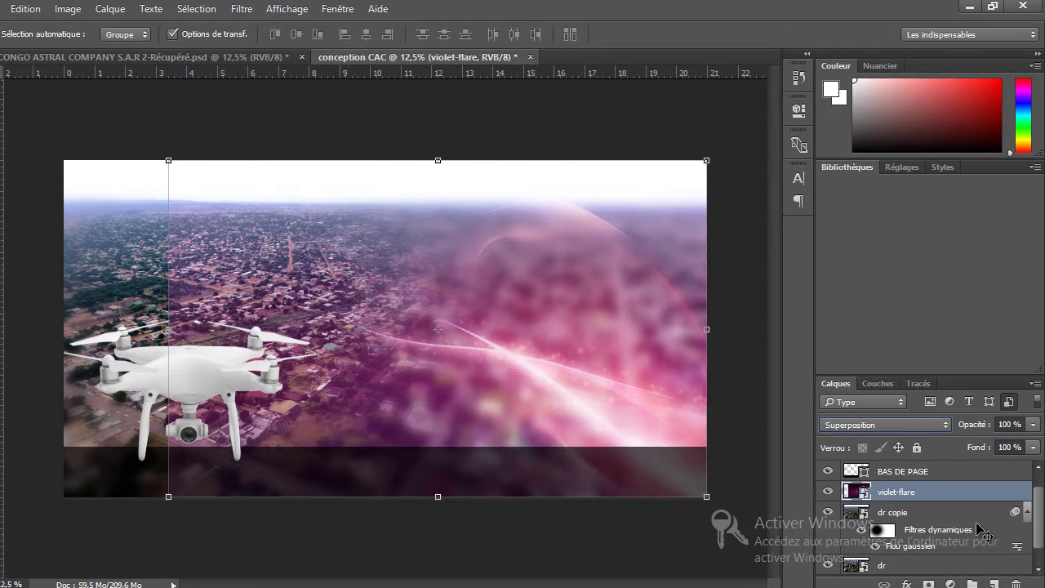
key("ctrl+v")
left_click(977, 515)
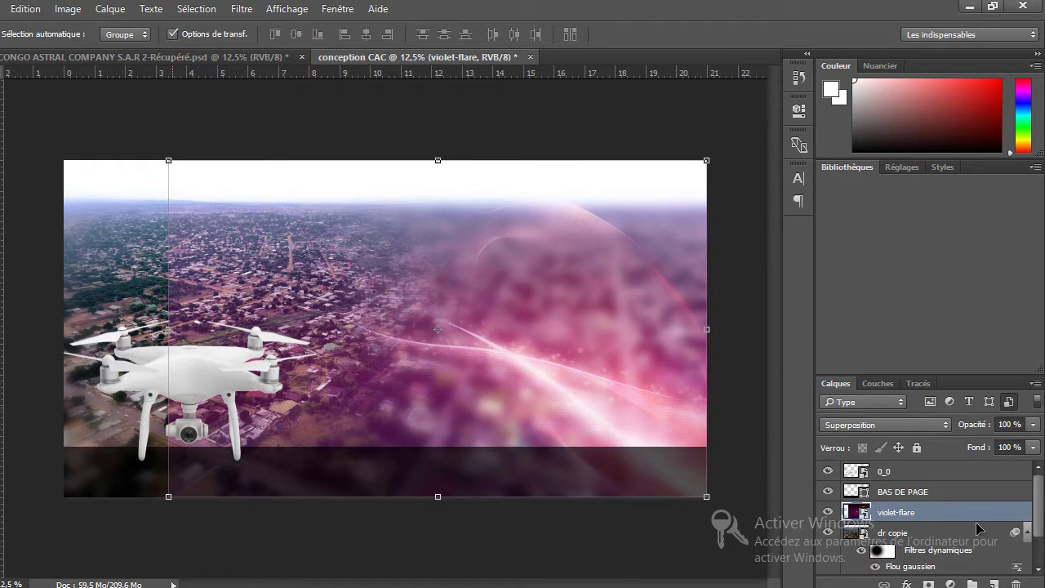
key("ctrl+t")
mouse_move(168, 329)
left_mouse_down()
mouse_move(54, 329)
mouse_move(63, 329)
left_mouse_up()
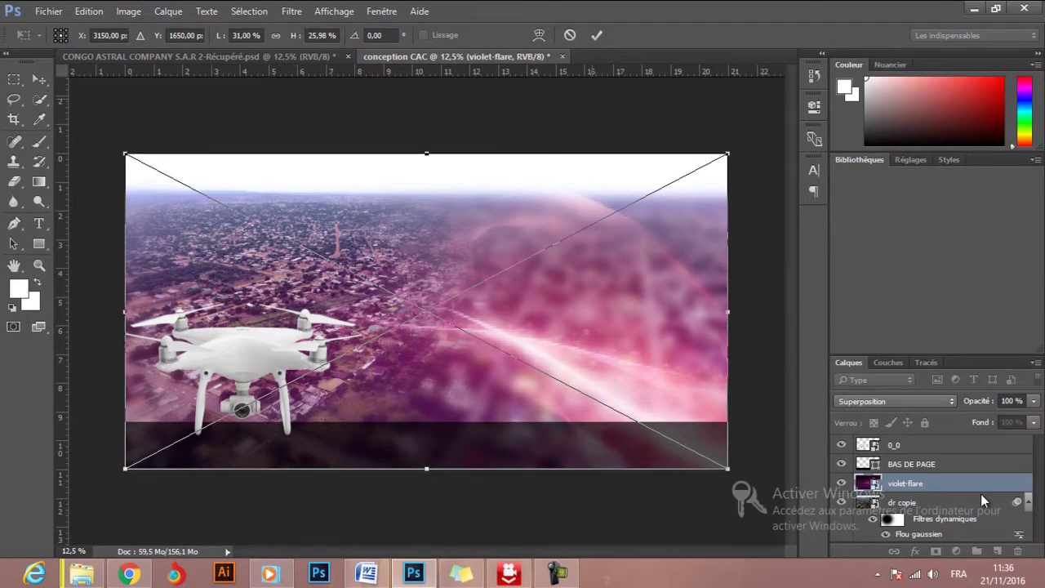
key("Return")
Add a layer mask to violet-flare and paint it out with a 461 px brush.
left_click(935, 551)
key("b")
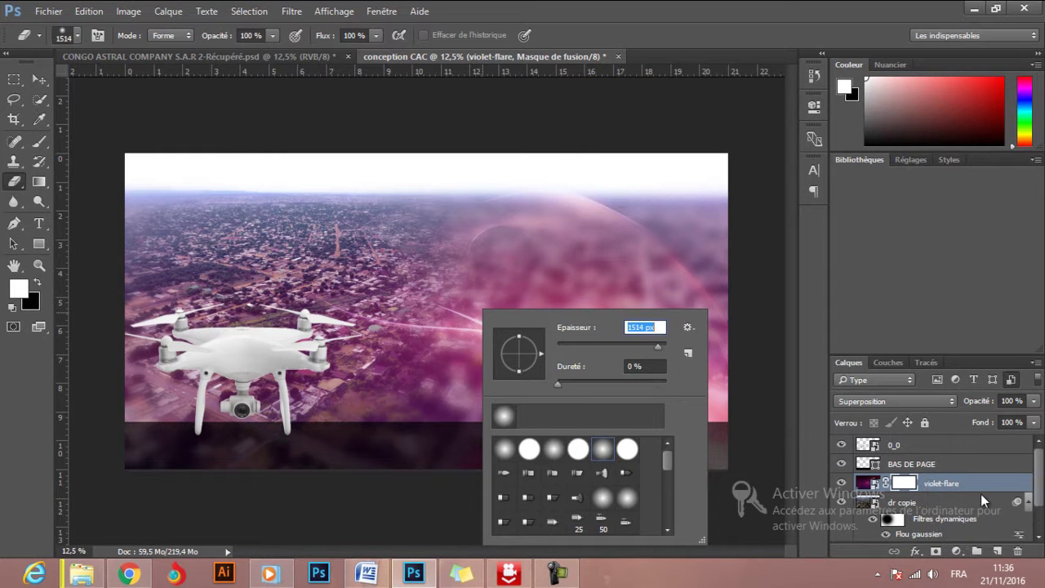
type("461")
key("Return")
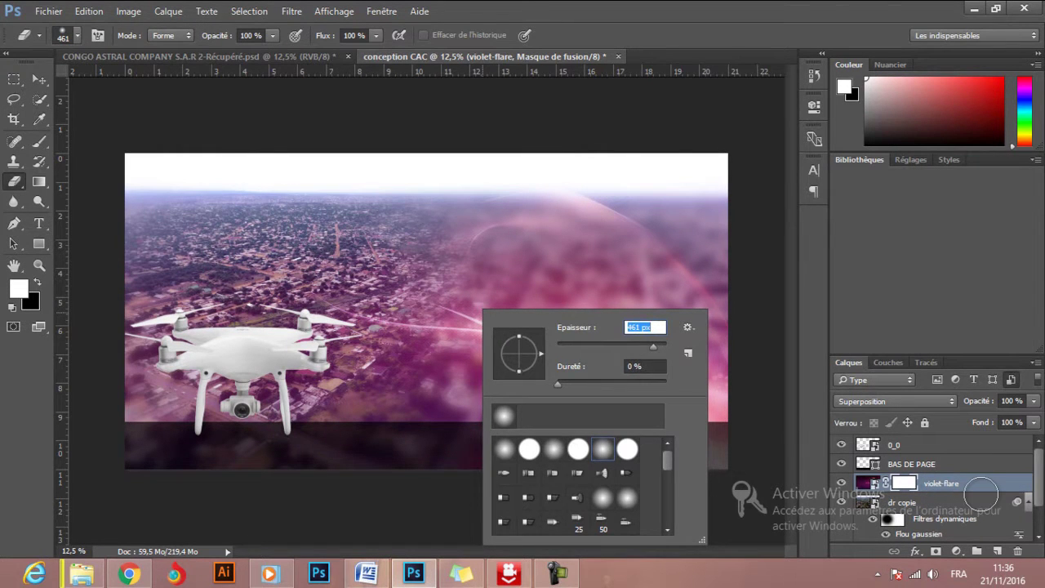
key("Return")
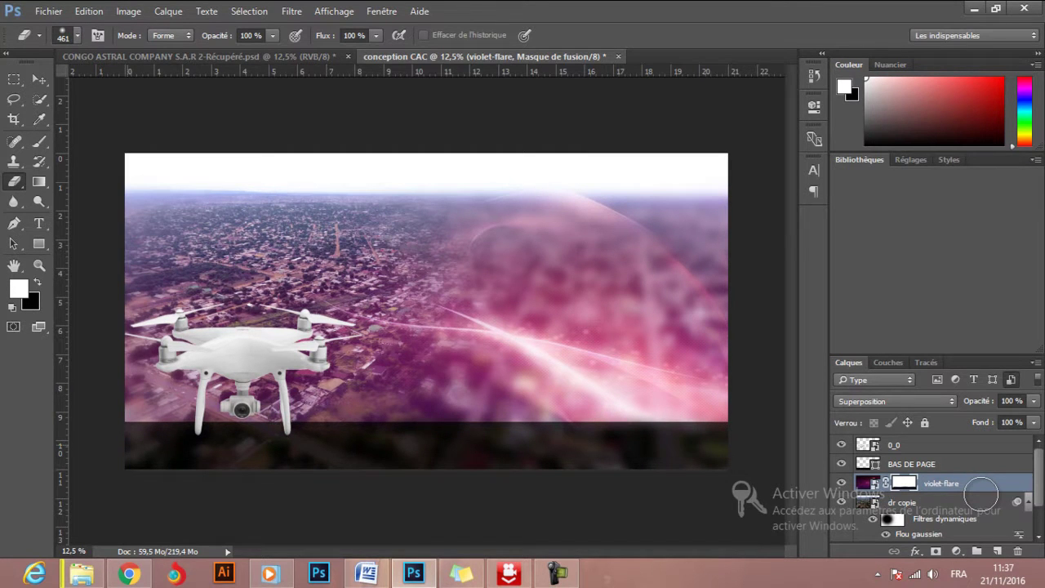
key("t")
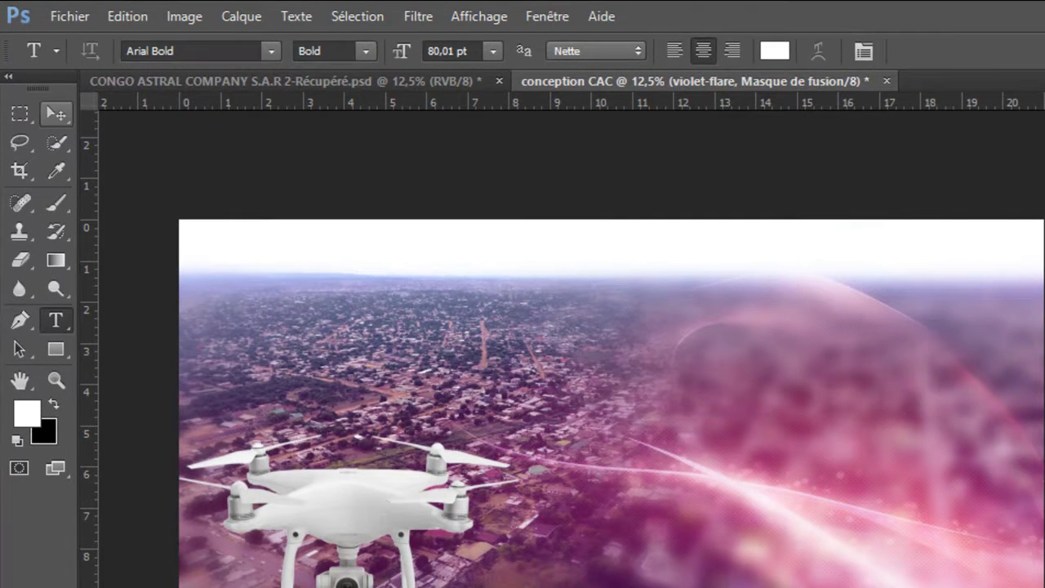
Draw a white circle near the banner's top right with the Ellipse tool.
key("v")
left_click(56, 348)
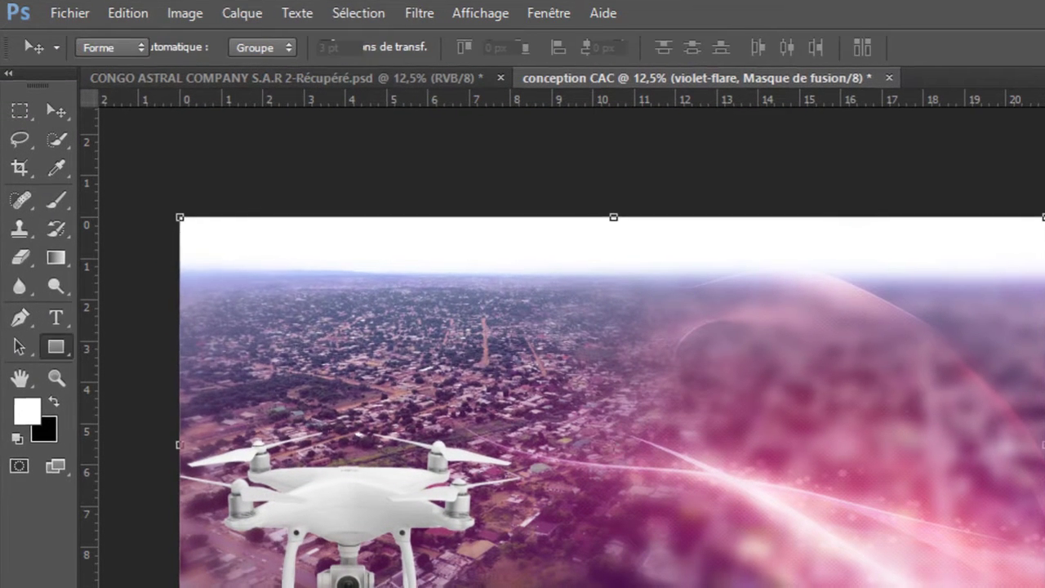
right_click(56, 348)
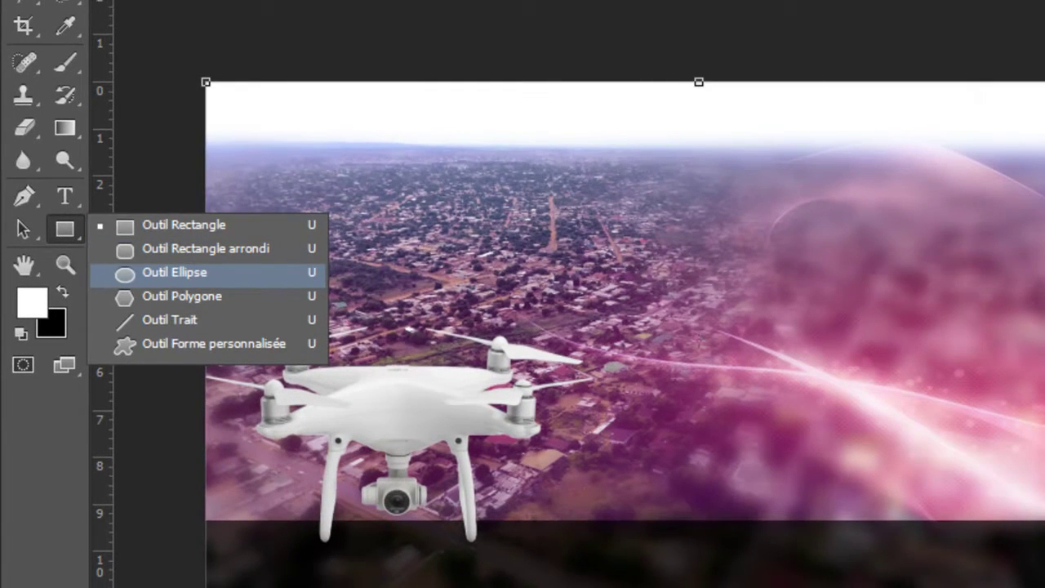
left_click(174, 272)
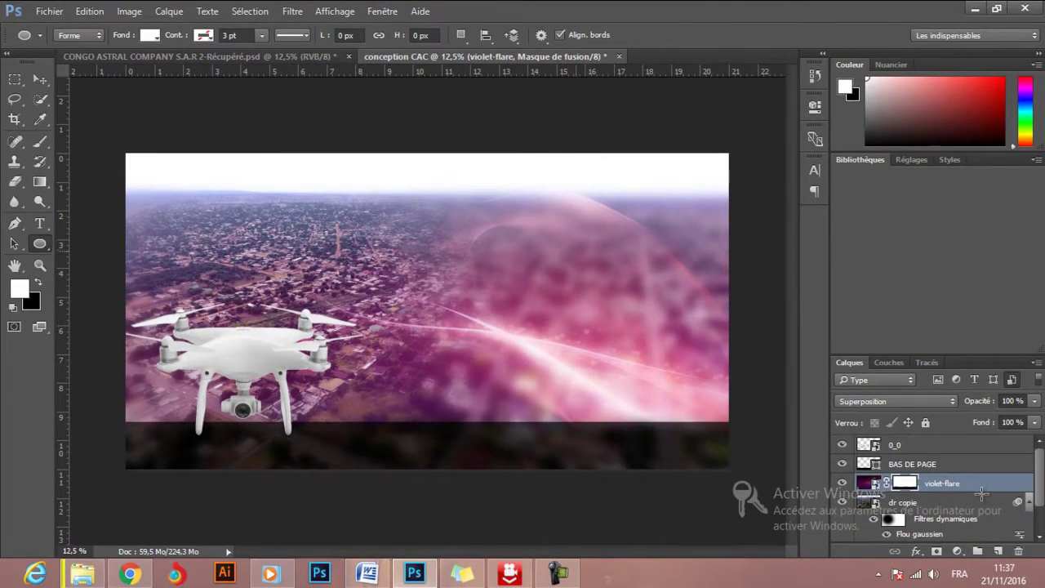
left_click_drag(633, 222, 728, 173)
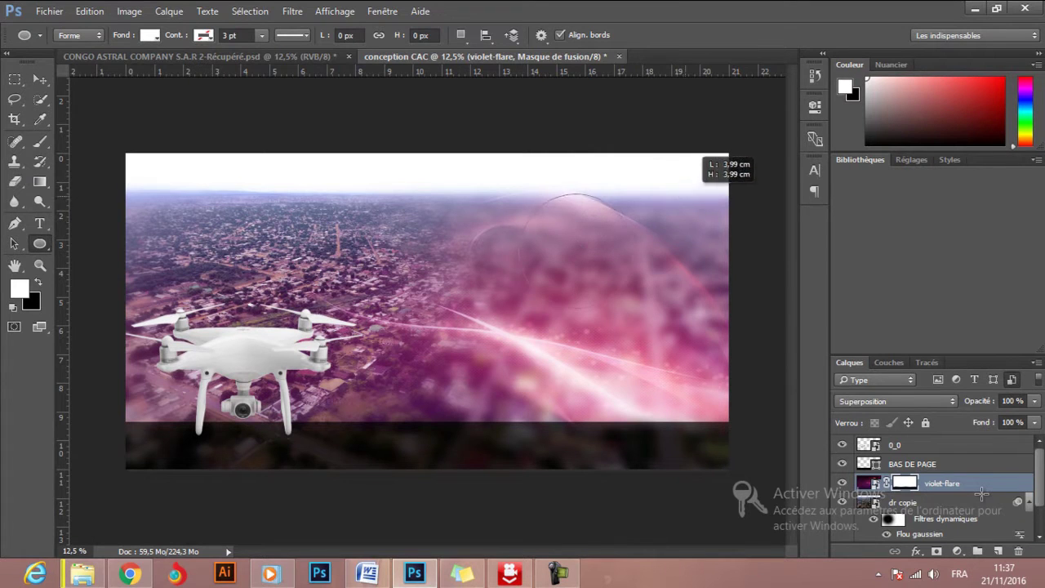
left_click_drag(981, 493, 983, 499)
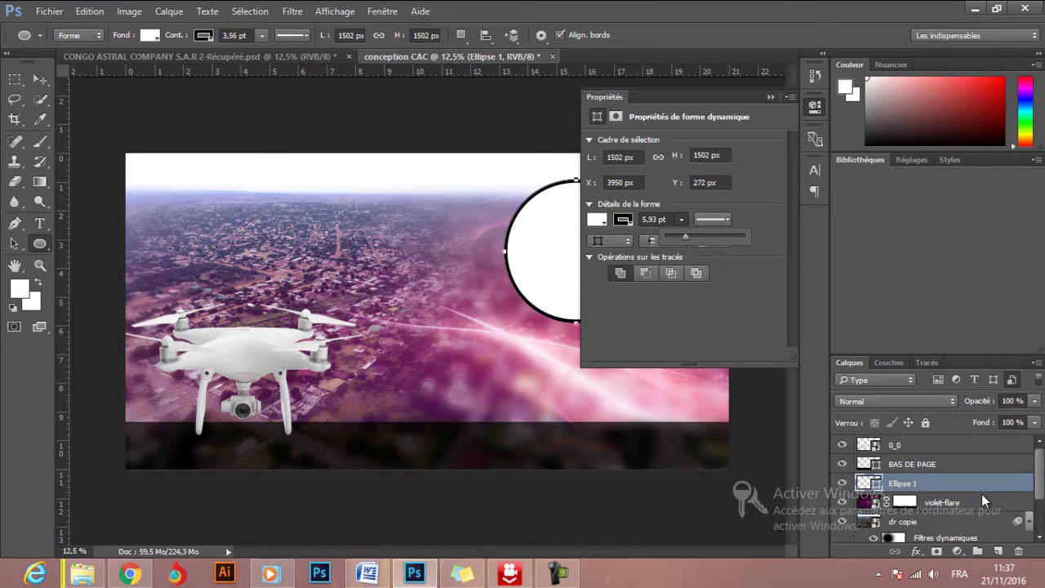
Set the circle's stroke colour to none in Propriétés.
left_click(623, 219)
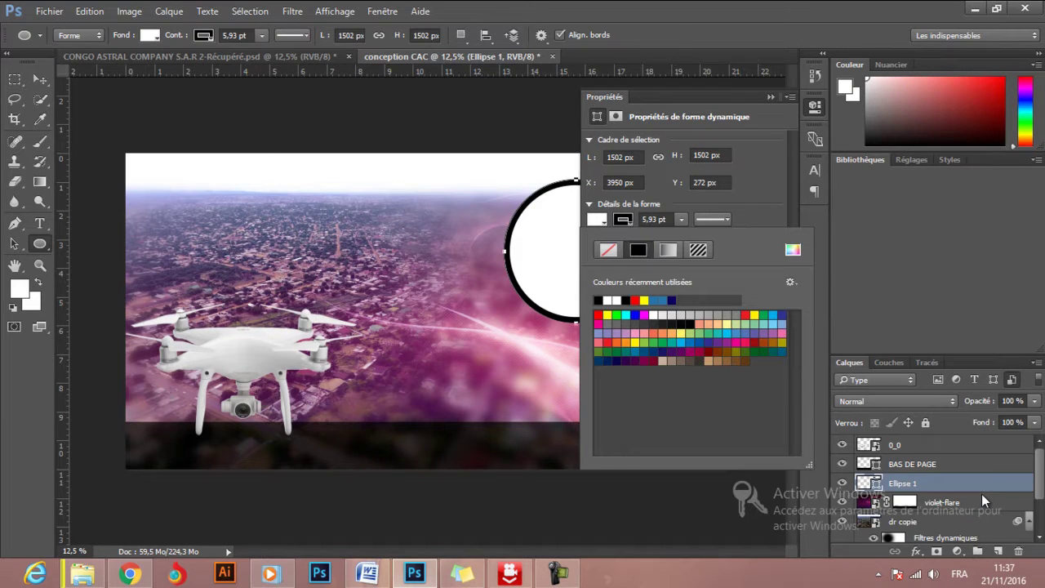
left_click(987, 488)
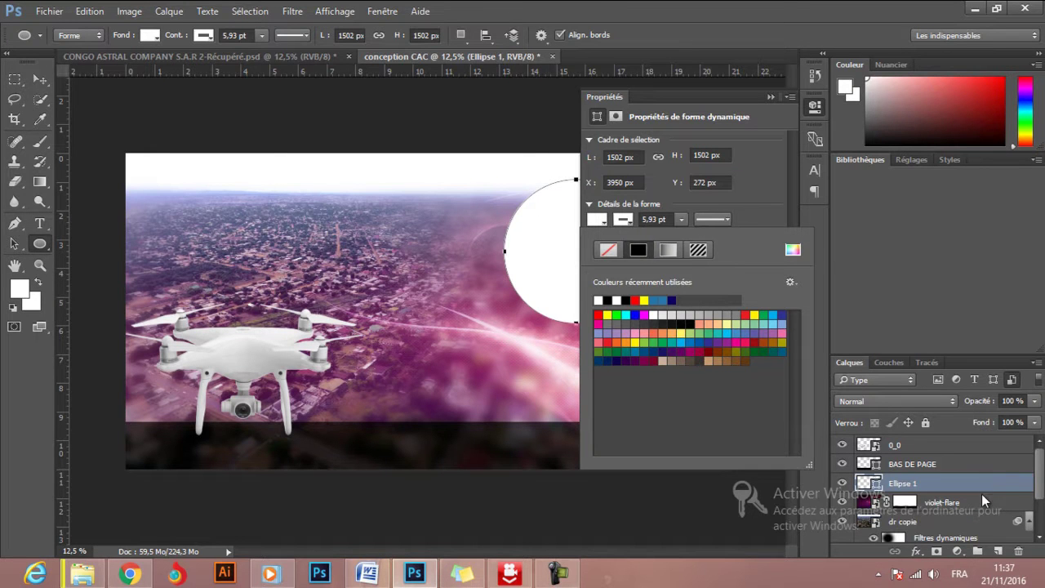
key("Return")
type("0")
key("Return")
left_click(981, 493)
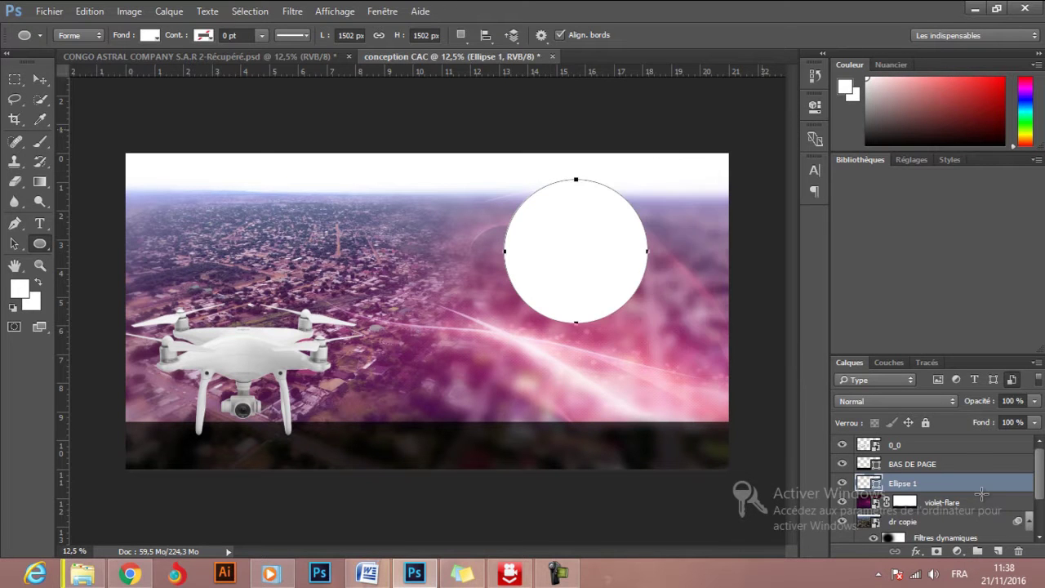
Move the circle further to the upper right and open Ellipse 1's layer style.
key("v")
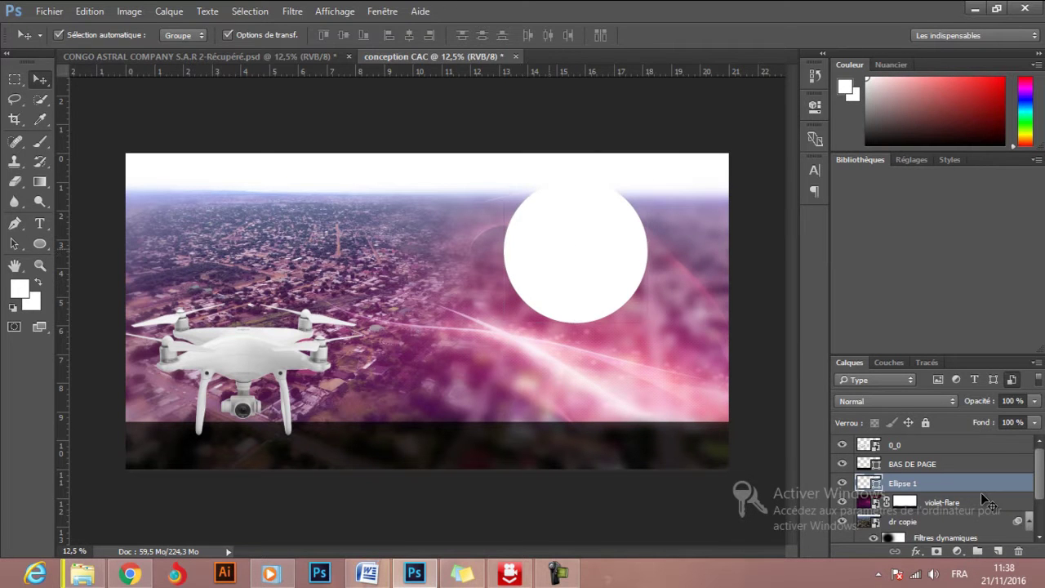
left_click_drag(604, 204, 673, 193)
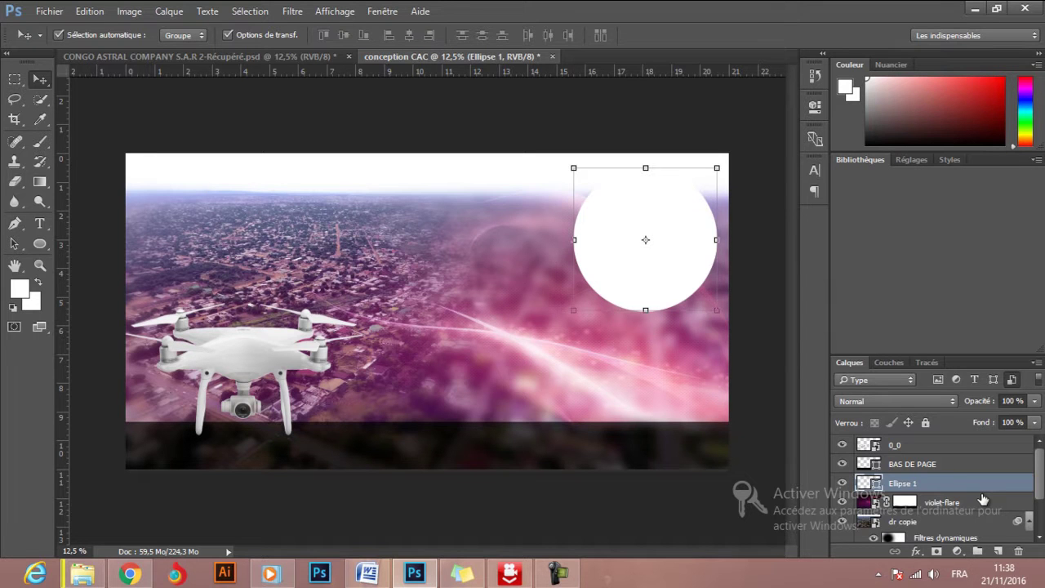
double_click(982, 498)
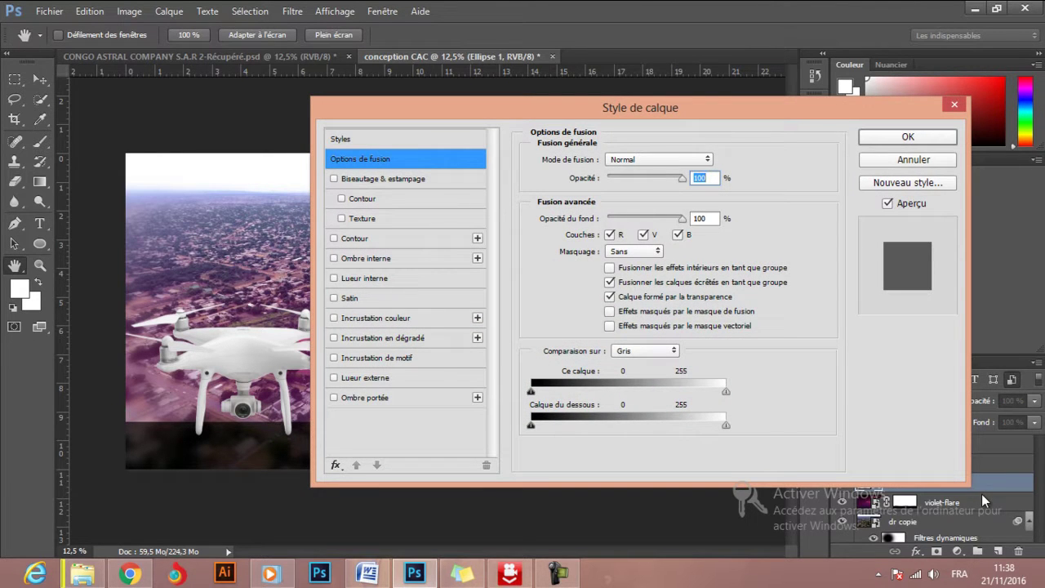
Add a 59 px white (ffffff) Contour stroke to the circle.
left_click(354, 237)
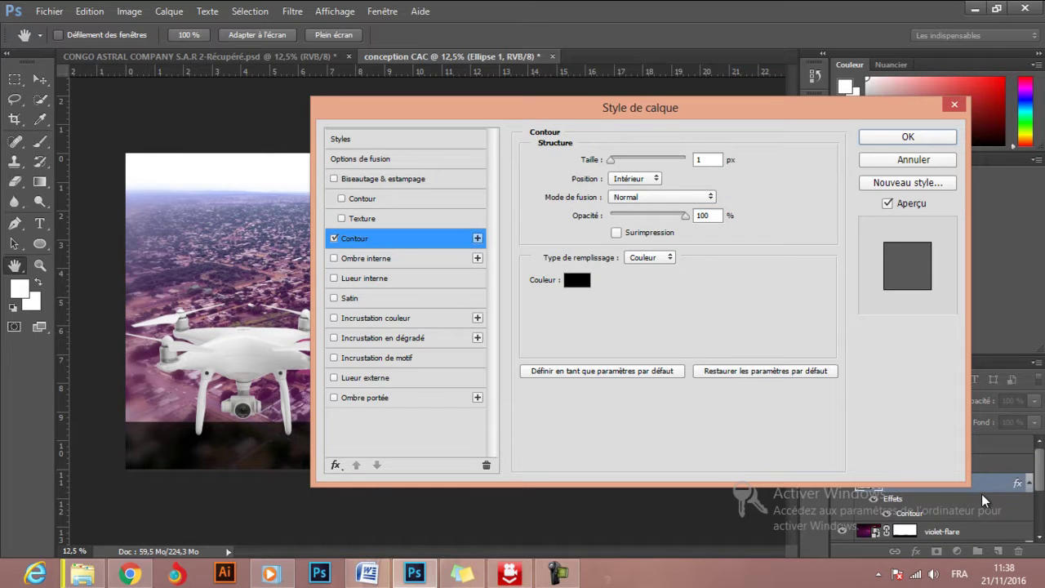
left_click_drag(640, 107, 669, 289)
key("shift+Up")
key("shift+Up")
key("shift+Up")
key("shift+Up")
key("shift+Up")
key("shift+Up")
key("Up")
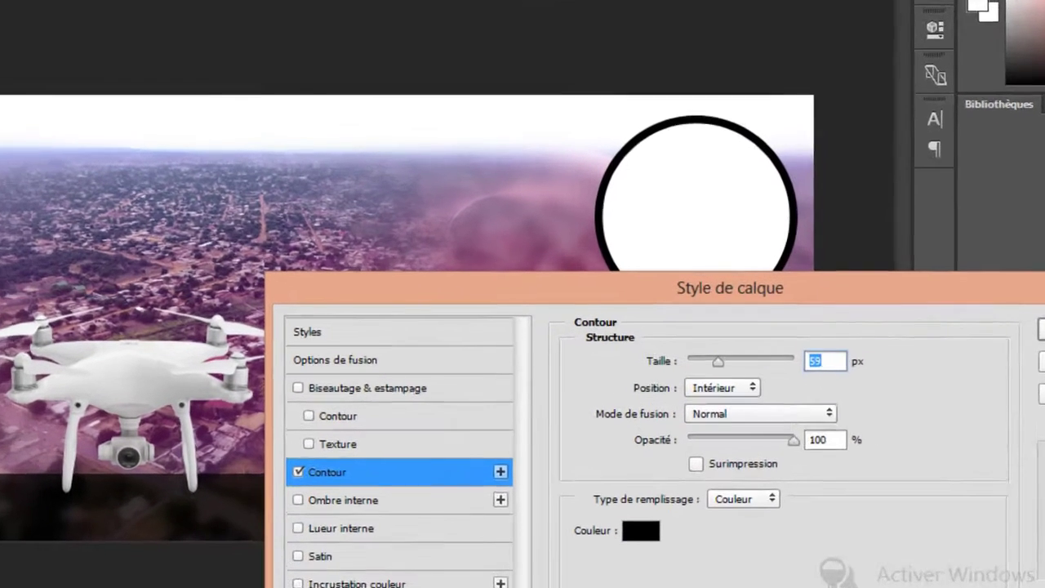
left_click(641, 530)
type("ffffff")
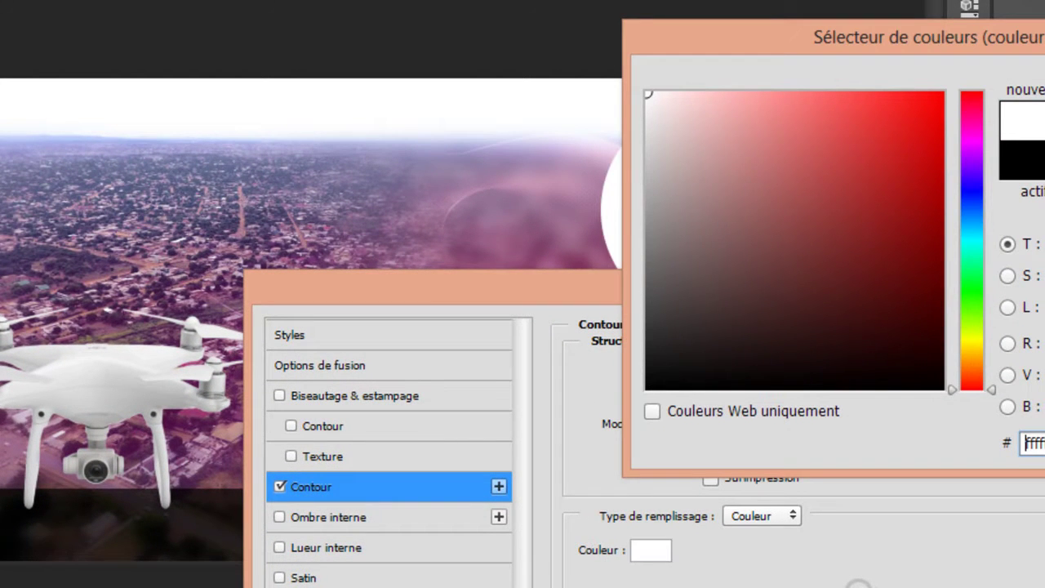
key("Return")
Lower the stroke opacity to 42%, apply the style, and nudge the circle lower.
key("Tab")
key("shift+Down")
key("shift+Down")
key("shift+Down")
key("shift+Down")
key("Down")
key("Down")
key("Up")
key("Up")
key("Up")
key("shift+Down")
key("Down")
key("Down")
key("Down")
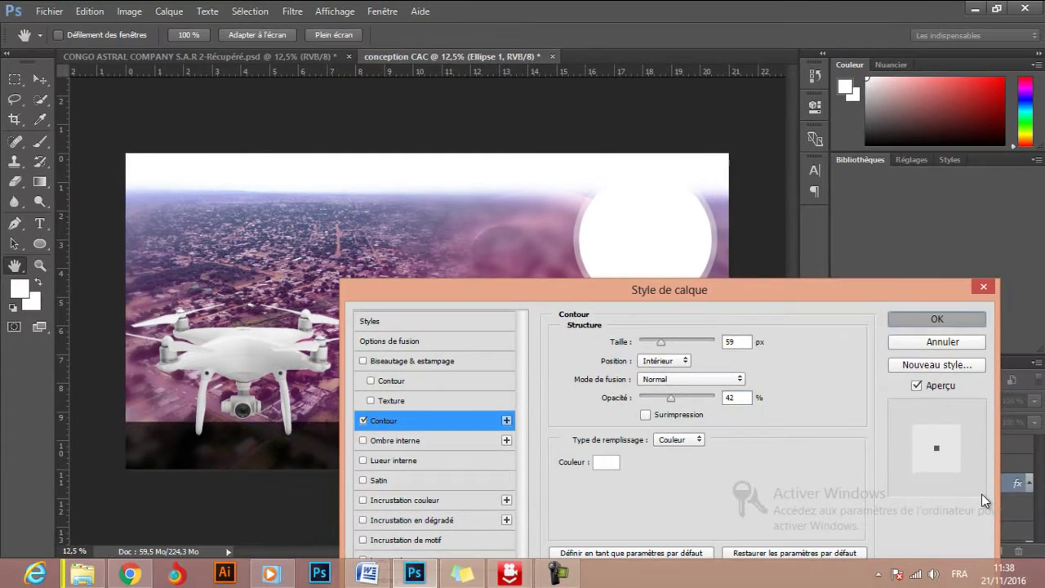
left_click(933, 317)
left_click_drag(645, 239, 647, 266)
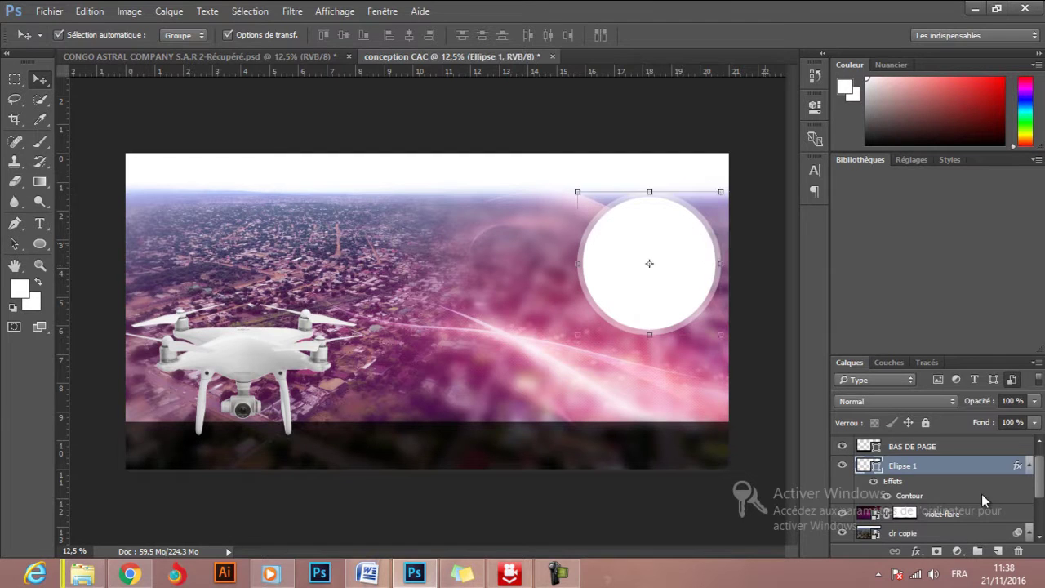
Duplicate the ringed circle and place the copy to the left of the original.
left_click_drag(690, 233, 700, 224)
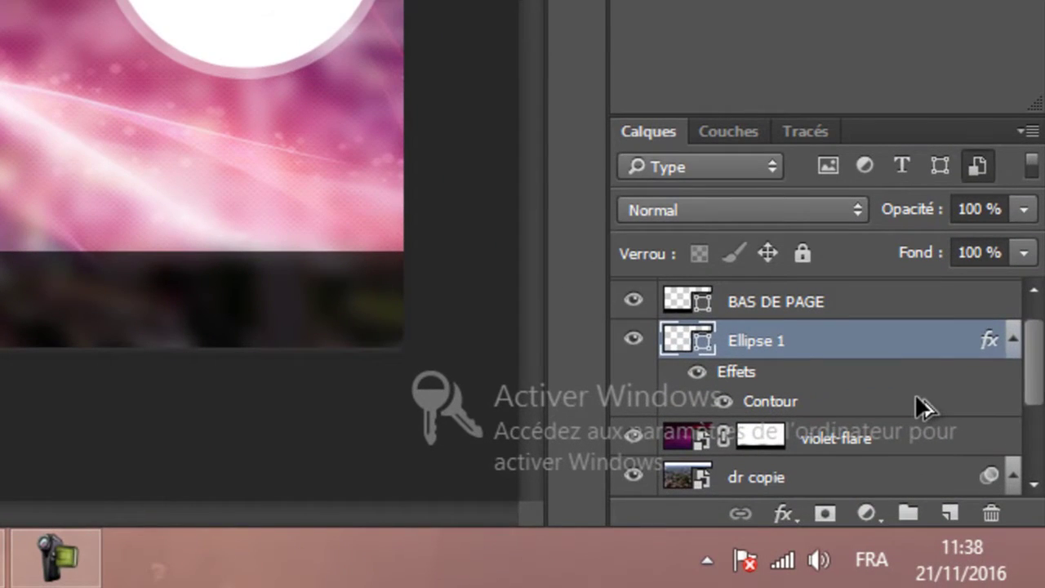
left_click_drag(919, 408, 982, 498)
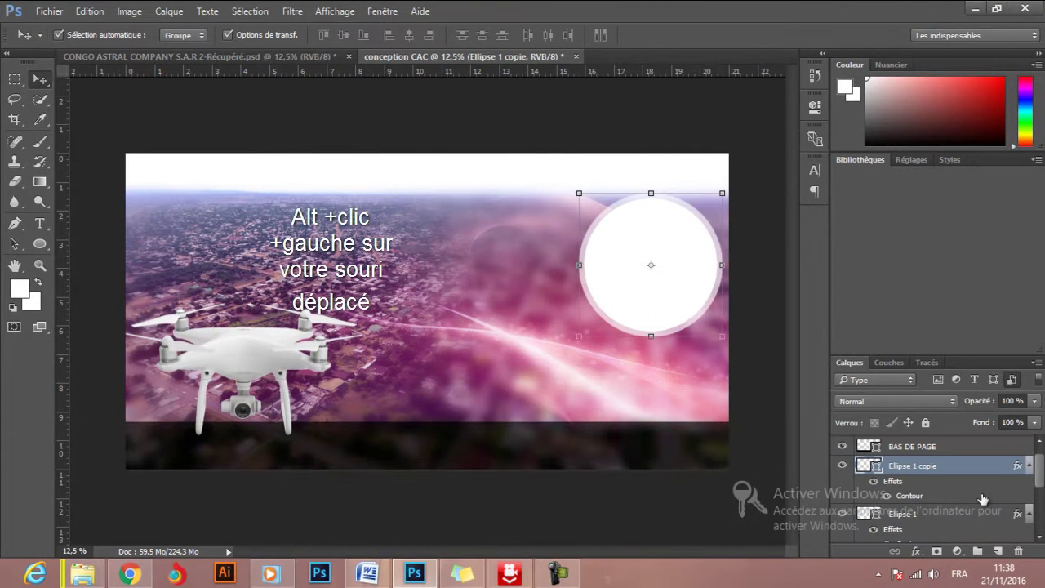
left_click_drag(665, 245, 515, 244)
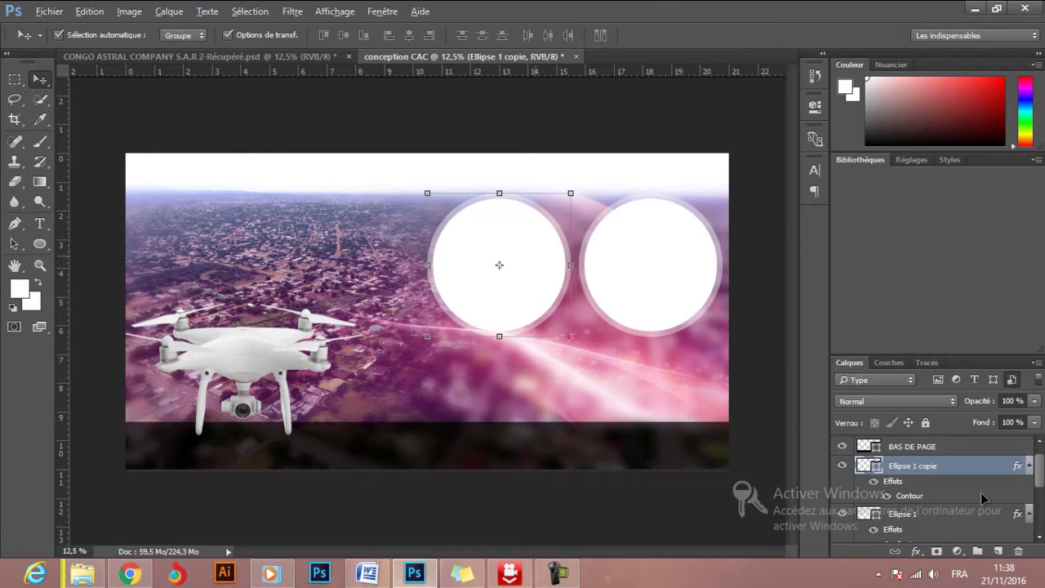
Add three circle copies scaled to about 69% in a row below the two large circles.
left_click_drag(515, 245, 596, 364)
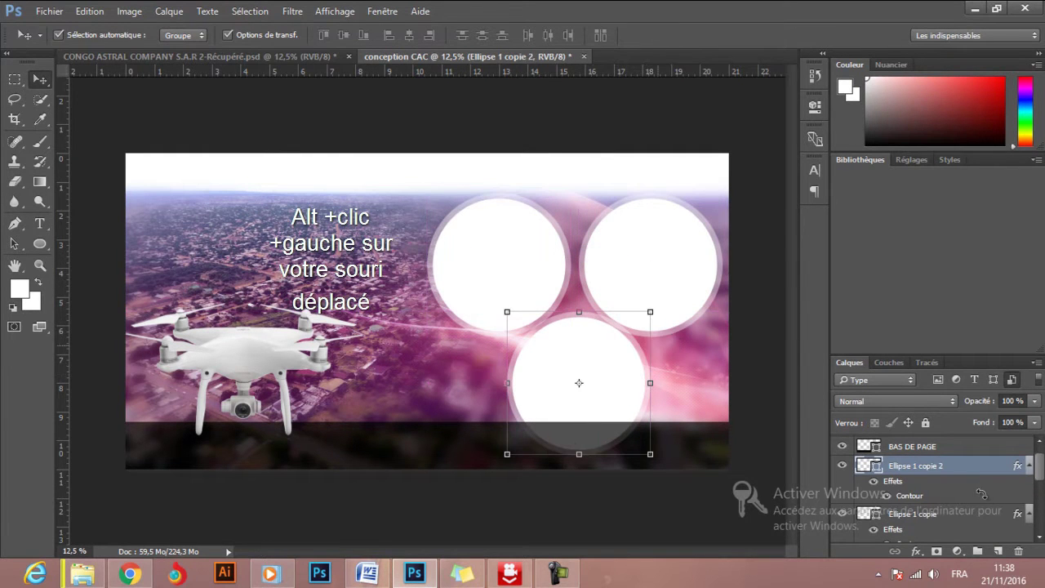
left_click_drag(650, 312, 604, 357)
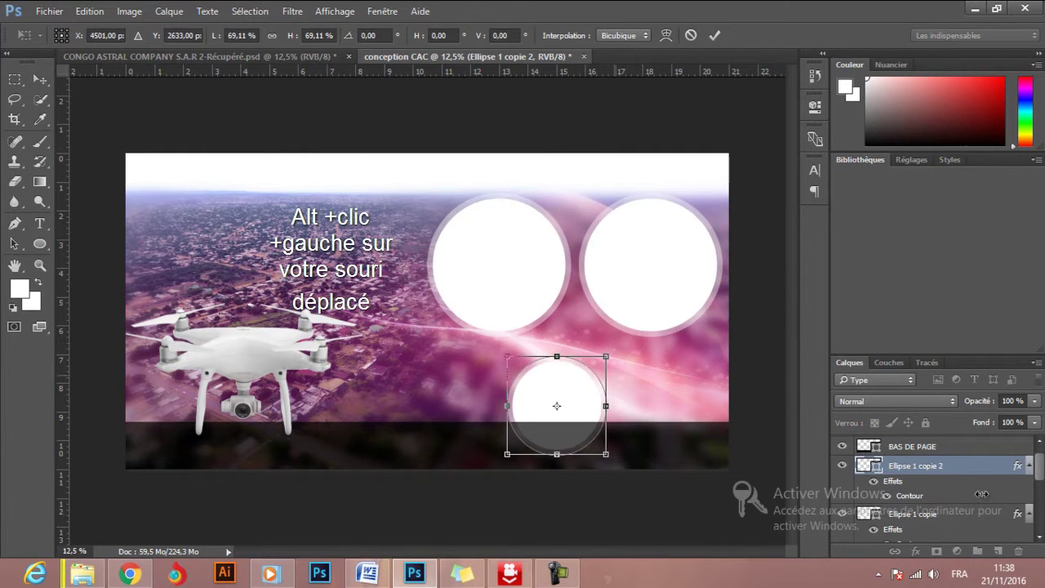
left_click_drag(556, 405, 628, 385)
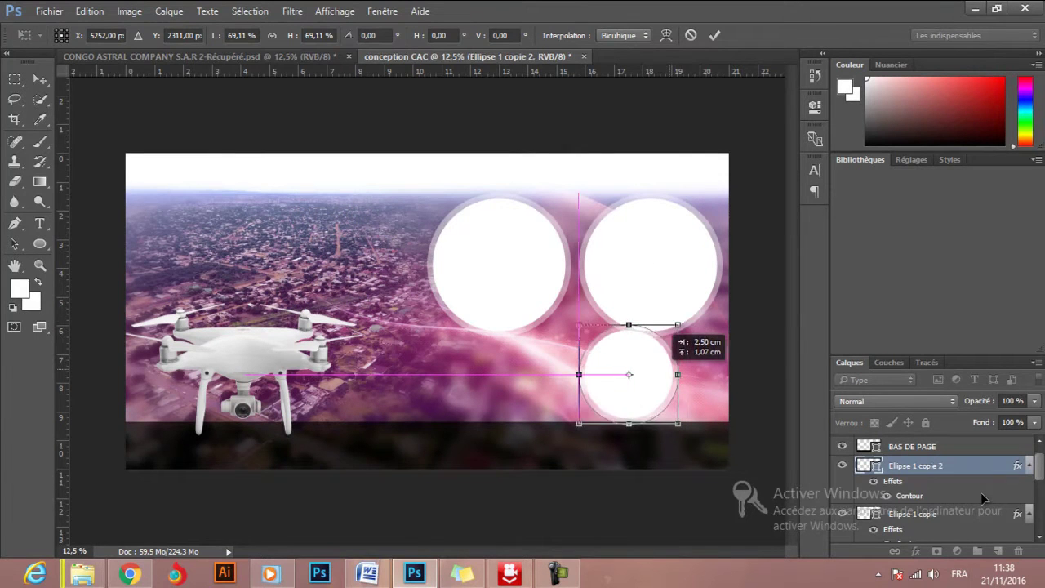
key("Return")
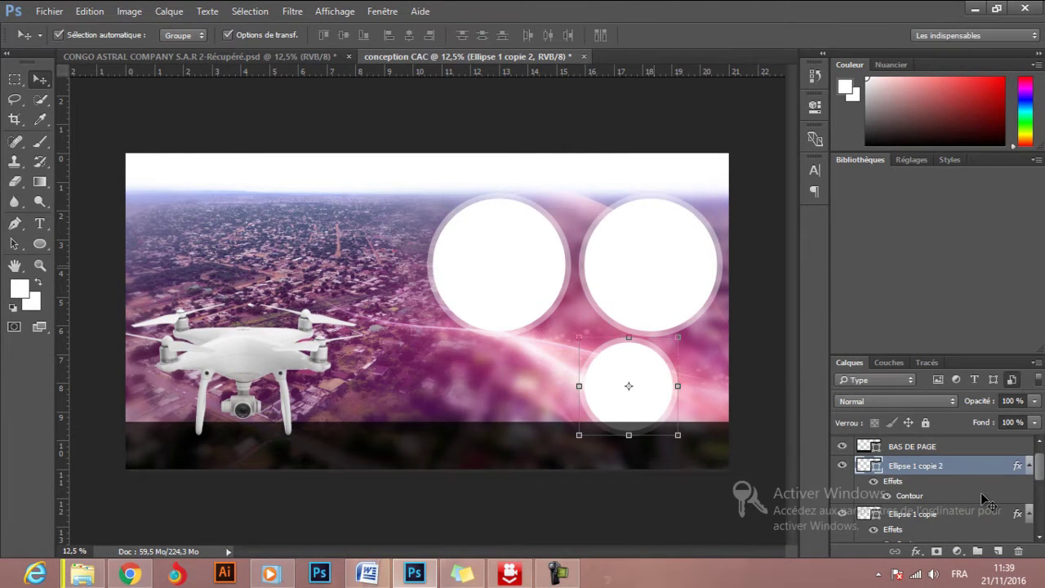
left_click_drag(657, 260, 669, 238)
left_click_drag(498, 261, 519, 264)
left_click_drag(464, 366, 520, 373)
left_click_drag(625, 380, 657, 384)
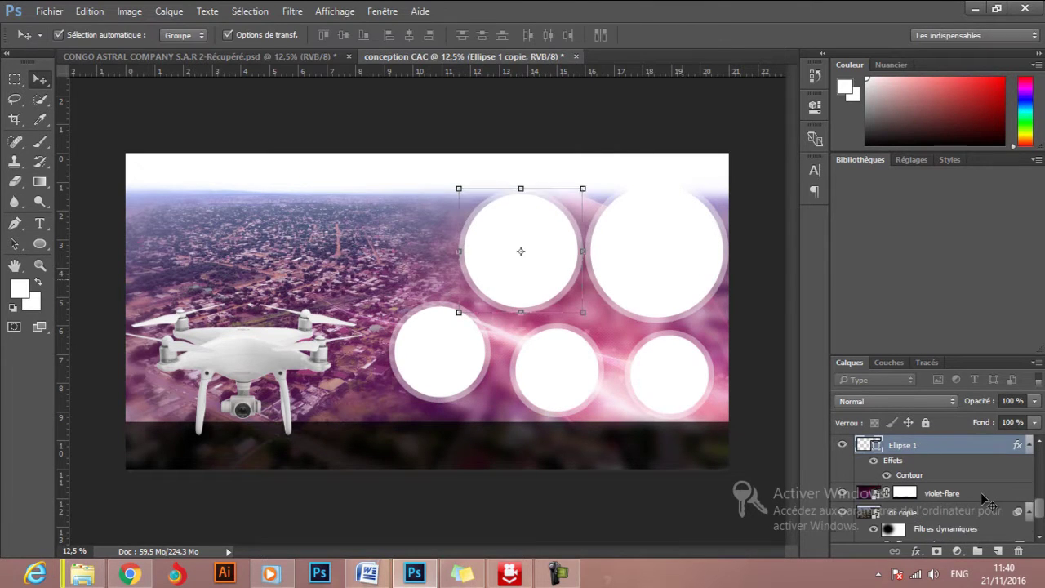
Begin Save As and create a new CAC folder under Images.
left_click(49, 11)
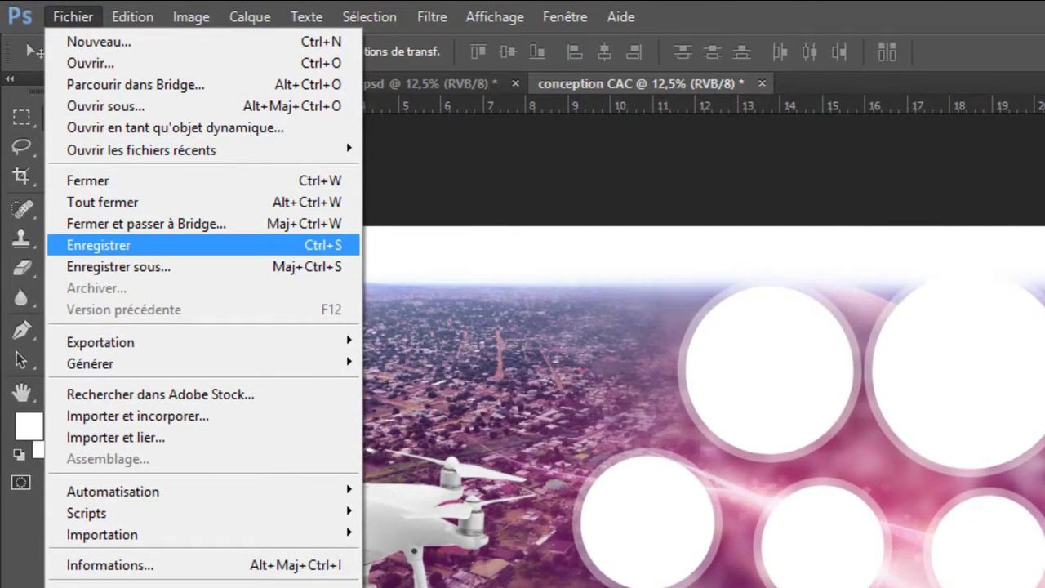
left_click(98, 245)
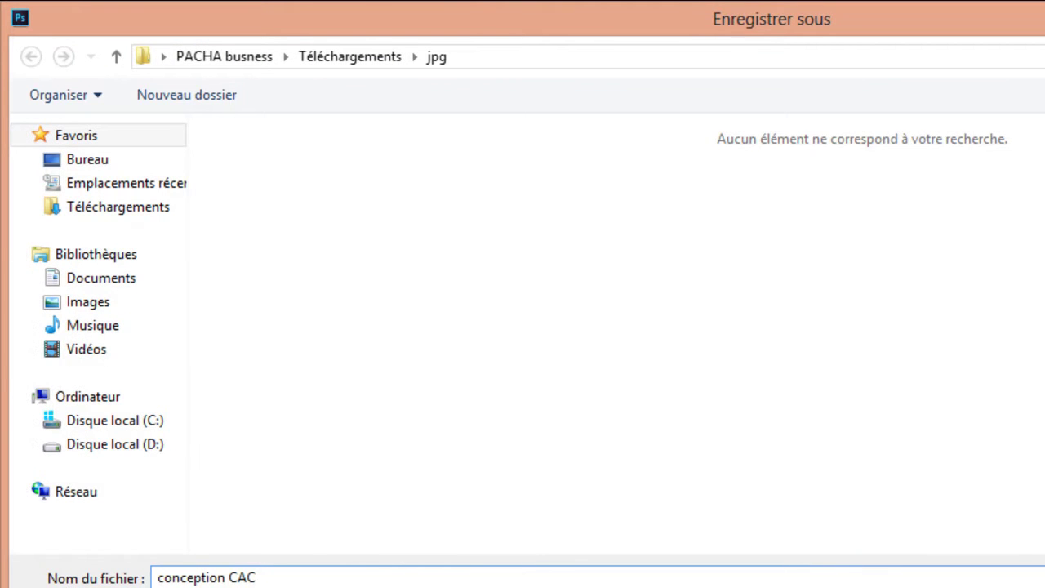
left_click(89, 301)
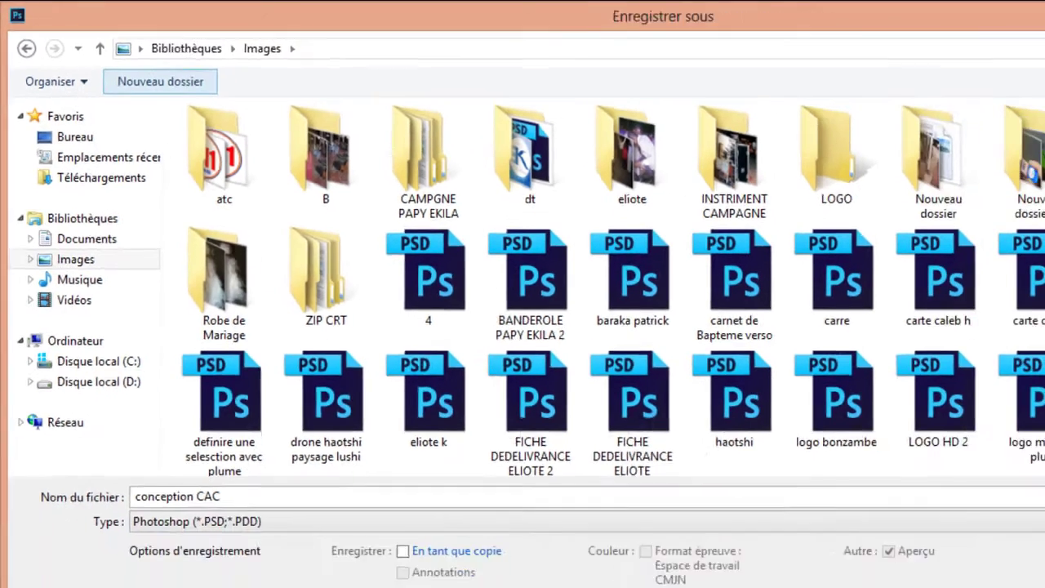
left_click(187, 95)
type("cAC")
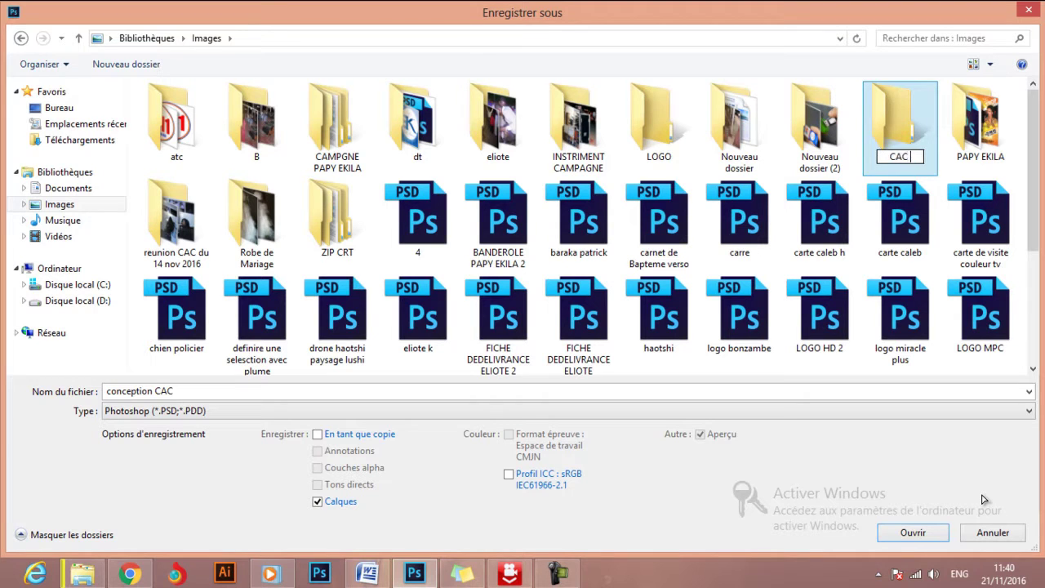
key("Return")
key("Return")
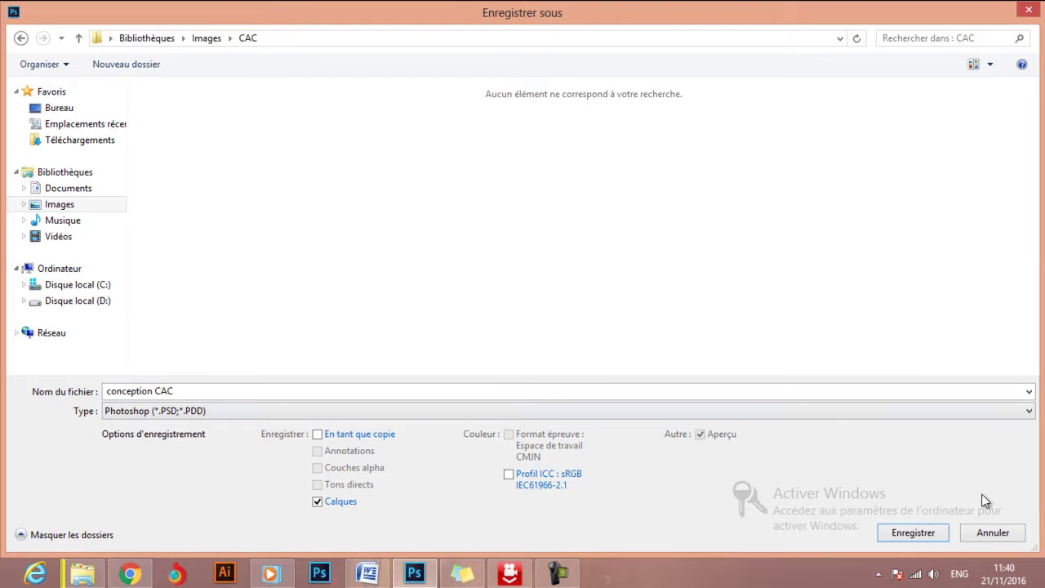
Save the file as conception CAC SLIDER, accepting the compatibility prompt.
key("End")
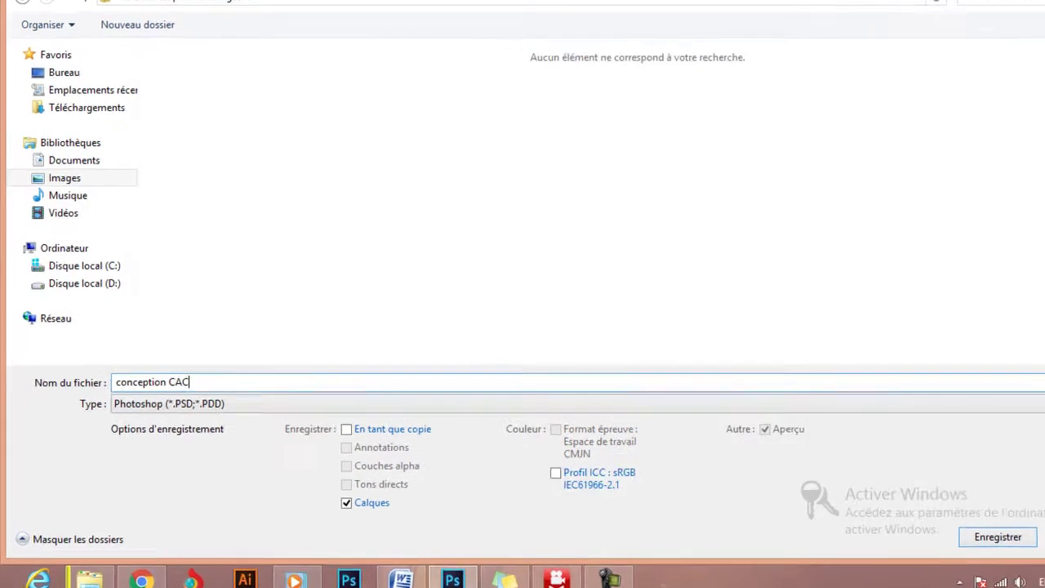
type("SLIDE")
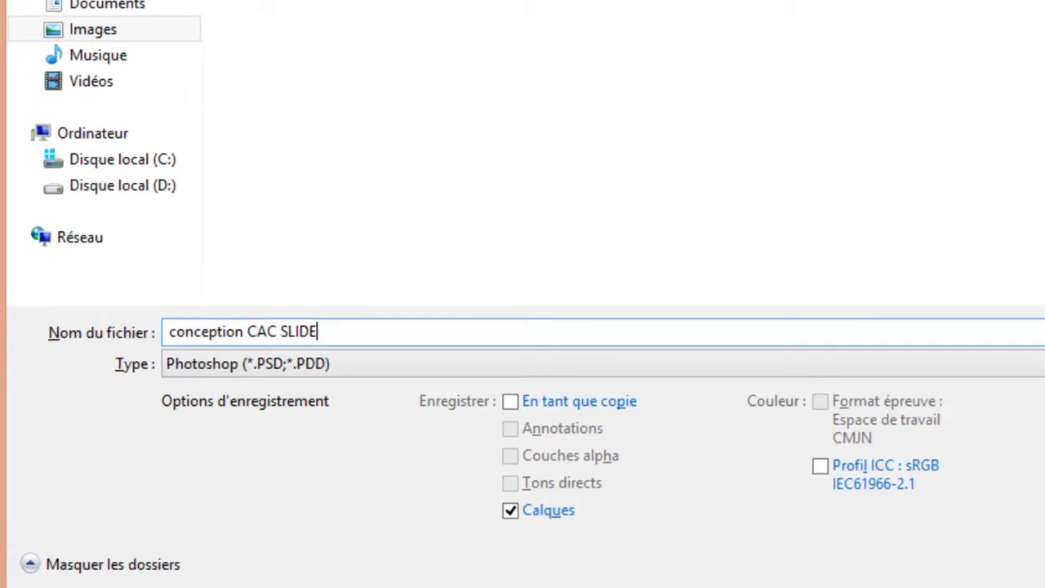
type("R")
key("Return")
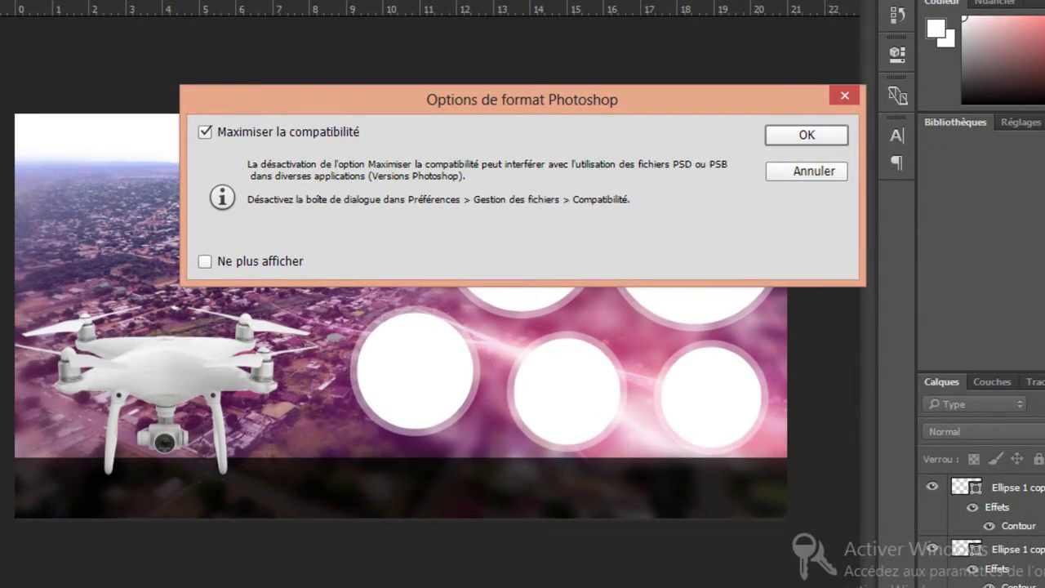
key("Return")
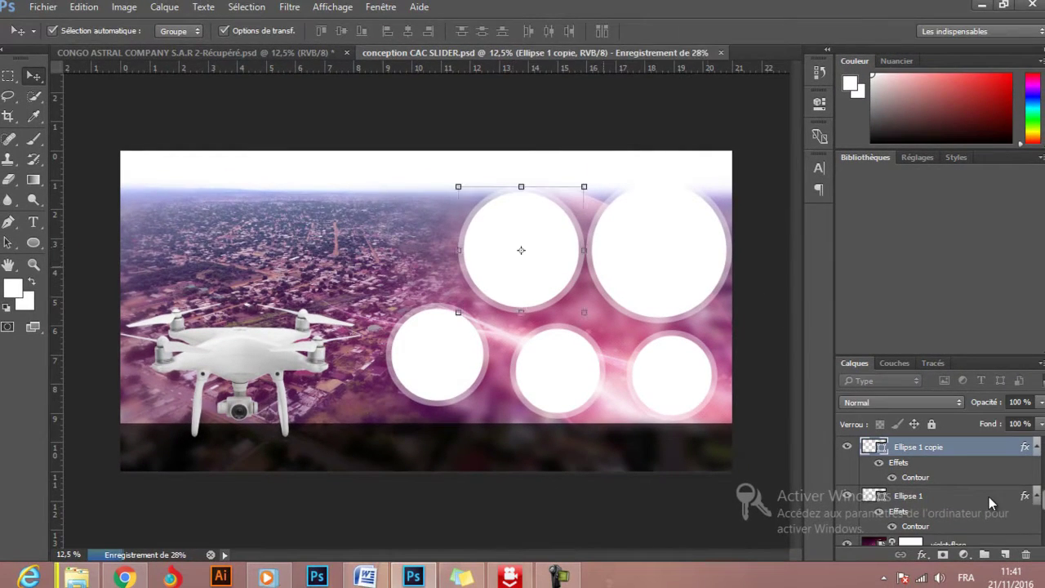
With Ellipse 1 selected, import and embed motorola-gp380-face from Téléchargements > jpg.
left_click(989, 499)
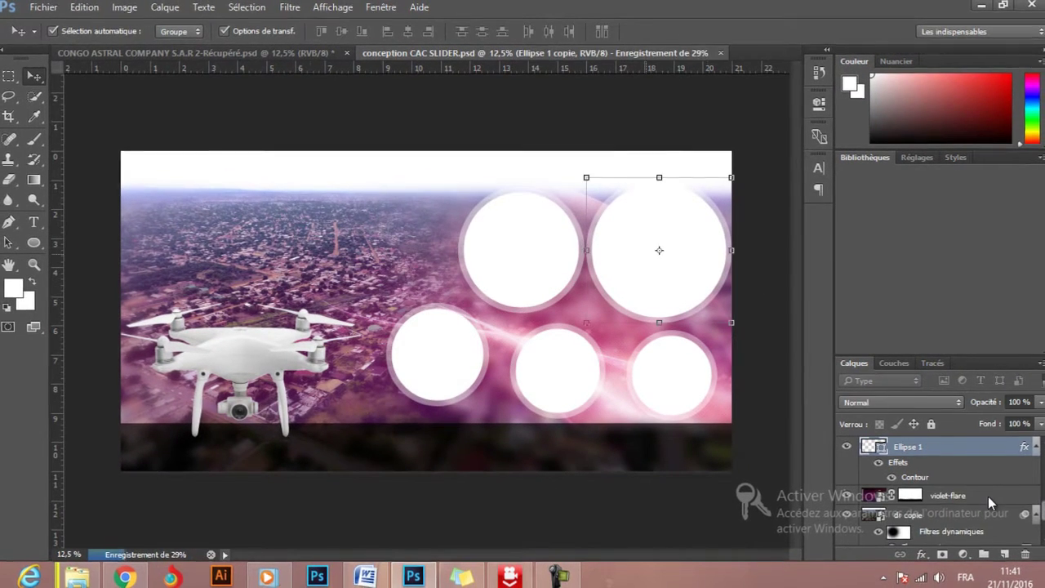
key("alt+f")
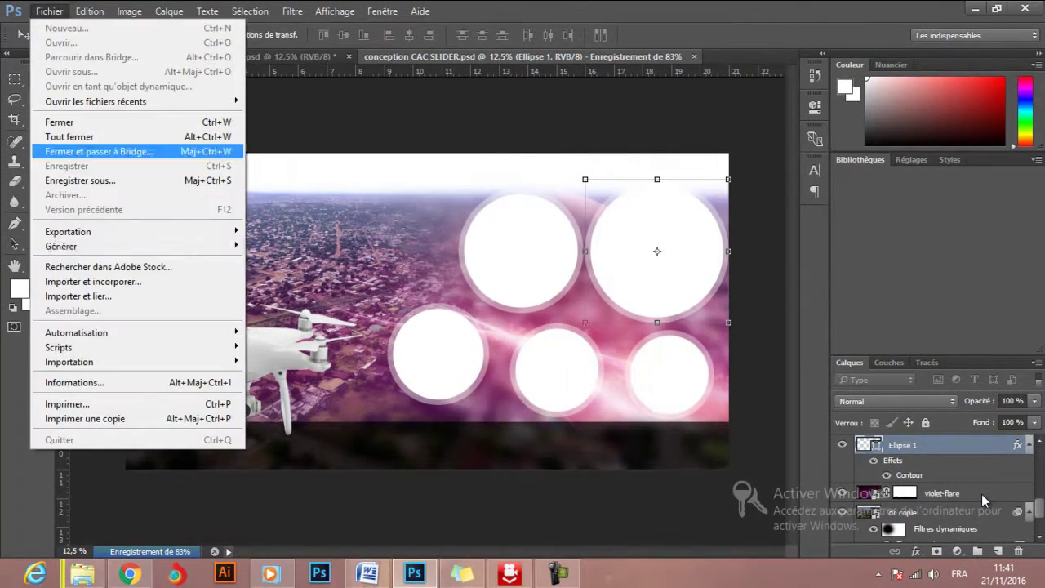
key("Down")
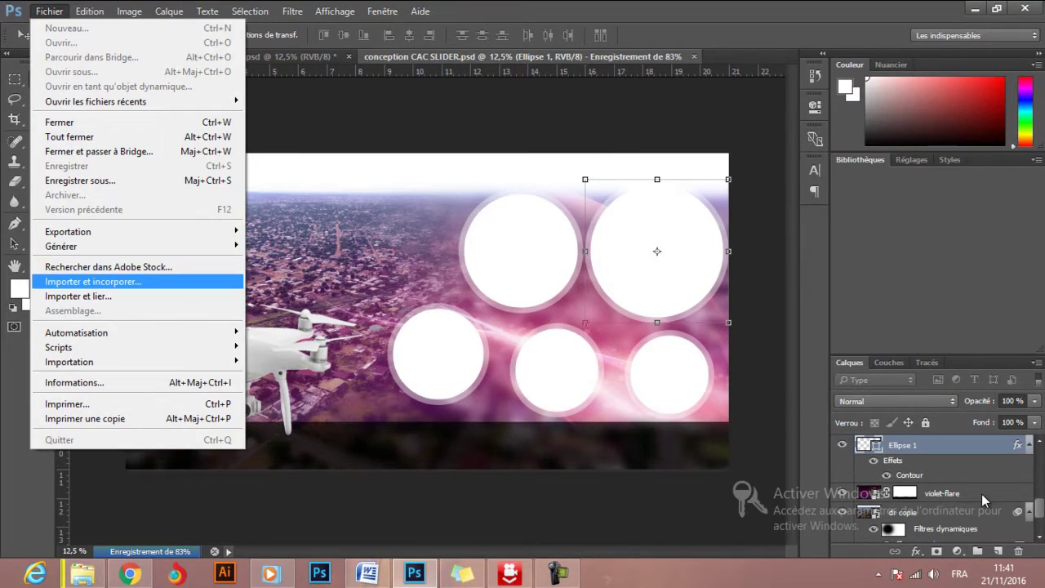
key("Escape")
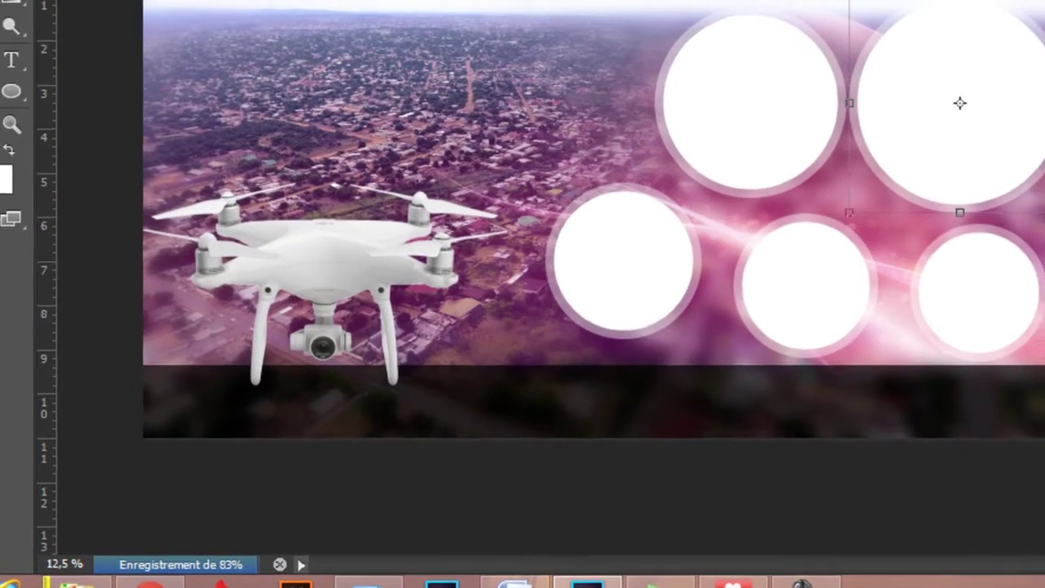
key("Return")
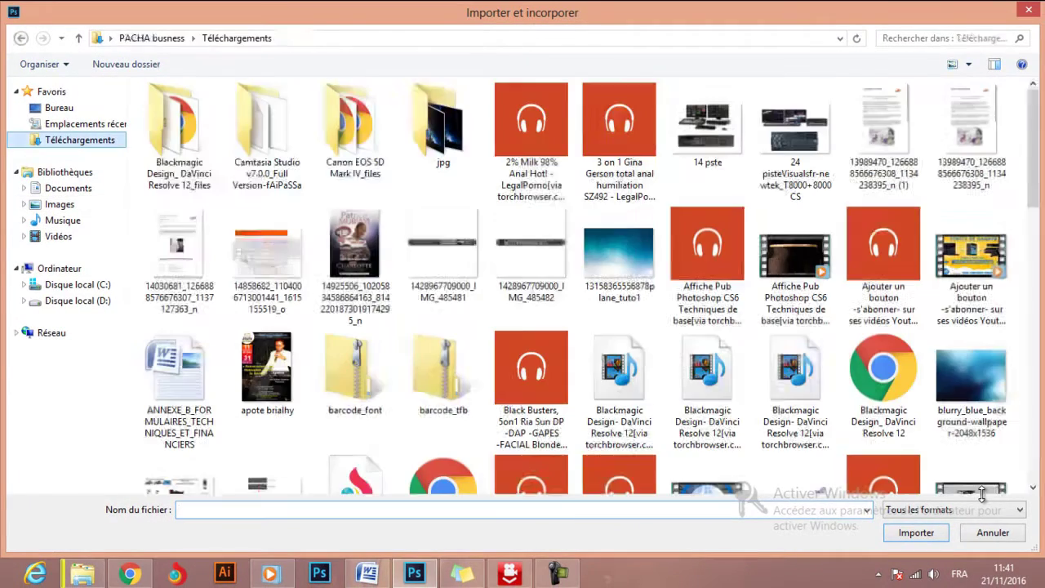
key("j")
key("Return")
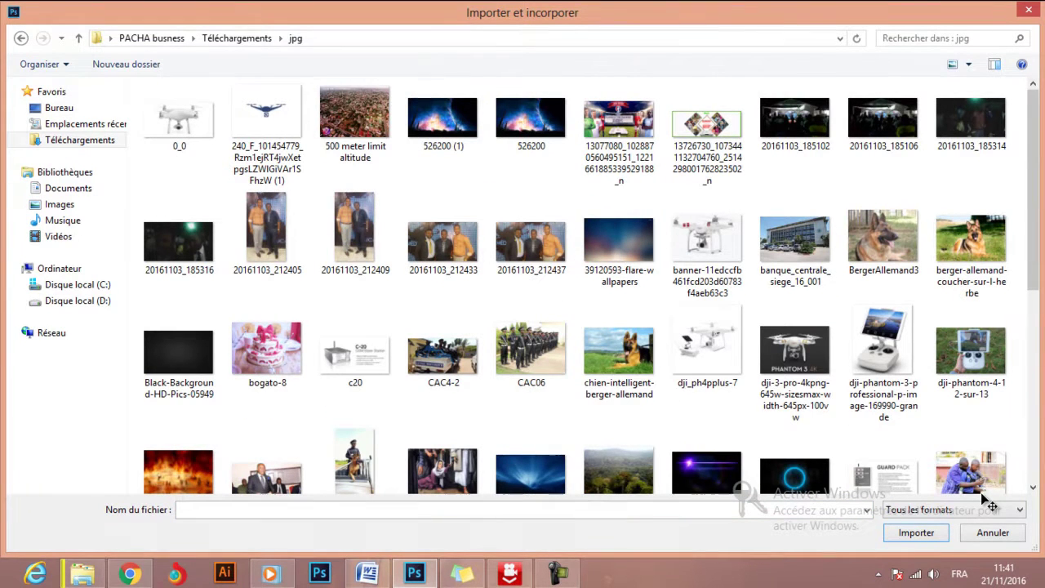
scroll(985, 502, "down", 5)
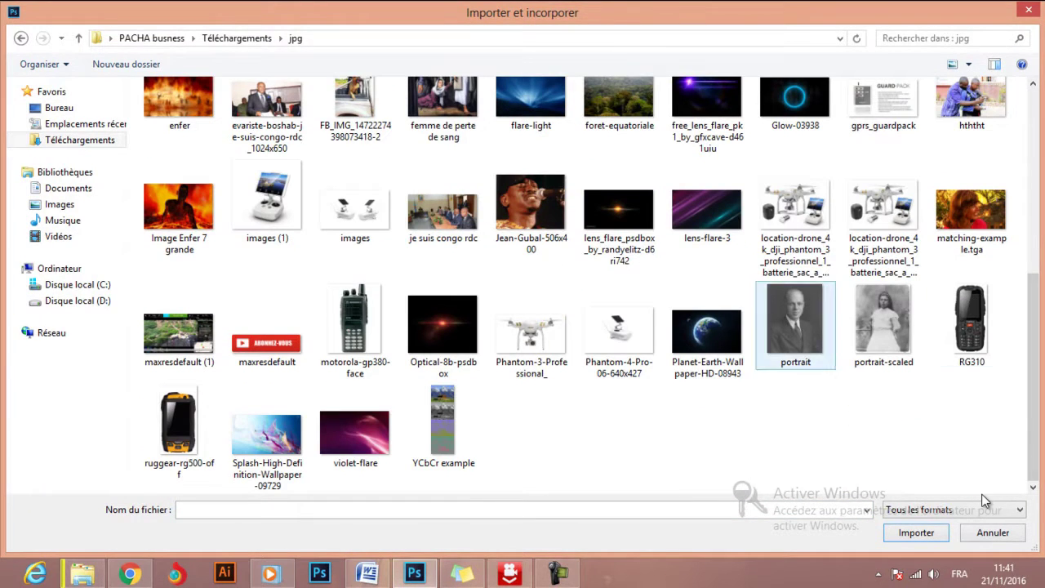
type("motorola-gp380-face")
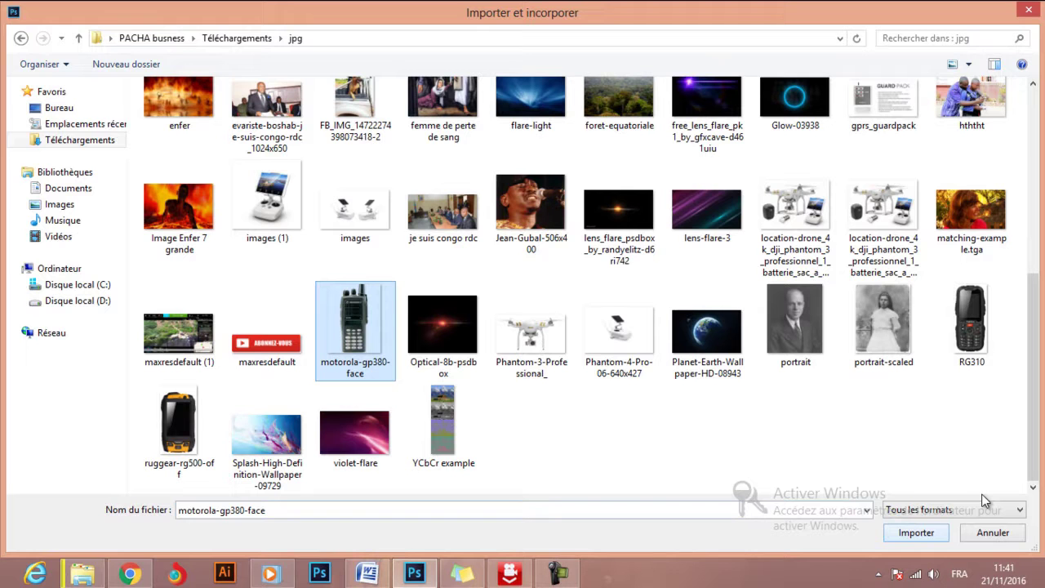
key("Tab")
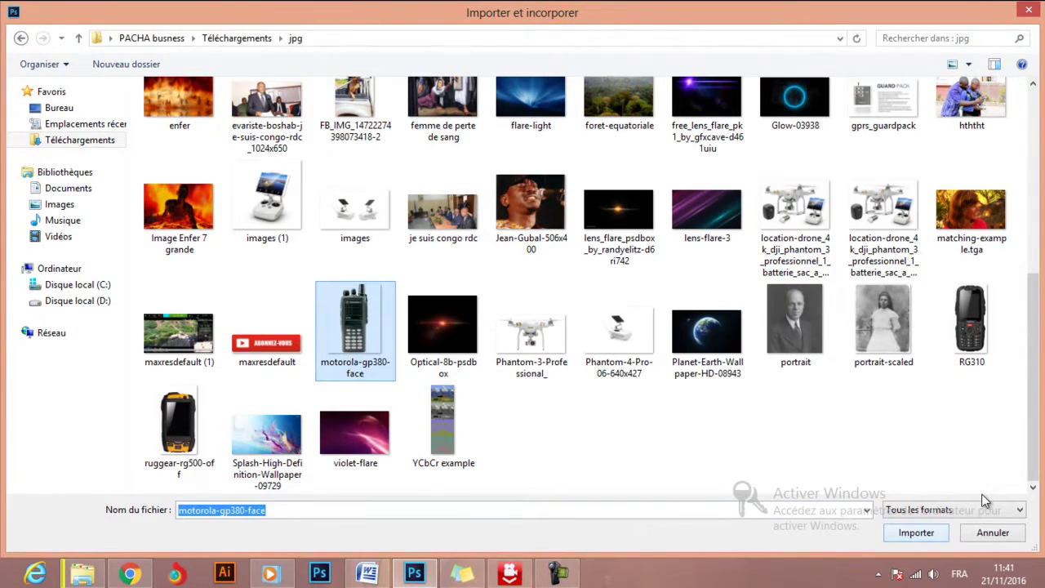
key("Return")
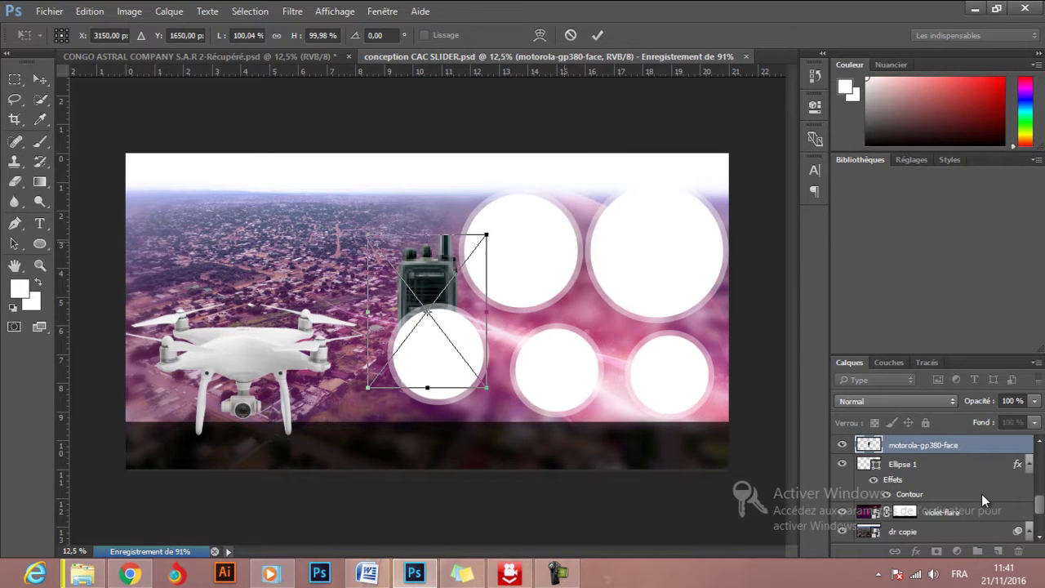
Scale the radio to about 64% and fit it inside the top-right circle.
left_click_drag(426, 311, 657, 249)
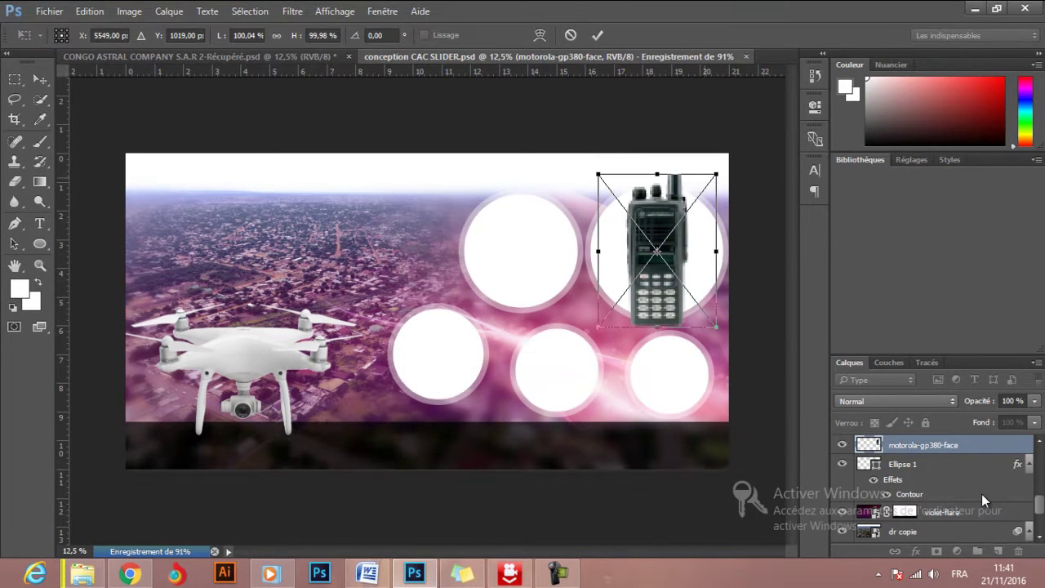
left_click_drag(716, 173, 672, 231)
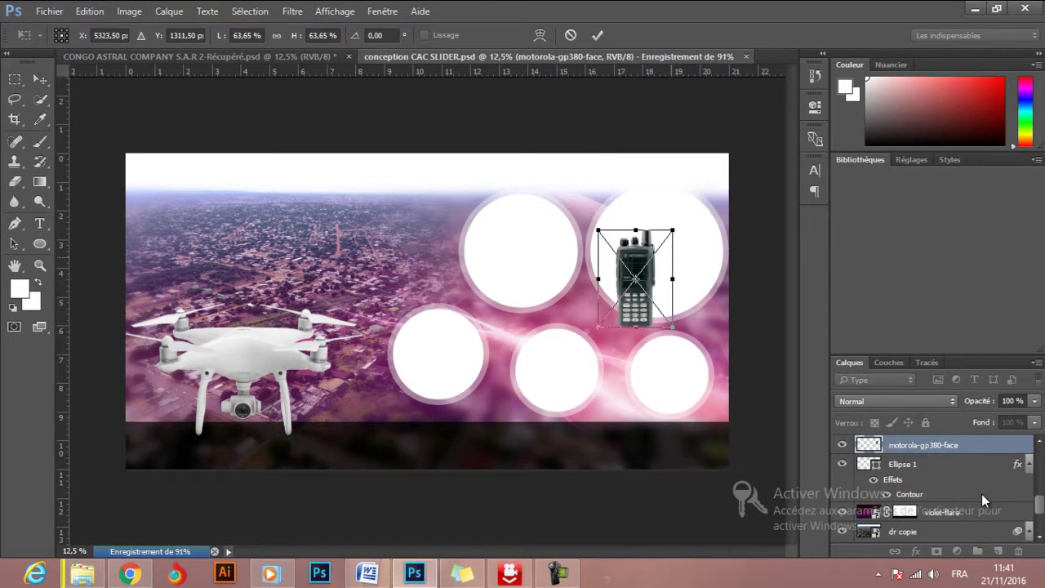
left_click_drag(635, 279, 657, 244)
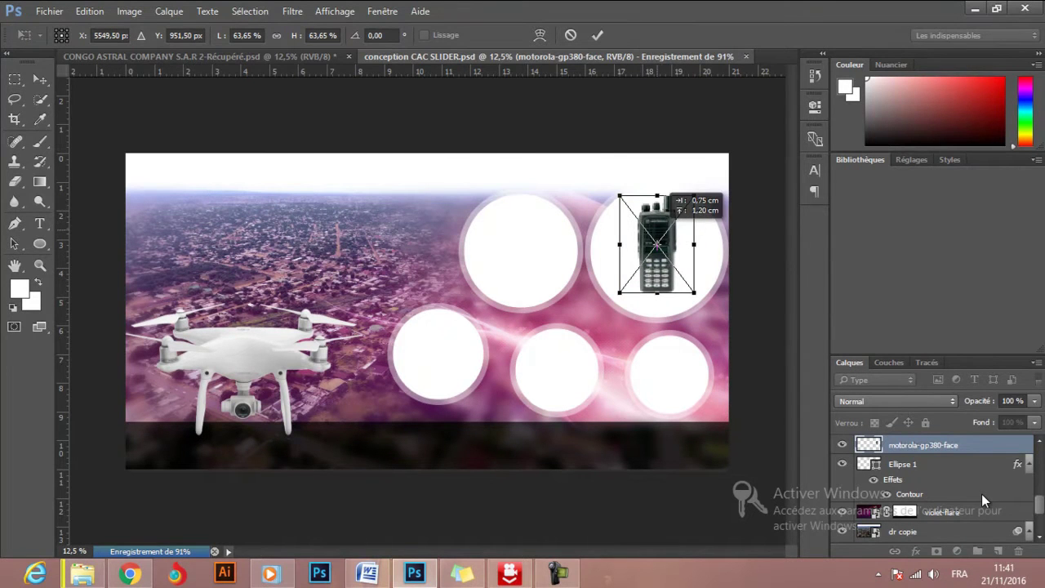
key("Return")
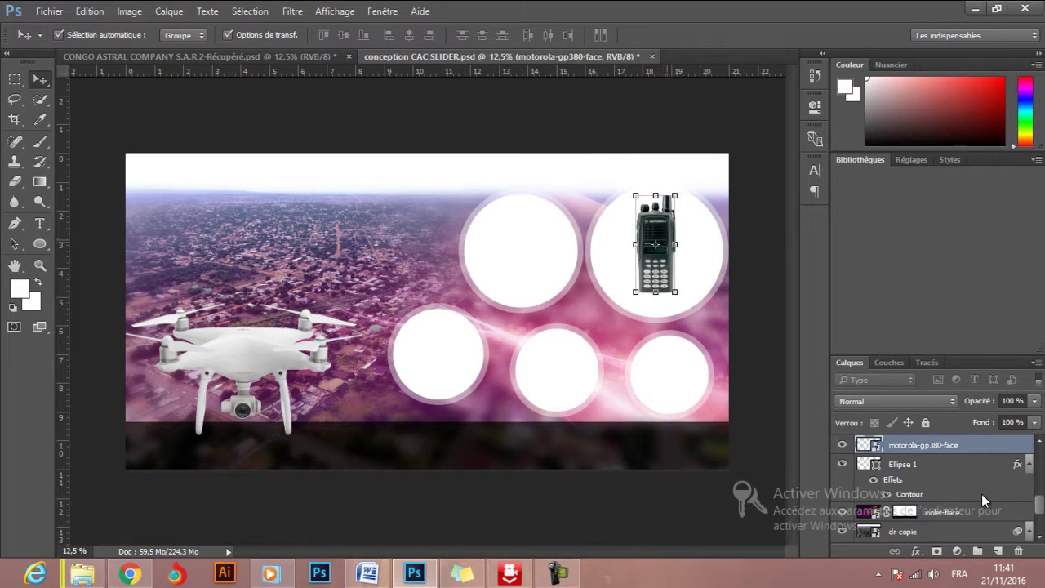
Reselect the radio layer and drag a duplicate copy downward.
key("ctrl+d")
key("ctrl+z")
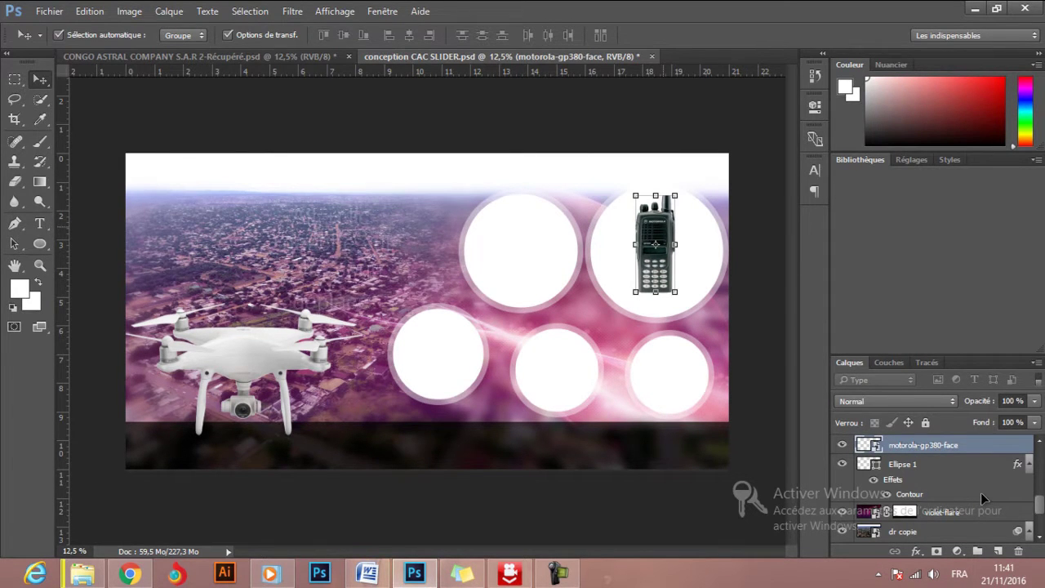
left_click_drag(655, 245, 657, 330)
Rotate the radio copy 180° and place it just below the radio.
key("ctrl+t")
right_click(665, 317)
key("Return")
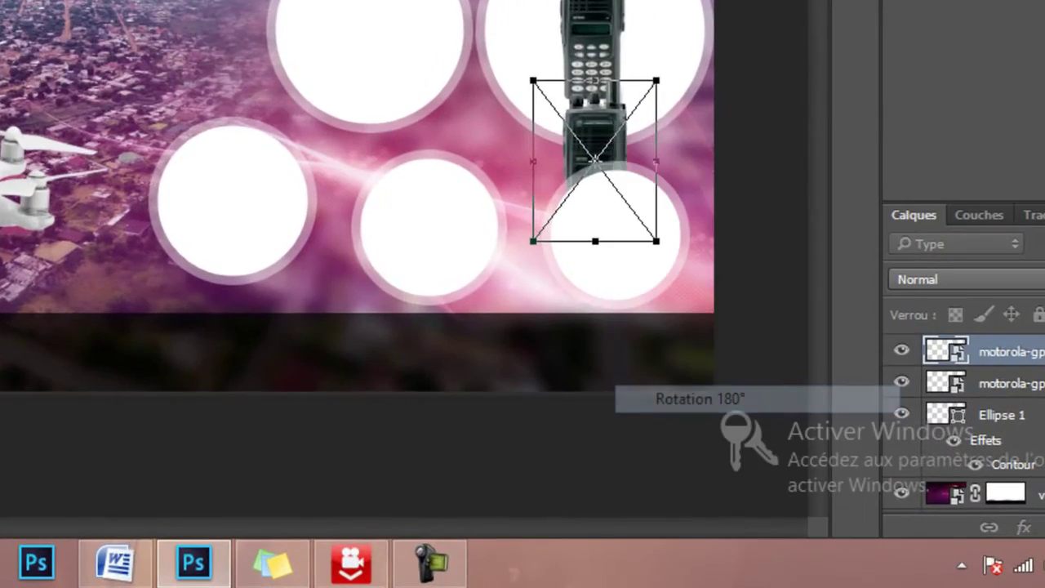
left_click_drag(595, 163, 595, 200)
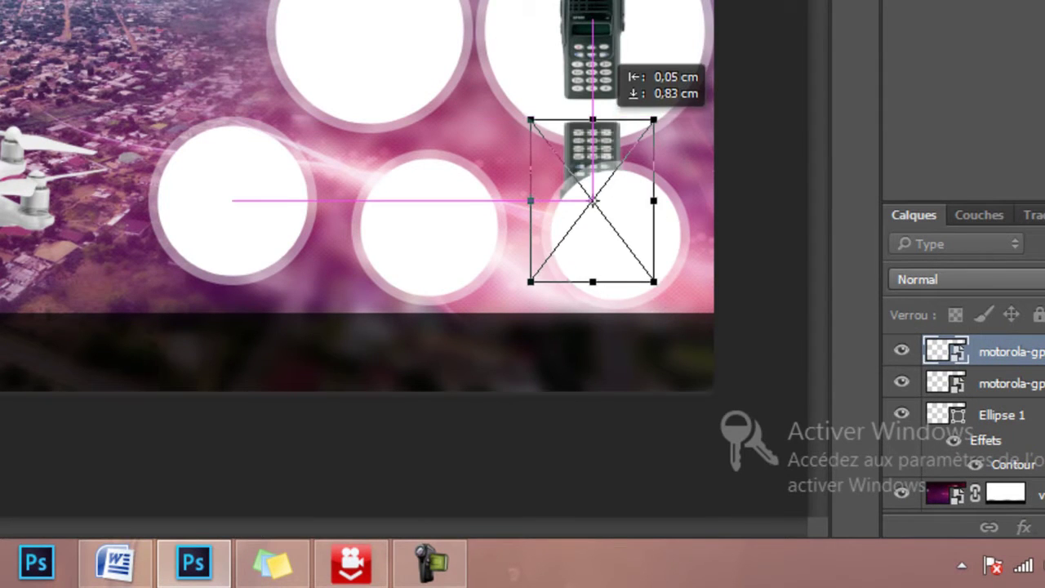
key("Return")
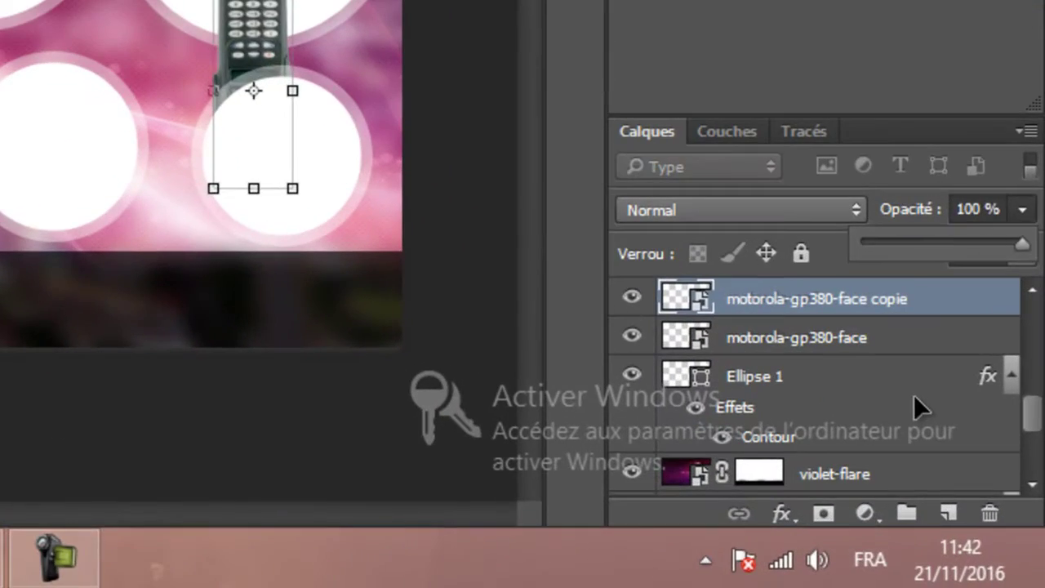
Set the reflection to 56% opacity and add a layer mask to fade it.
key("5")
key("6")
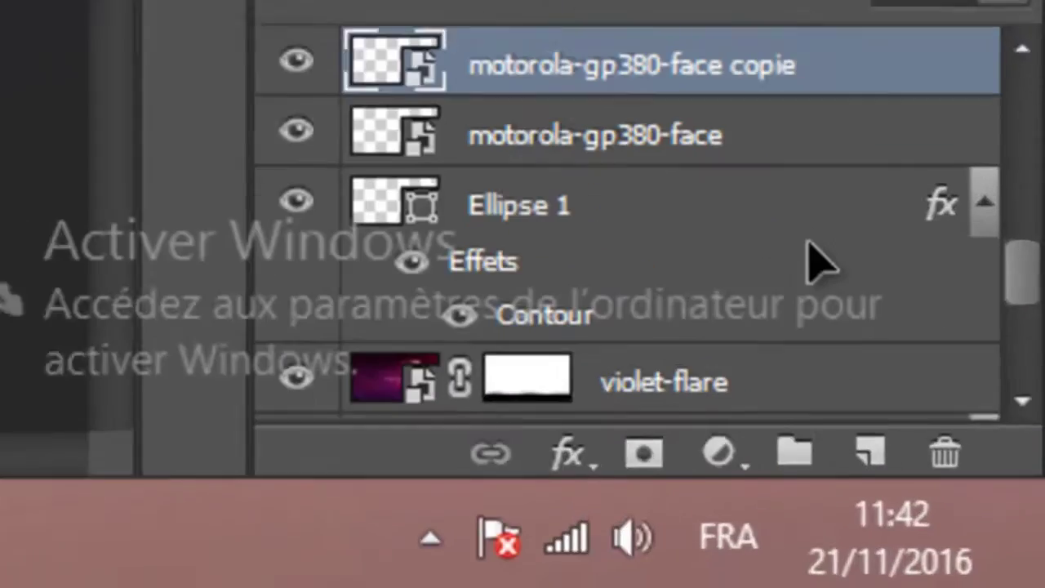
left_click(643, 453)
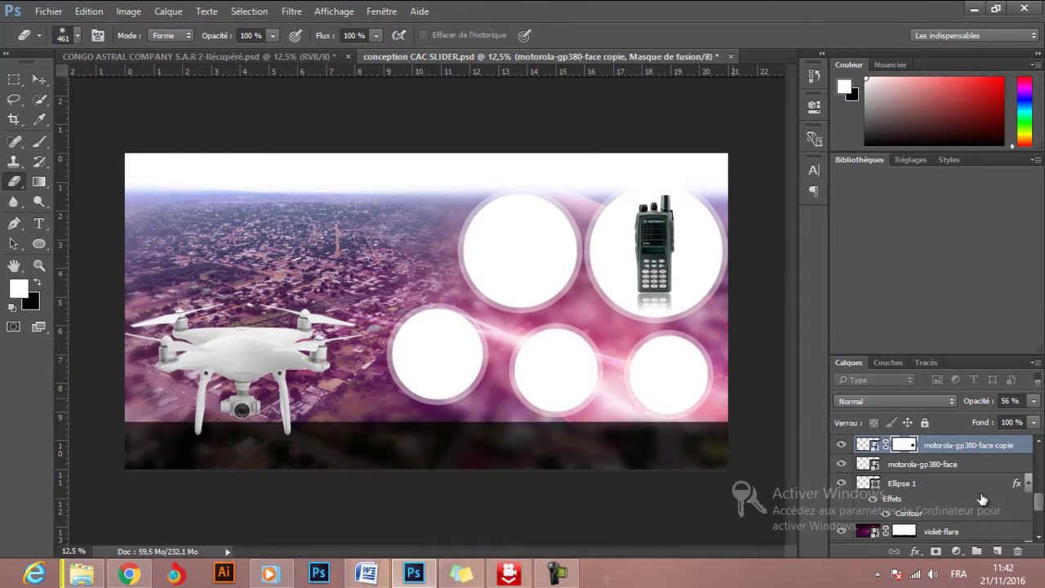
key("r")
key("t")
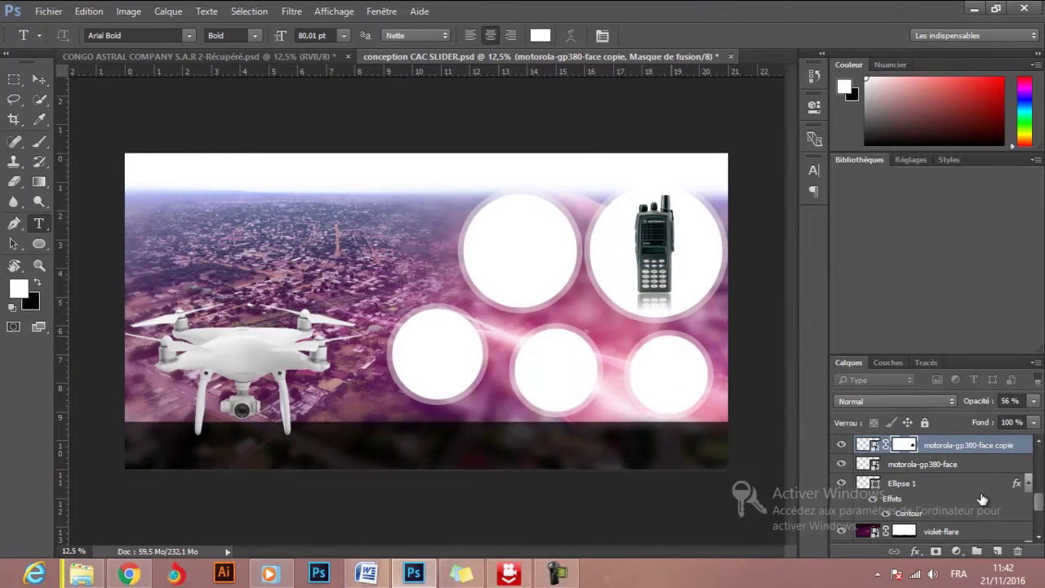
Add black (000000) Motorola text under the radio at 9 pt.
left_click(632, 295)
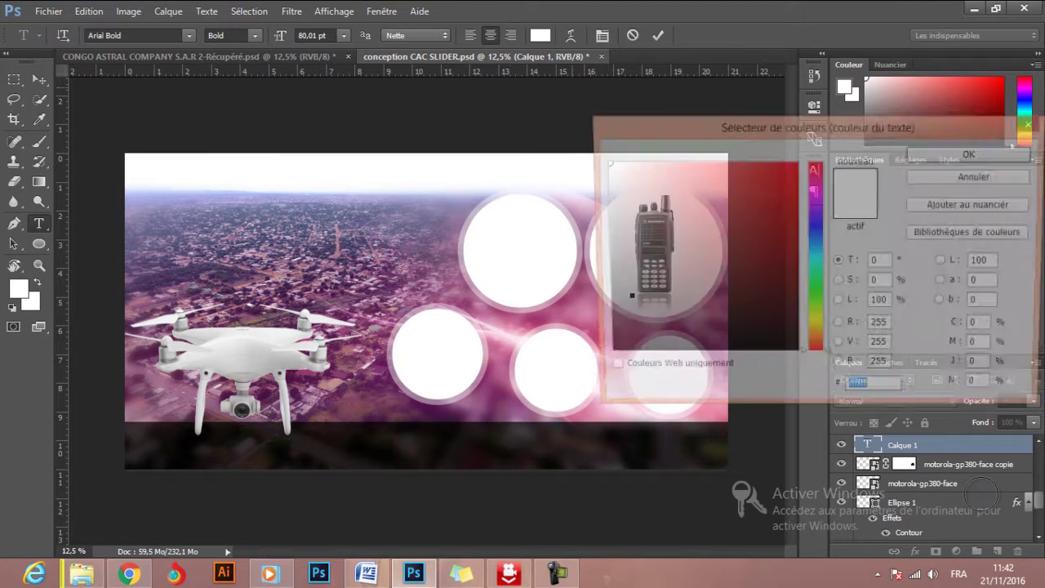
type("000000")
key("Return")
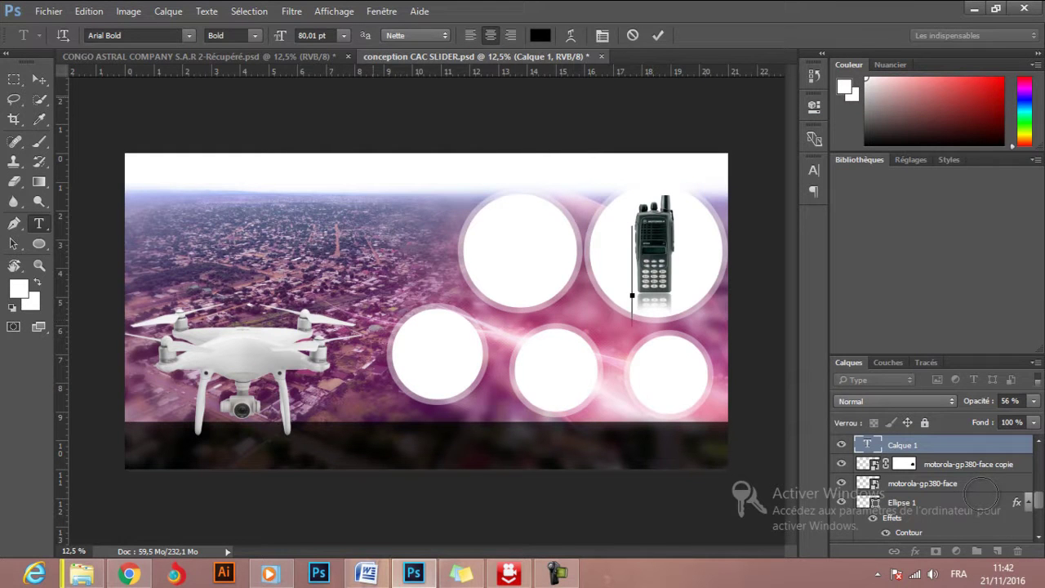
left_click(298, 35)
key("Return")
key("alt+Down")
key("Down")
key("Down")
key("Down")
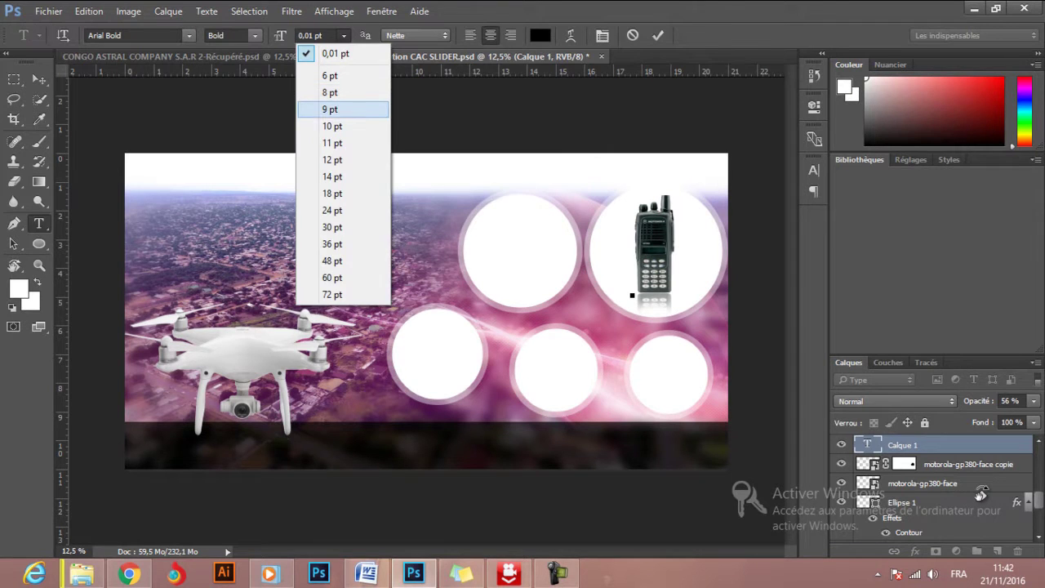
key("Return")
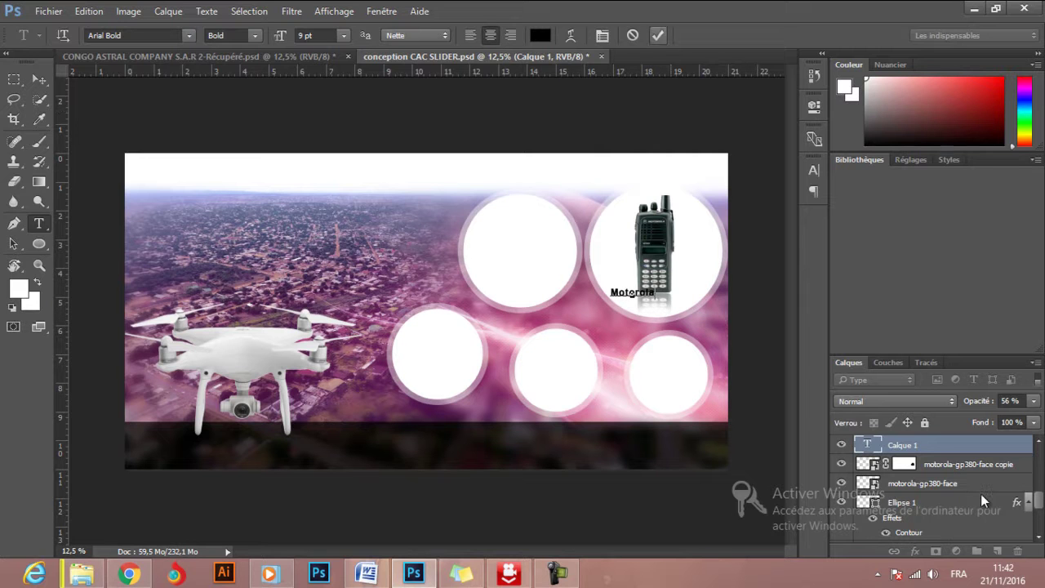
key("ctrl+Return")
Reposition the Motorola text centred just below the radio.
scroll(985, 499, "up", 1)
scroll(984, 499, "up", 1)
scroll(982, 498, "up", 1)
scroll(981, 498, "up", 1)
scroll(982, 498, "up", 1)
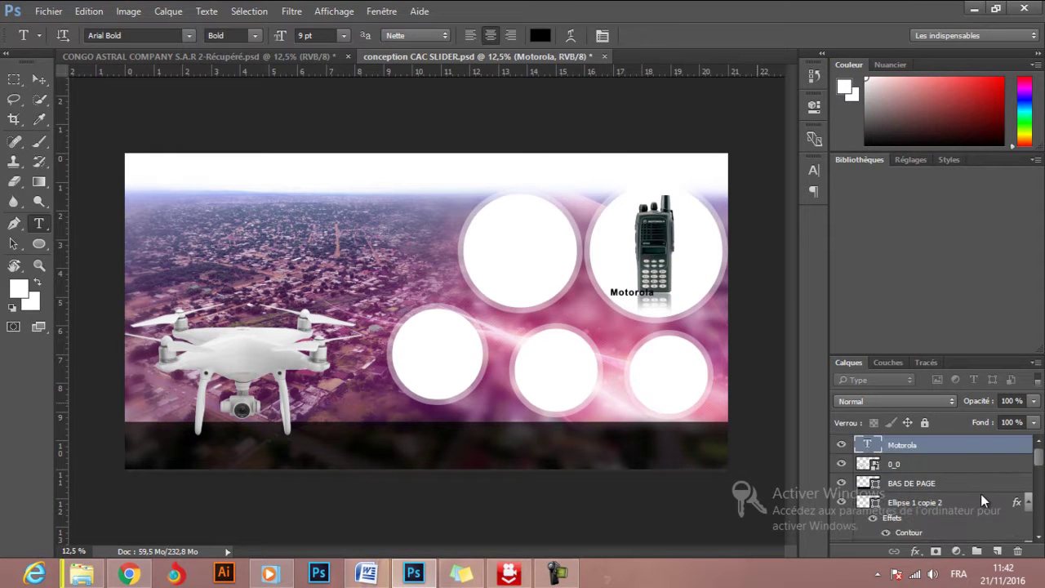
key("v")
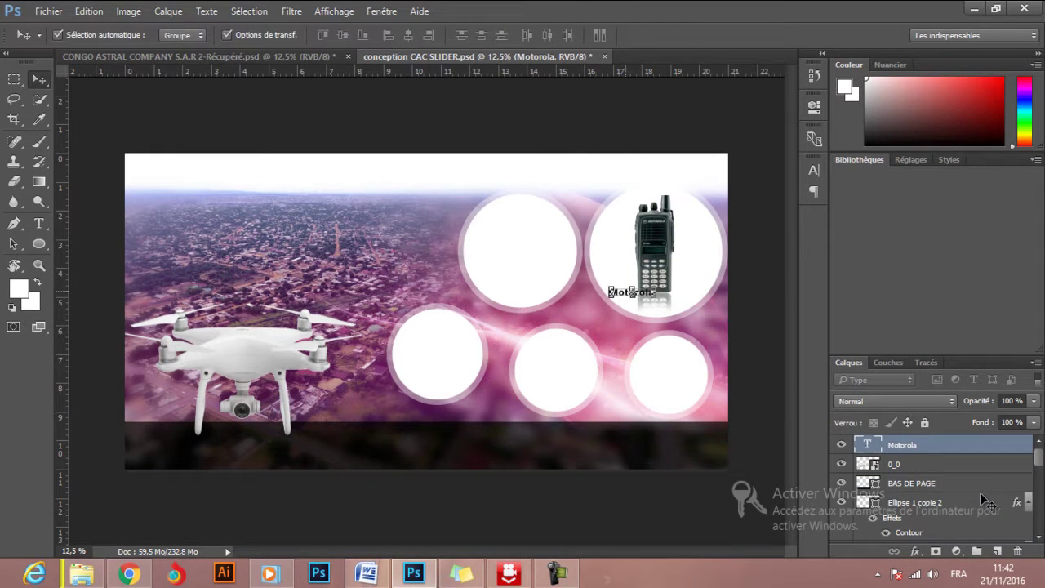
key("ctrl+t")
key("shift+Right")
key("shift+Right")
key("shift+Right")
key("shift+Down")
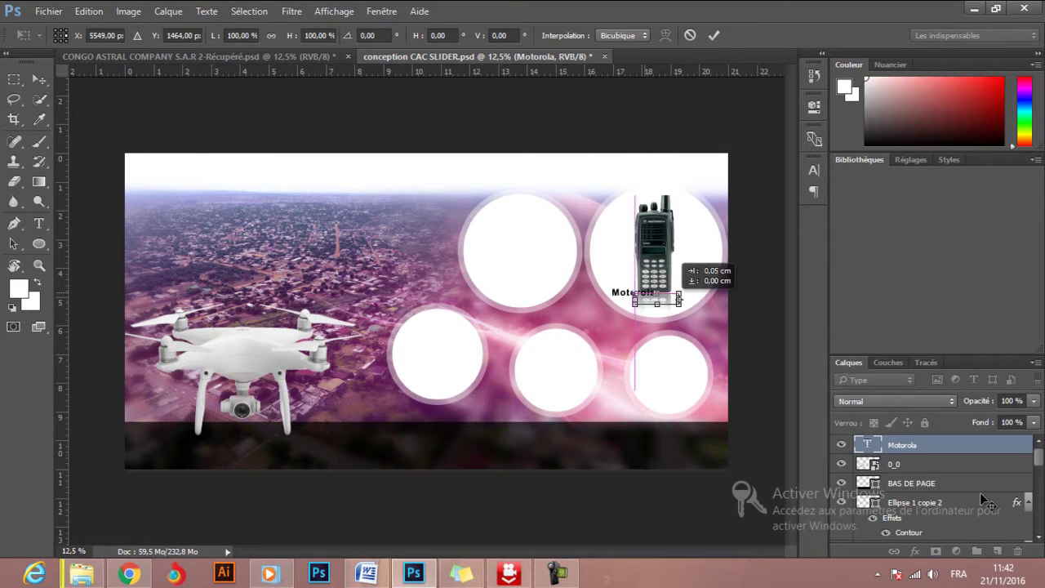
key("Down")
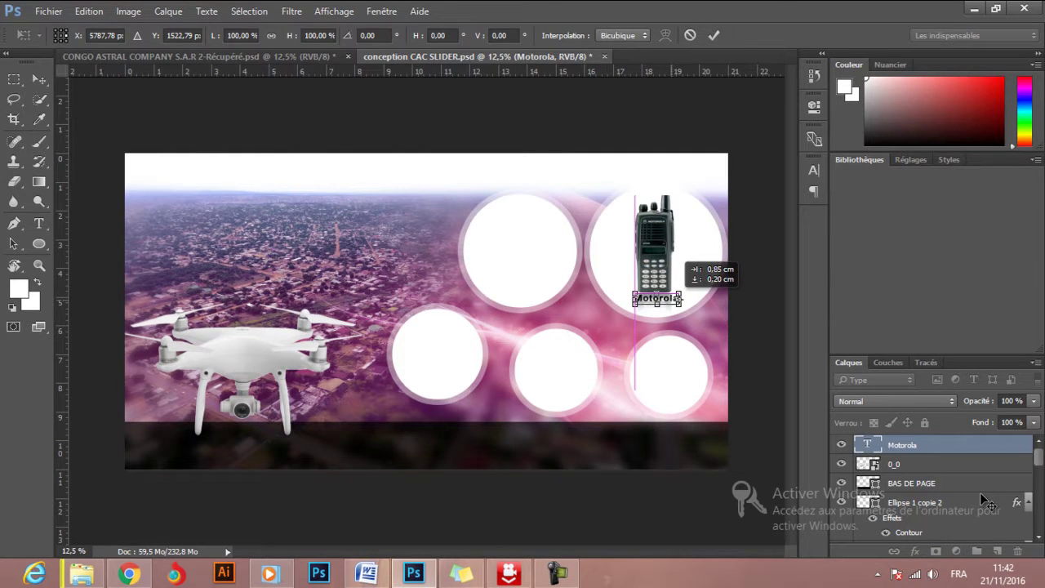
key("Return")
Enlarge the Motorola text to 11 pt and deselect all layers.
key("t")
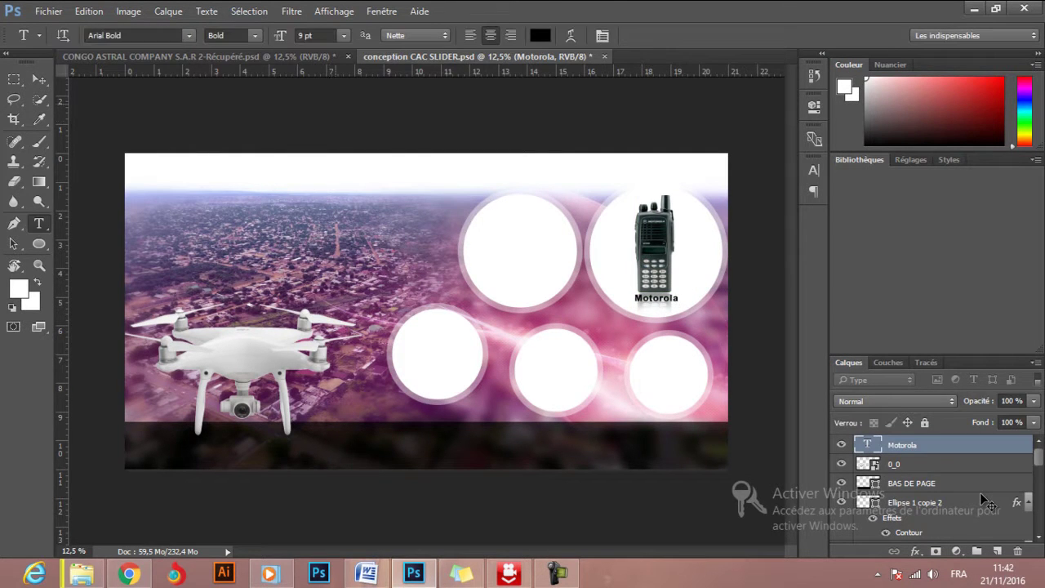
left_click(344, 35)
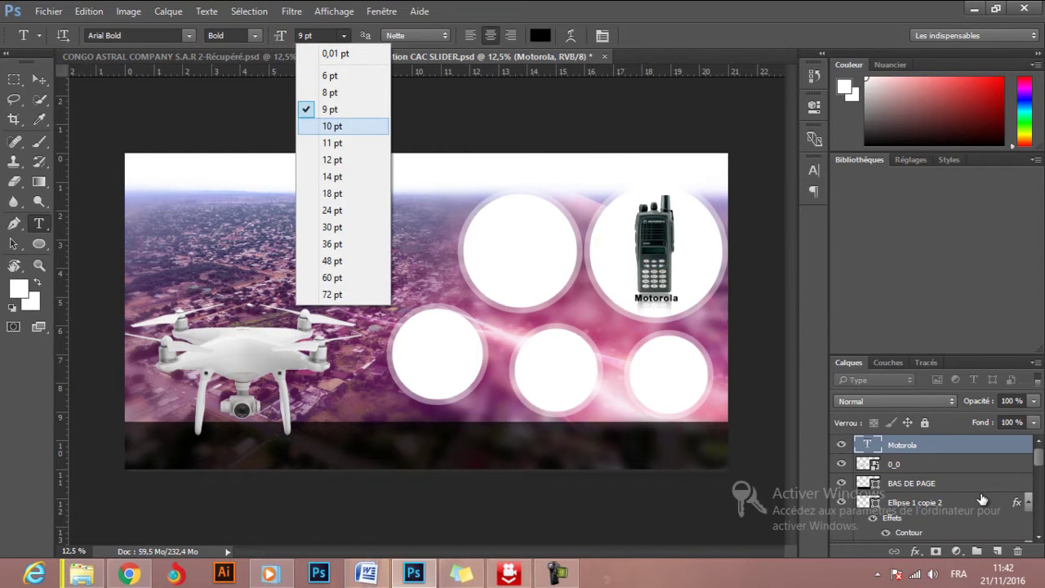
key("Return")
key("alt+Down")
key("Down")
key("Down")
key("Down")
key("Return")
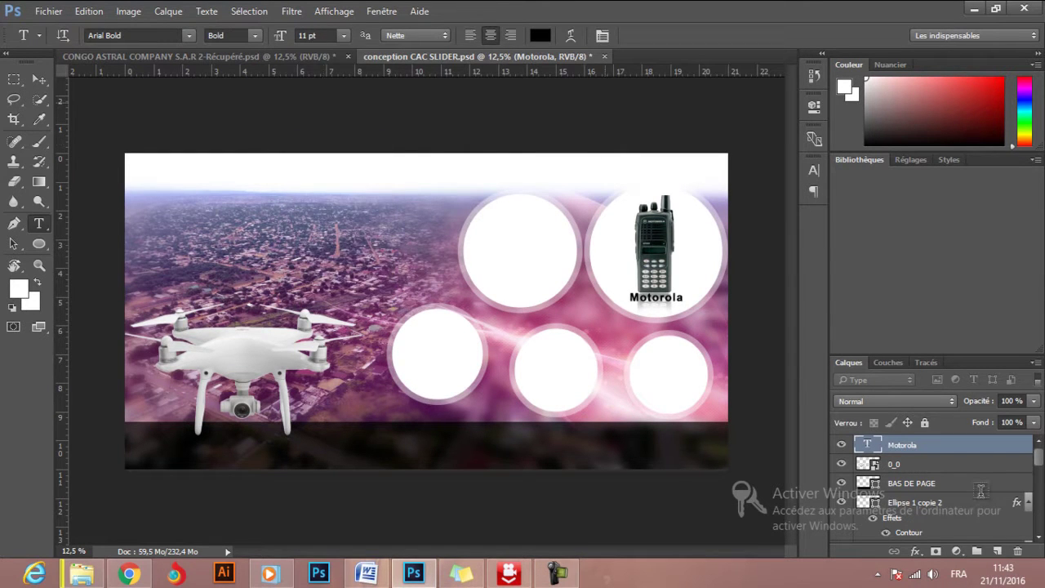
key("v")
key("Down")
key("Down")
key("Down")
key("Down")
key("ctrl+d")
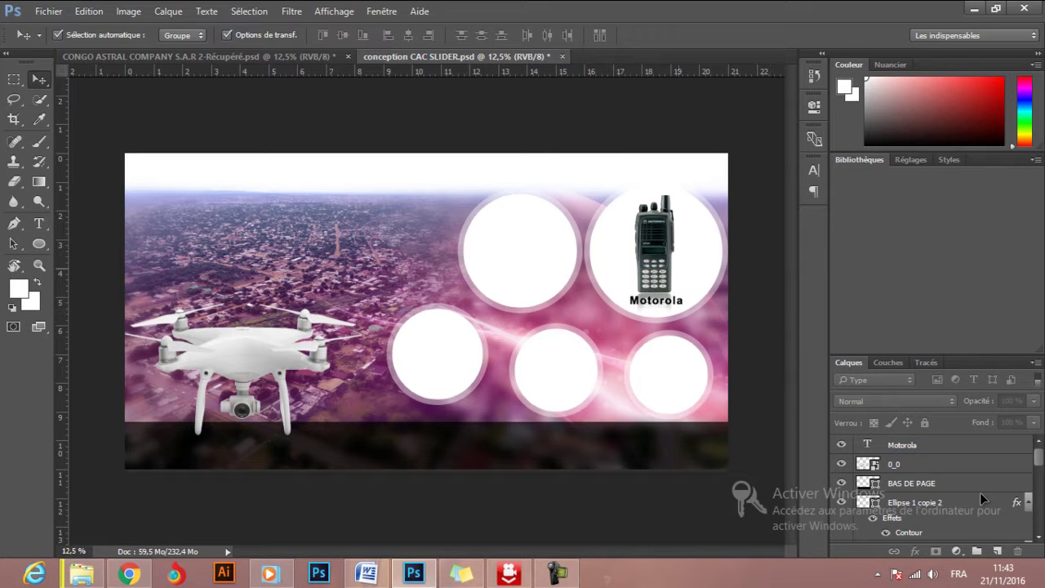
Select the radio, circle, reflection and Motorola text layers together.
key("alt+bracketleft")
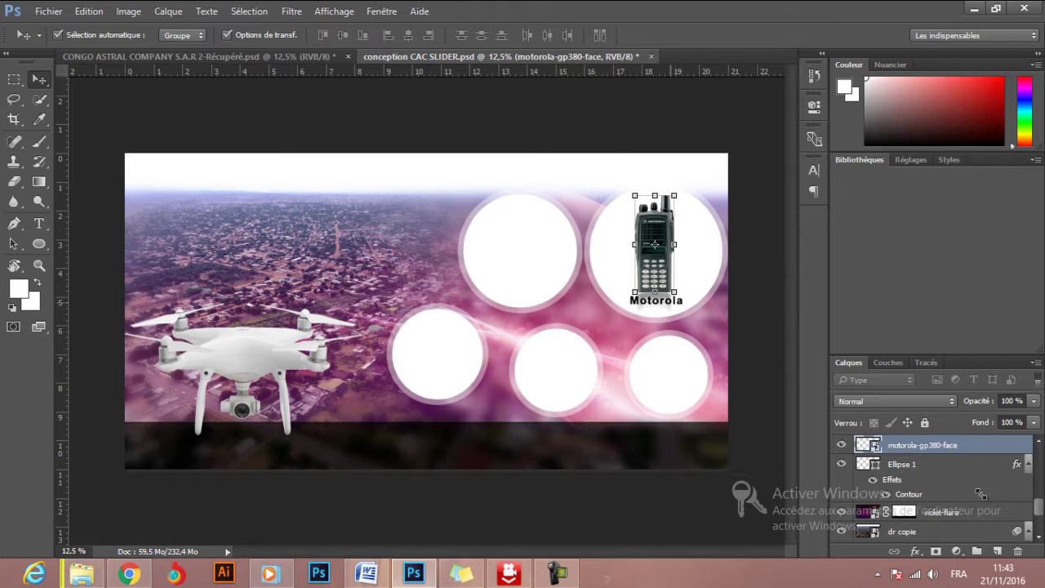
key("alt+bracketleft")
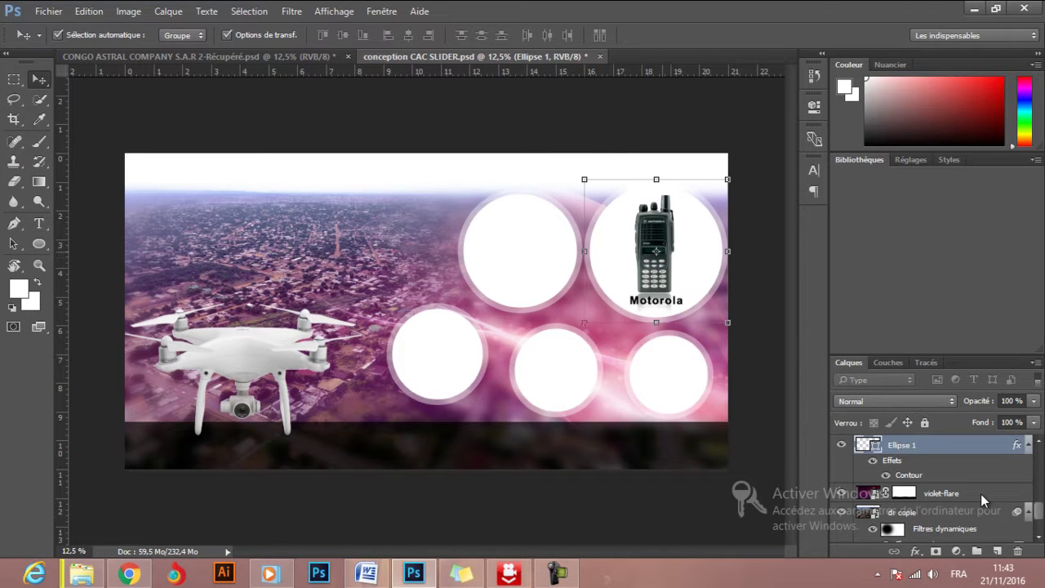
key("alt+bracketright")
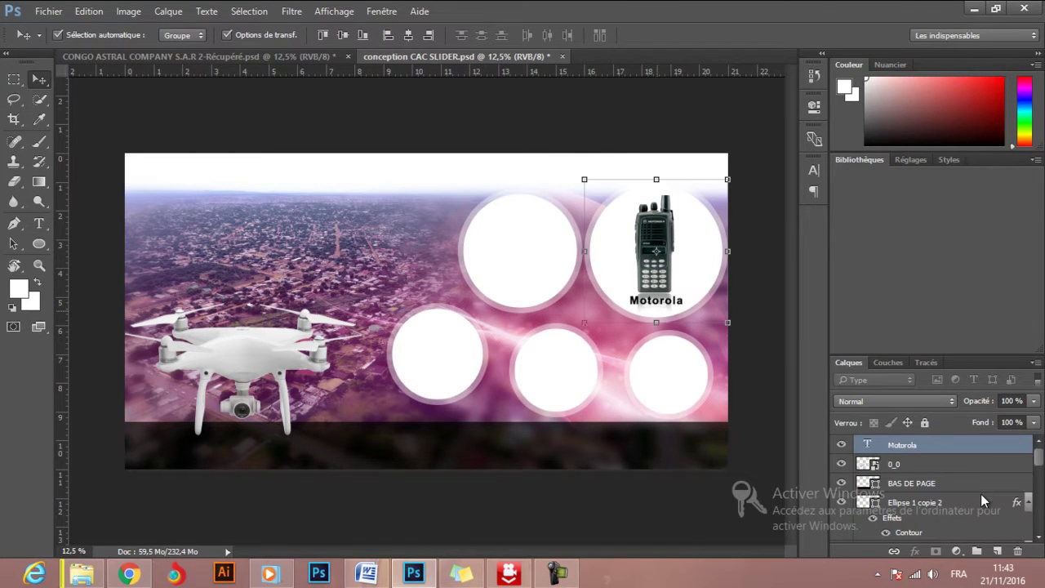
key("ctrl+z")
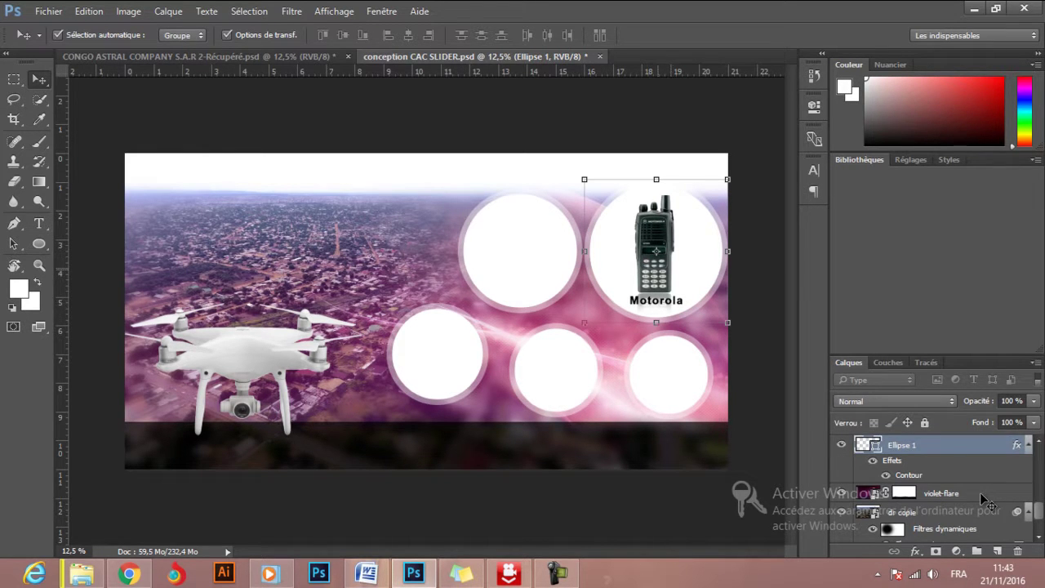
key("alt+bracketright")
key("alt+shift+bracketleft")
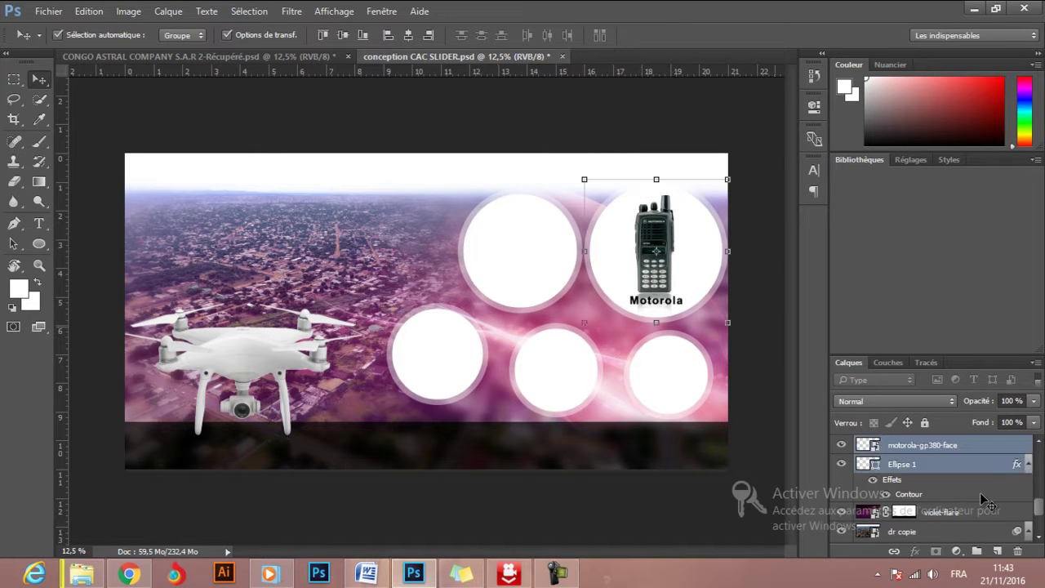
left_click_drag(985, 499, 981, 494)
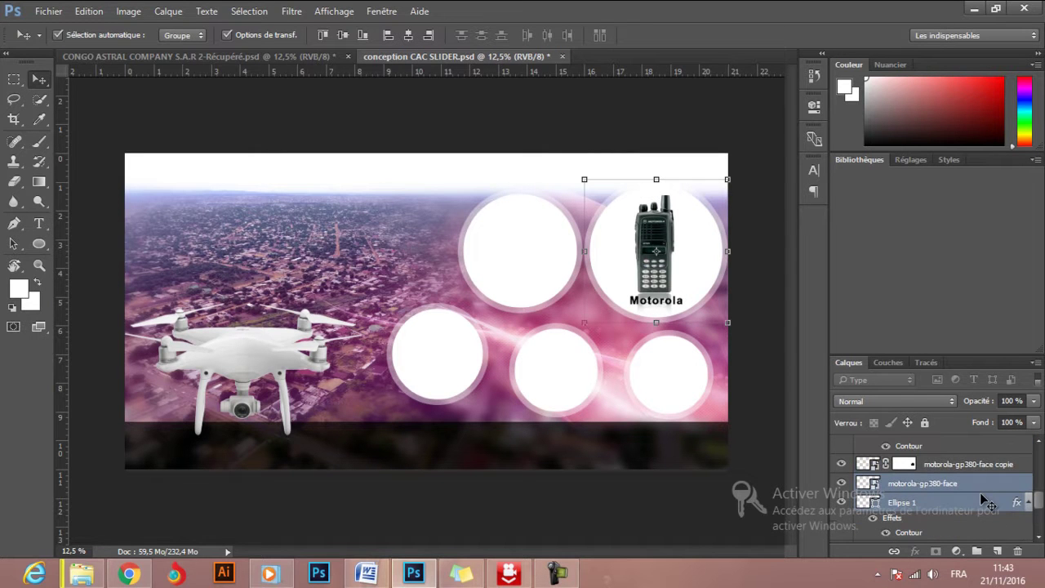
key("alt+shift+bracketright")
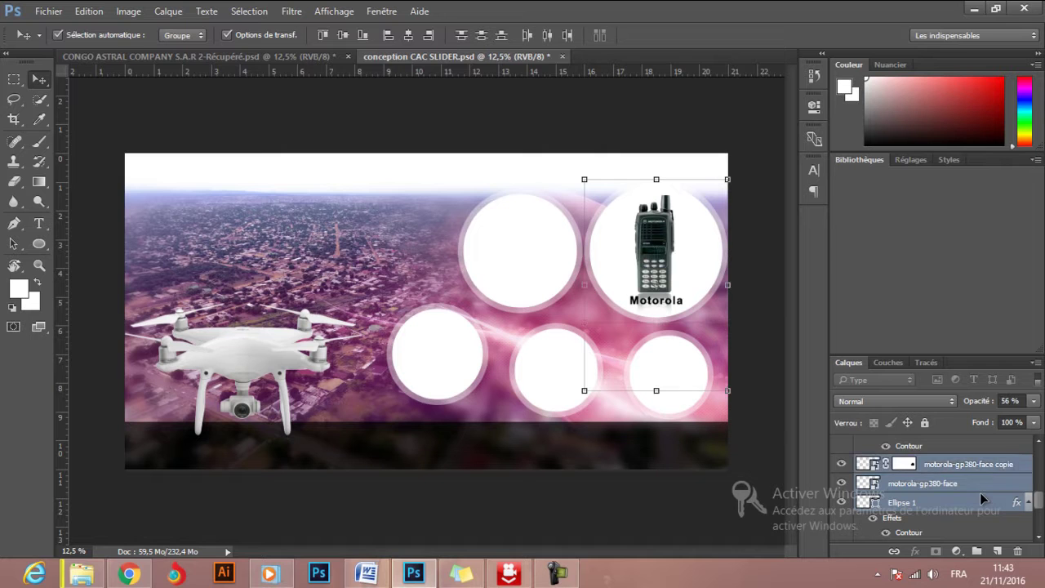
scroll(982, 499, "up", 3)
scroll(981, 498, "up", 3)
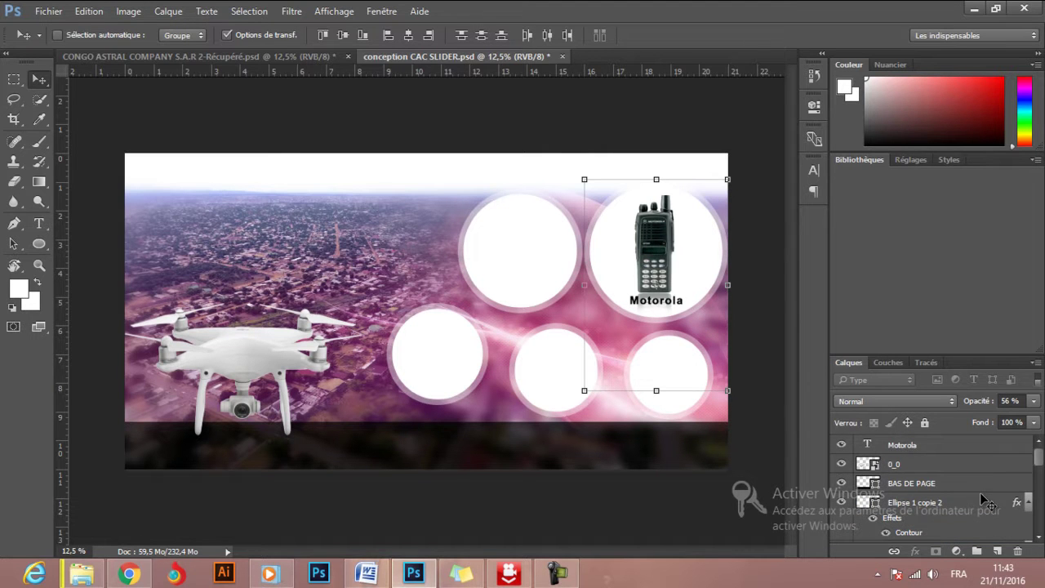
key("alt+period")
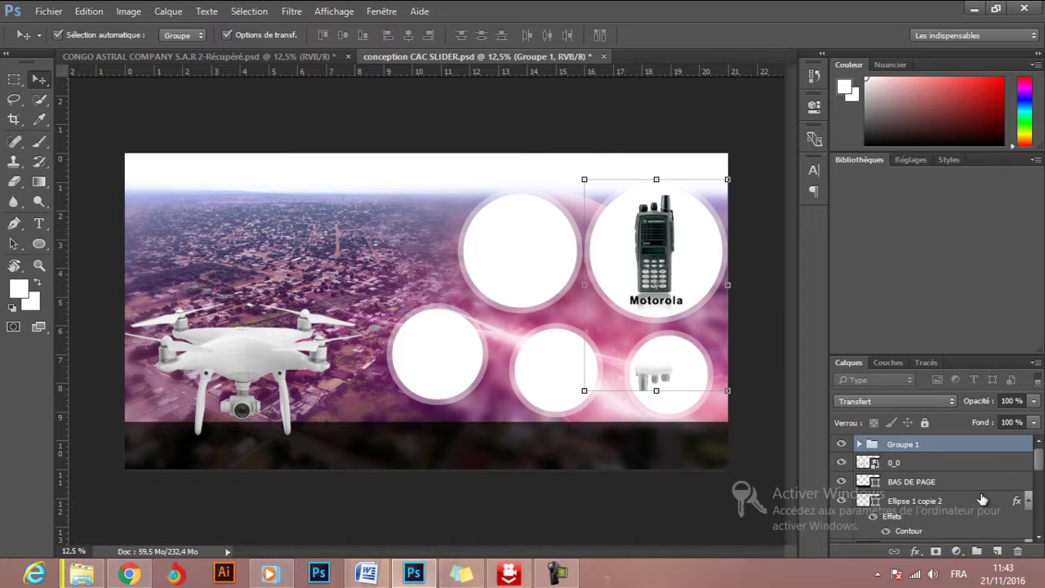
Expand Groupe 1 and erase the stray fragment on the radio's mask.
key("ctrl+alt+z")
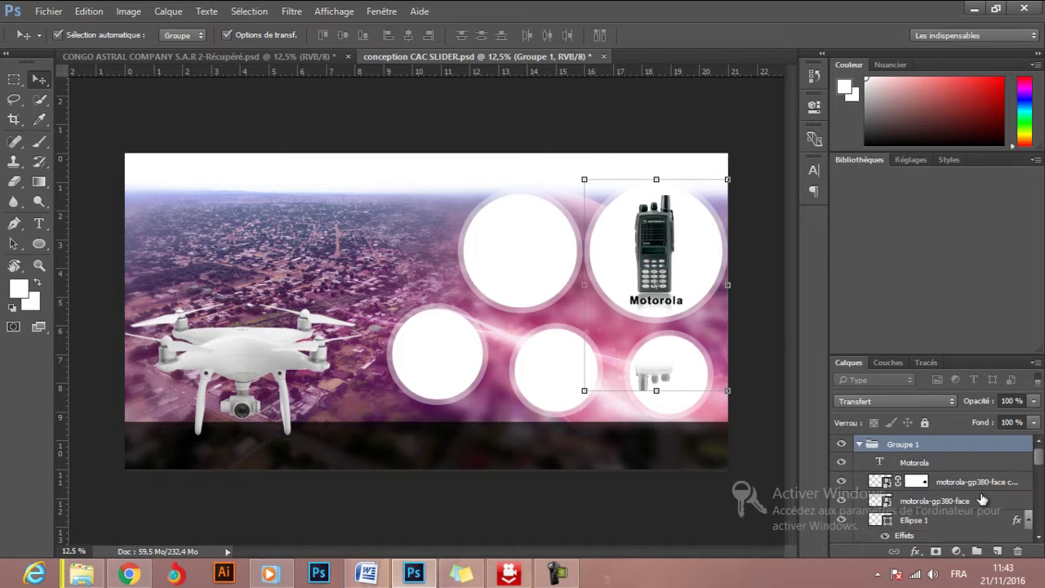
key("ctrl+alt+z")
key("e")
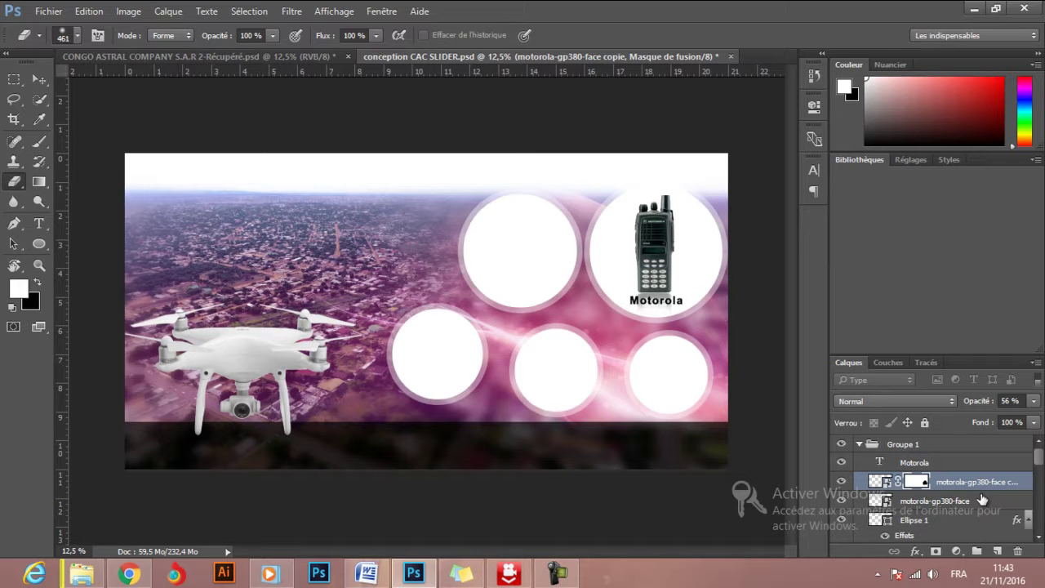
Rename Groupe 1 to morola.
key("ctrl+alt+z")
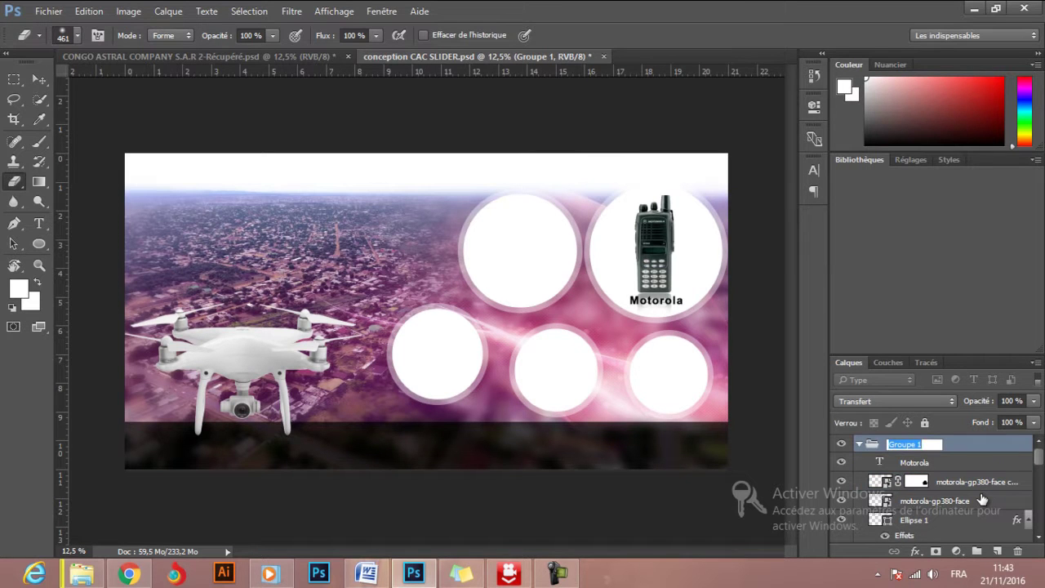
left_click(914, 444)
type("morola")
key("Return")
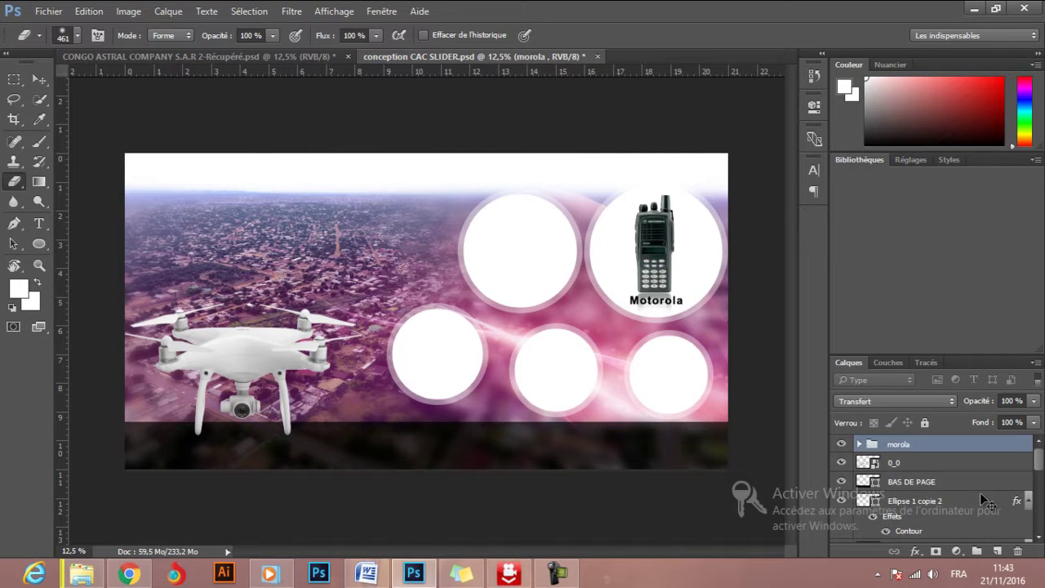
Shift the top-left white circle slightly left, leaving the Motorola group top right.
key("v")
left_click_drag(655, 244, 551, 245)
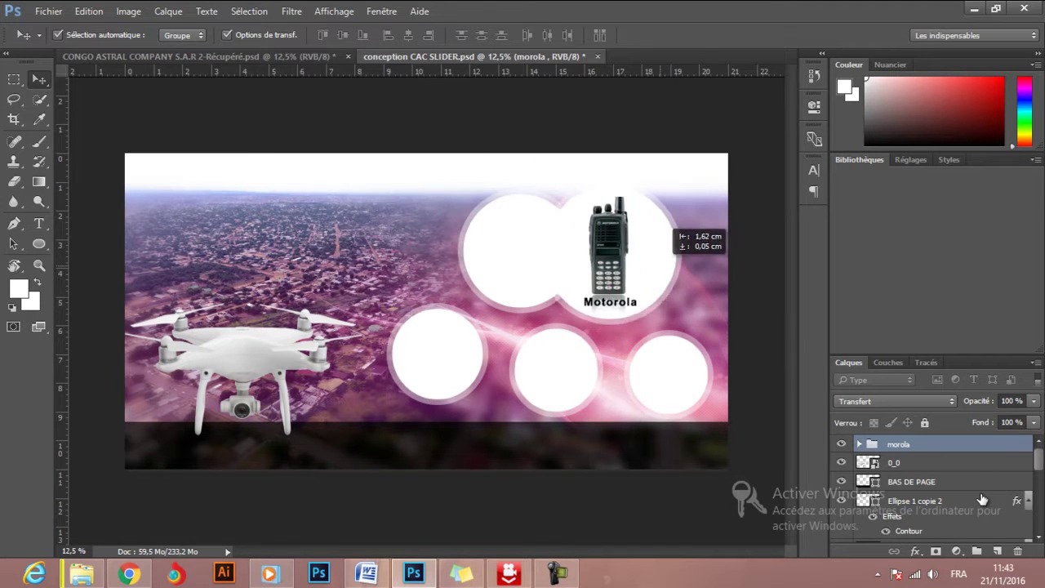
left_click_drag(551, 245, 655, 250)
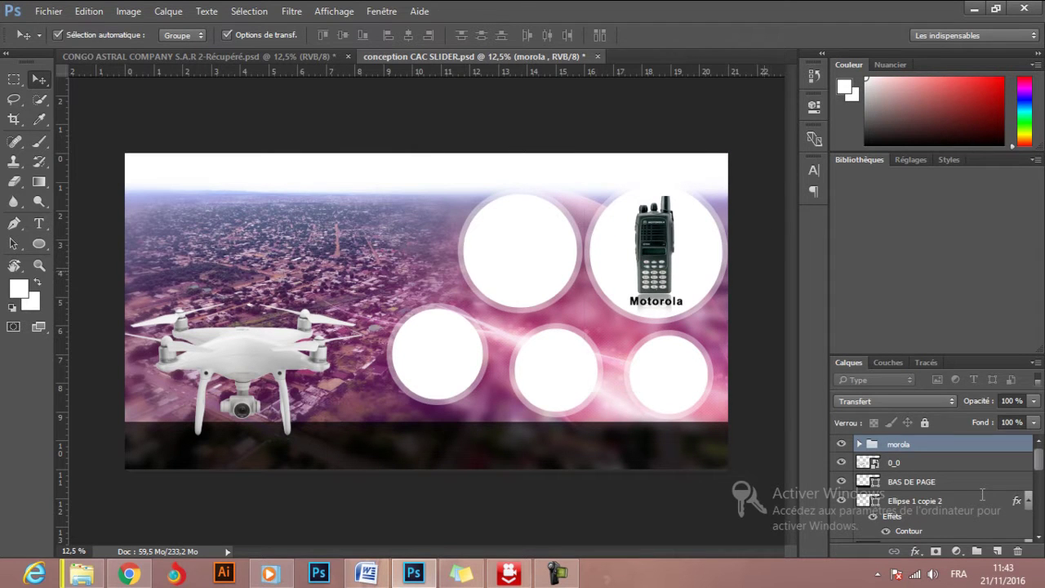
left_click_drag(523, 245, 512, 244)
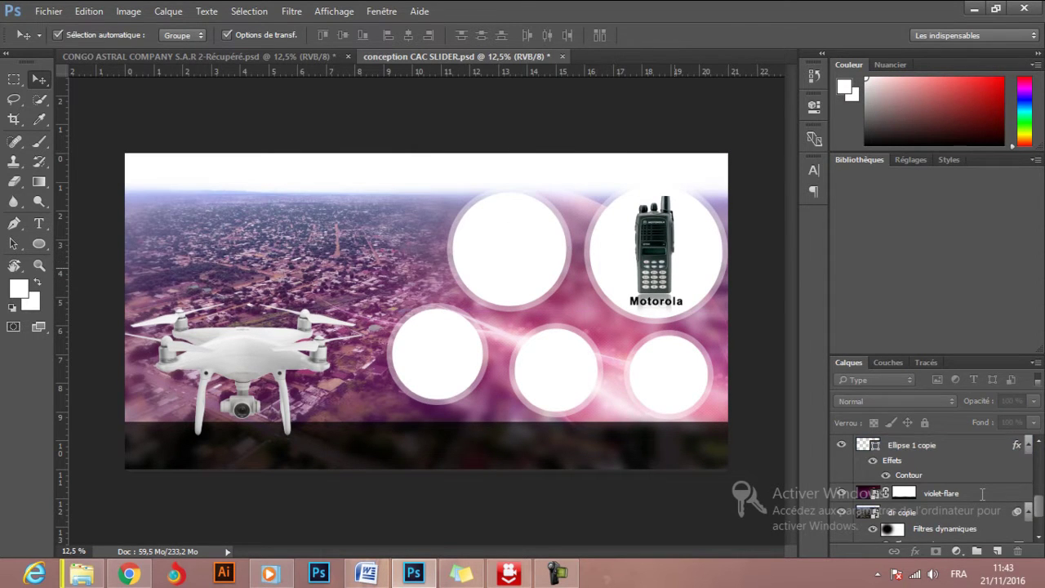
Nudge the morola group left, then select the top-left circle's layer.
left_click(655, 245)
key("Left")
key("shift+Left")
key("shift+Left")
key("shift+Left")
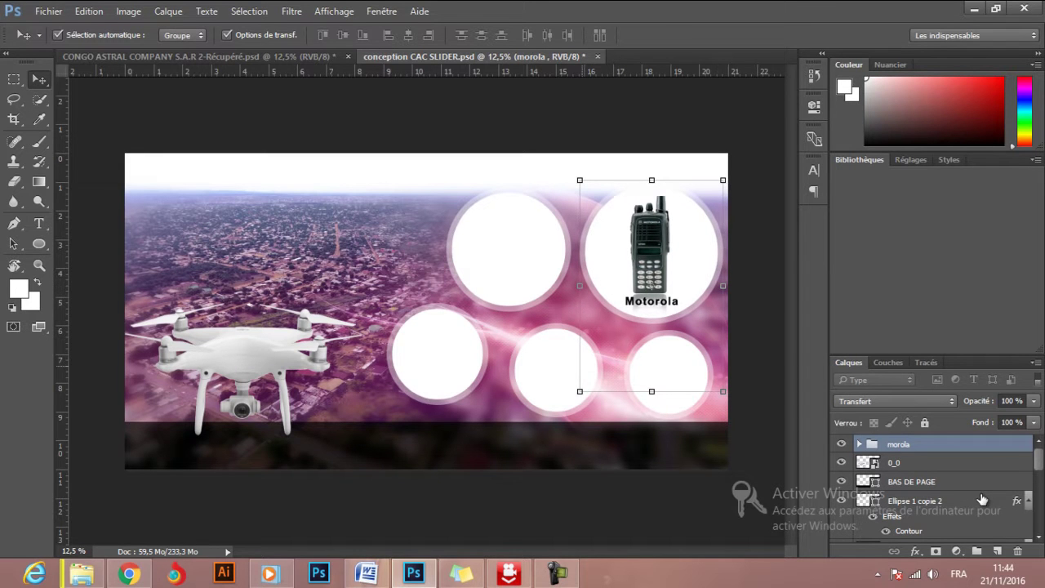
left_click(981, 499)
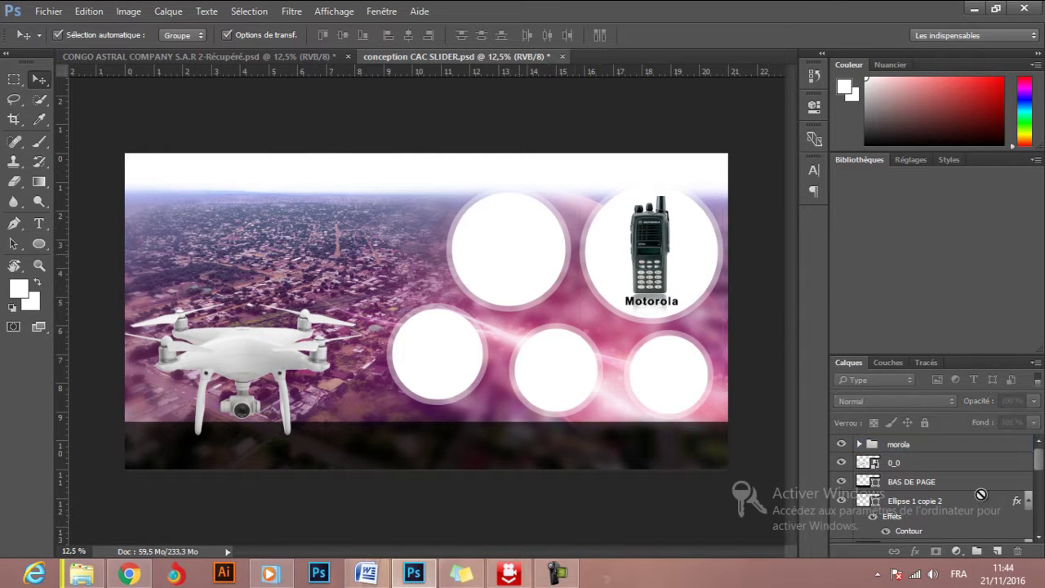
left_click(980, 494)
Compare with the CONGO ASTRAL COMPANY reference banner, then return to conception CAC SLIDER.
key("ctrl+Tab")
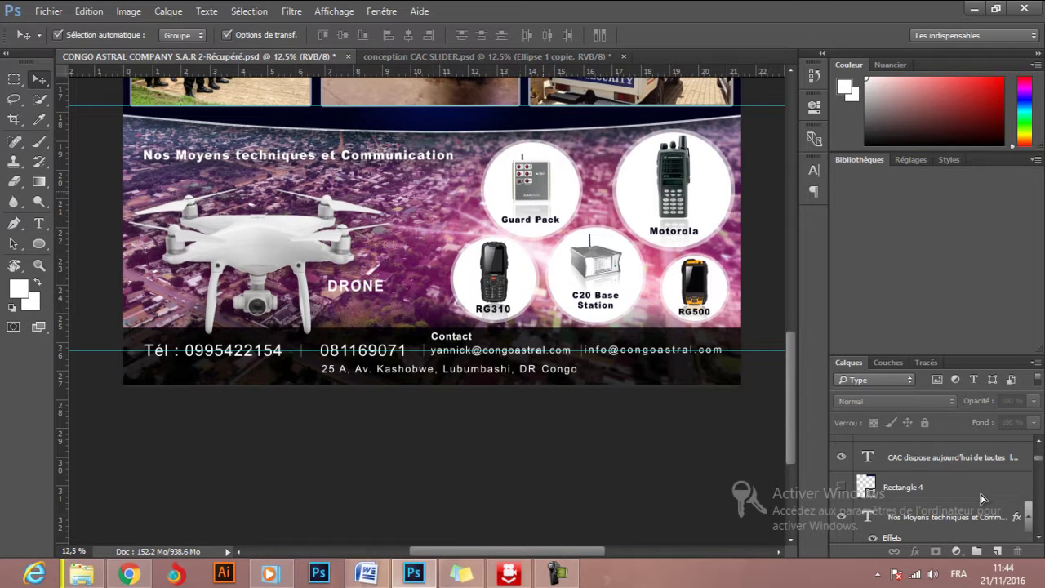
key("ctrl+Tab")
key("alt+f")
key("Down")
key("Down")
key("Down")
key("Down")
key("Down")
key("Down")
Start Place Embedded and browse the jpg folder for the c20 image.
key("Up")
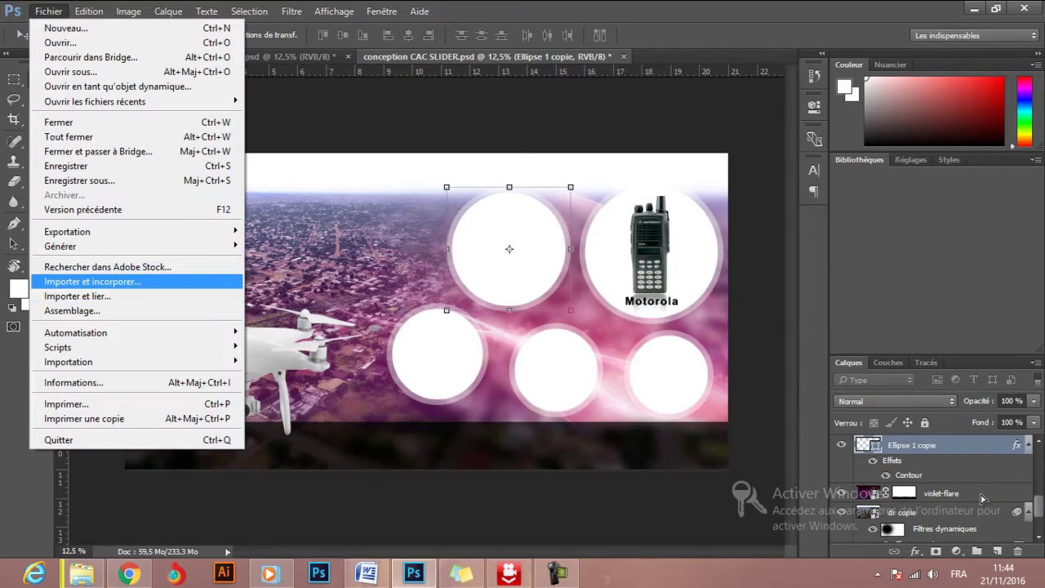
key("Return")
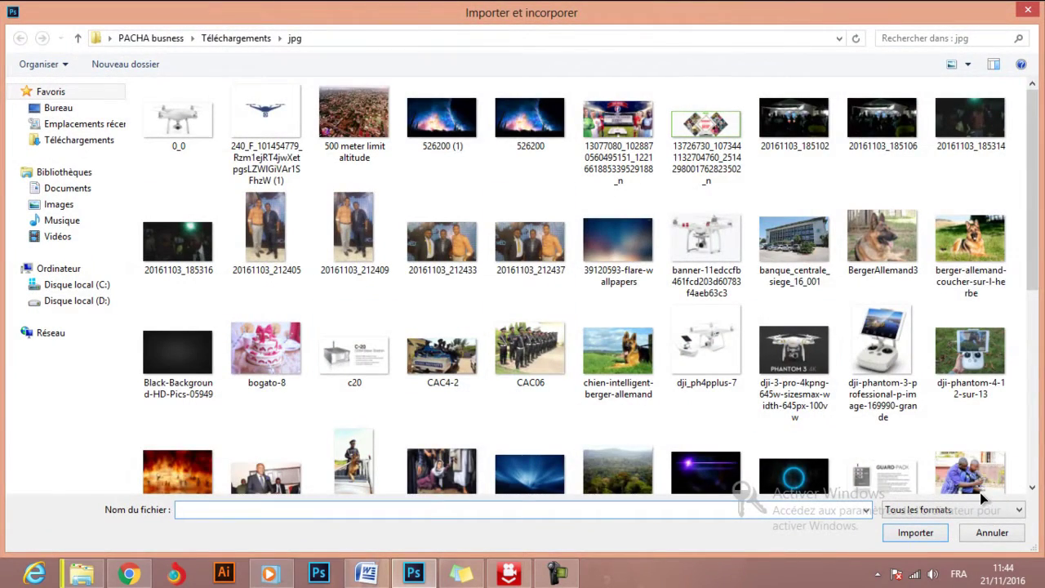
scroll(983, 490, "down", 3)
scroll(983, 489, "down", 3)
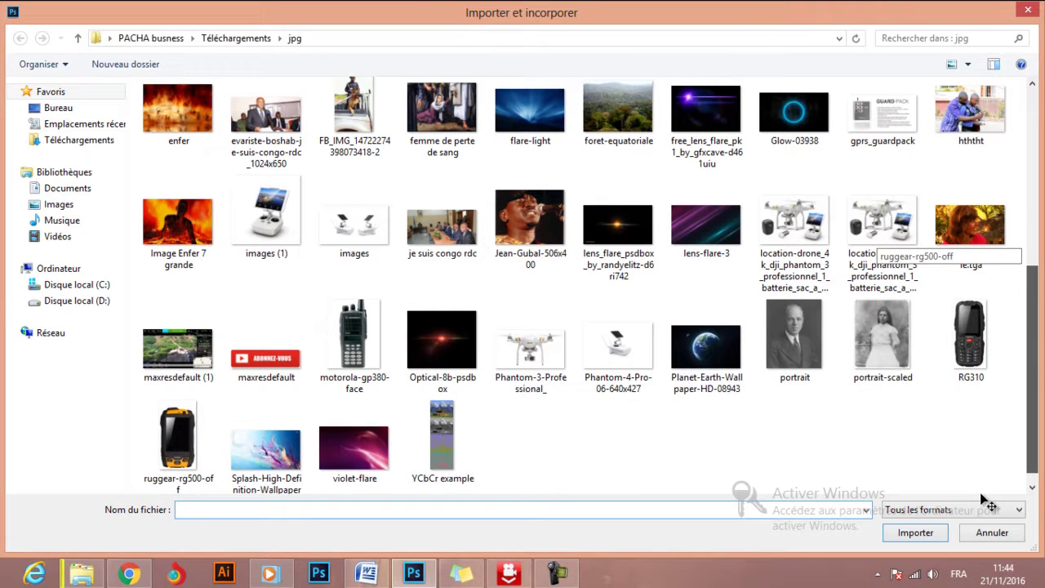
key("Up")
key("Up")
key("Up")
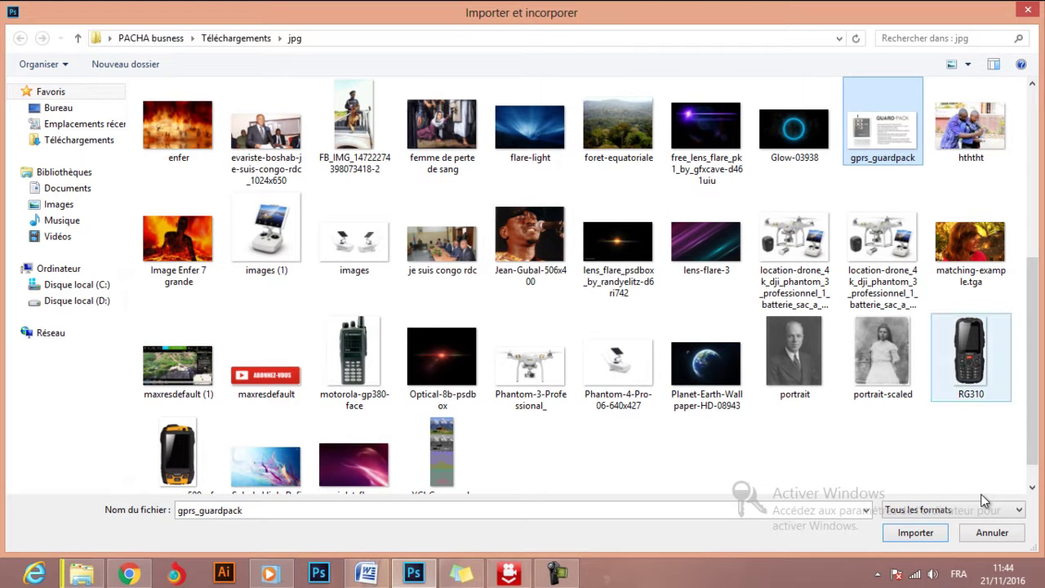
scroll(984, 489, "up", 1)
scroll(983, 501, "up", 1)
scroll(984, 500, "up", 1)
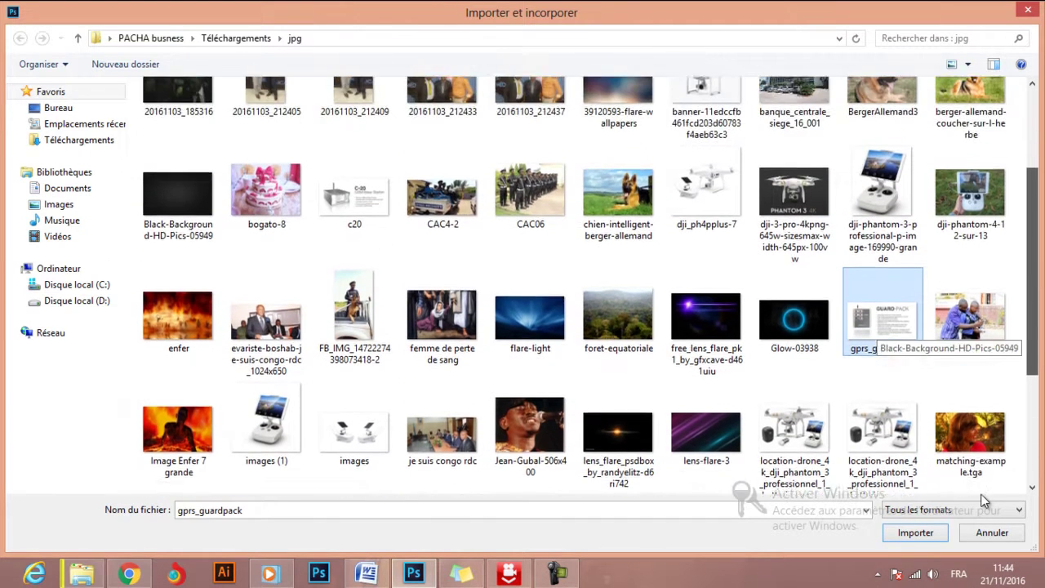
scroll(983, 501, "up", 1)
scroll(983, 500, "up", 1)
Embed c20 and drag it over the banner's top-left circle.
key("c")
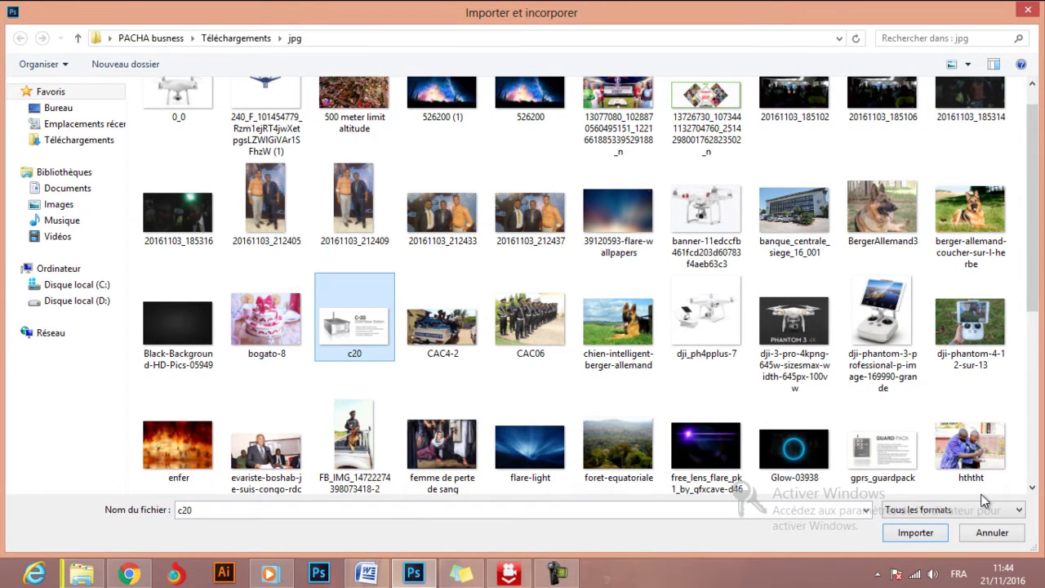
key("Return")
left_click_drag(462, 274, 593, 208)
key("Return")
Nudge the c20 image left and marquee-select the device down to the image's bottom edge.
key("shift+Left")
key("shift+Left")
key("shift+Left")
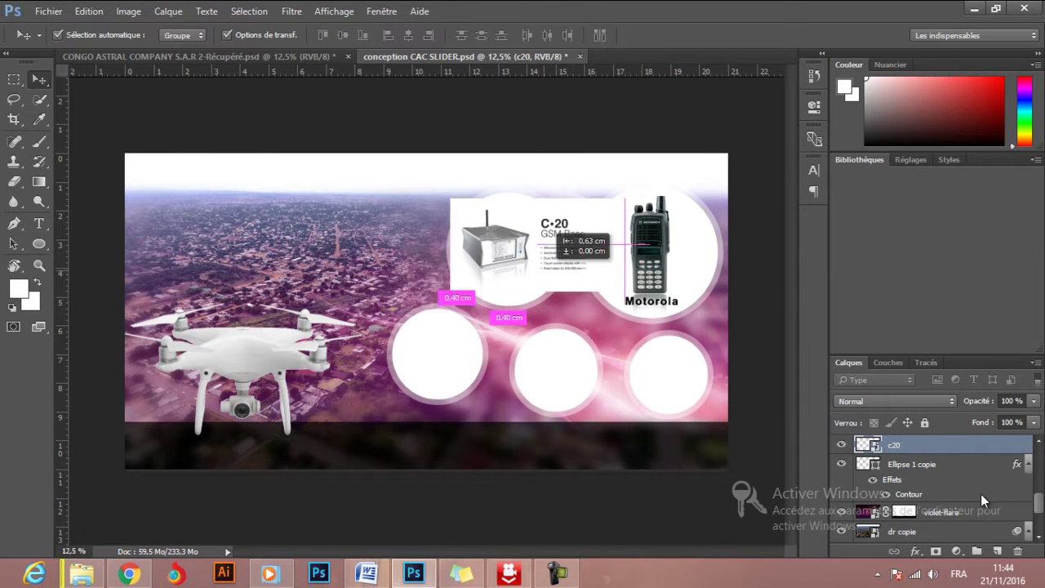
key("shift+Left")
key("shift+Left")
key("shift+Left")
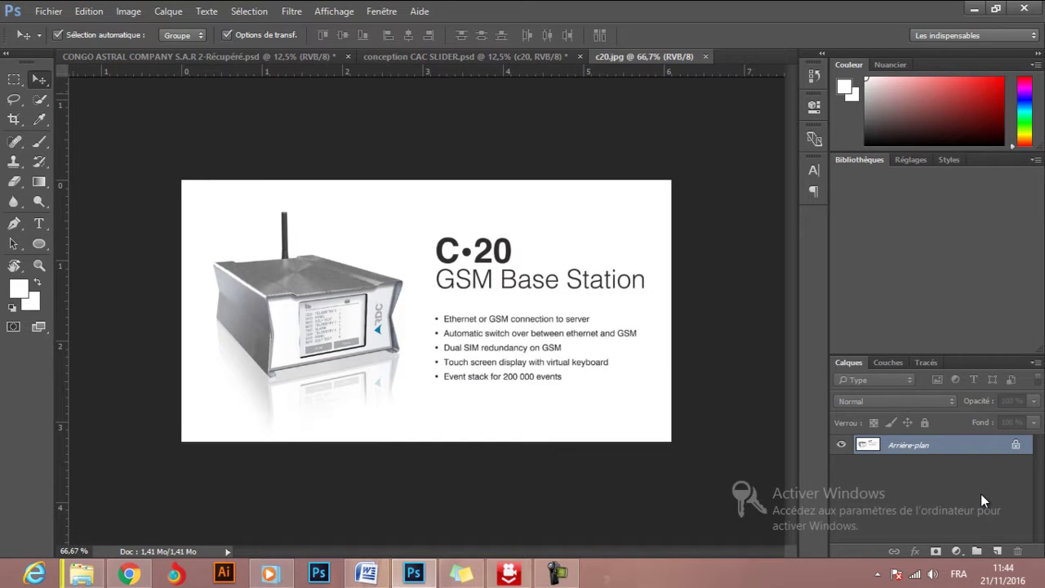
key("m")
left_click_drag(195, 188, 418, 433)
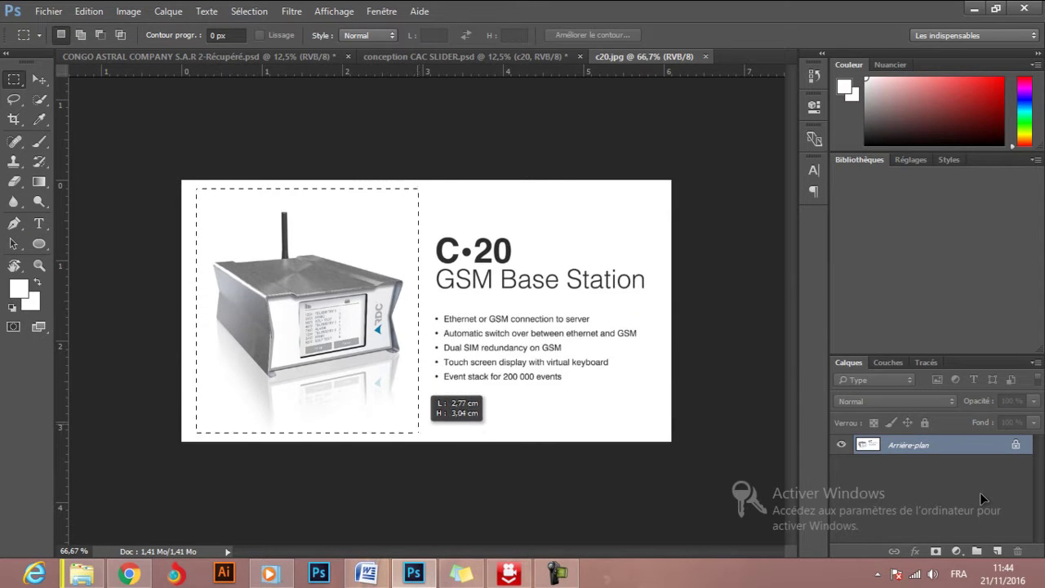
left_click_drag(418, 433, 419, 441)
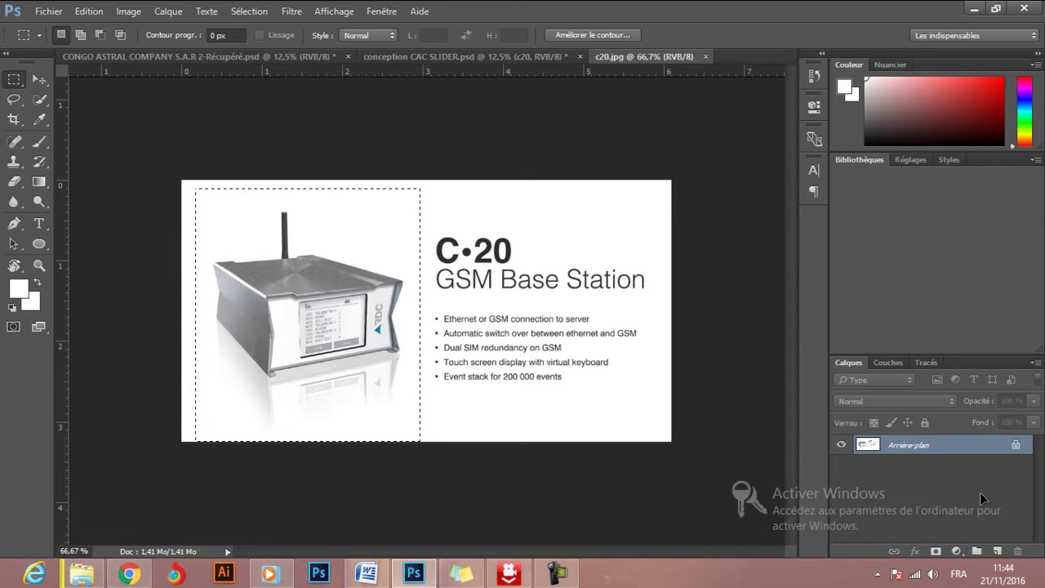
Duplicate the background layer, then cancel a fill on the original background.
left_click_drag(905, 445, 997, 551)
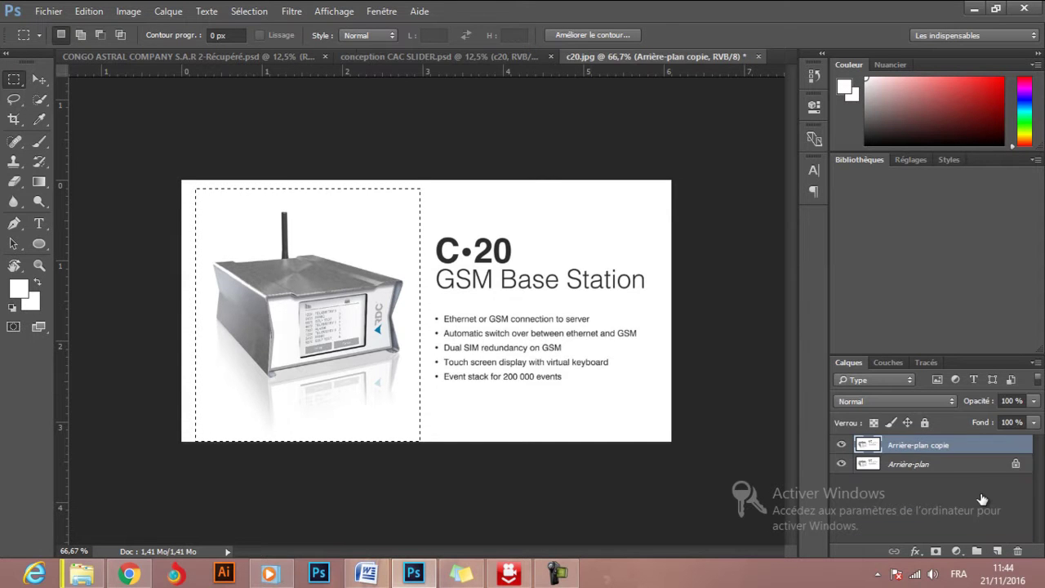
key("alt+bracketleft")
key("i")
key("Delete")
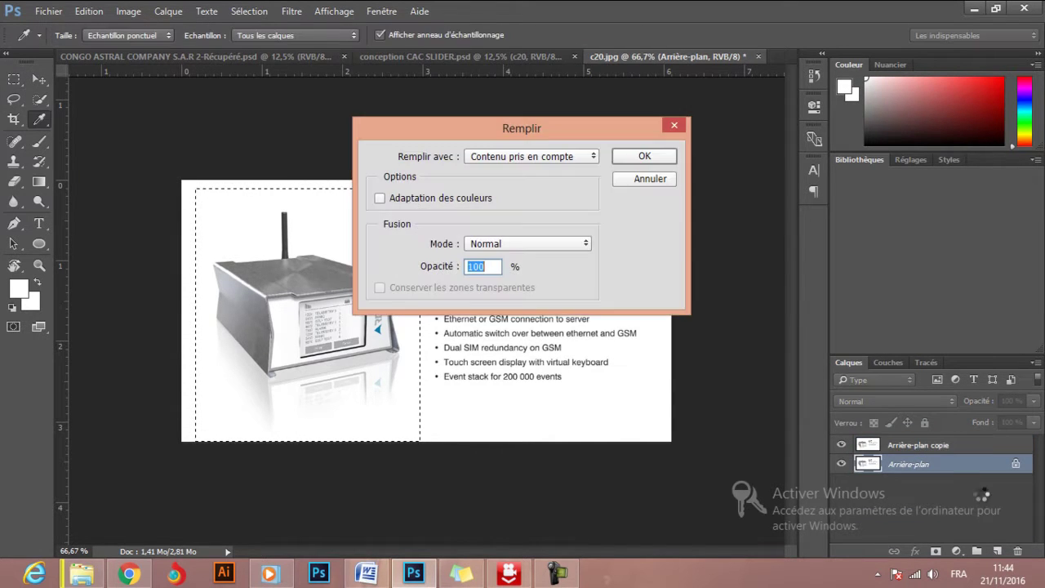
key("Escape")
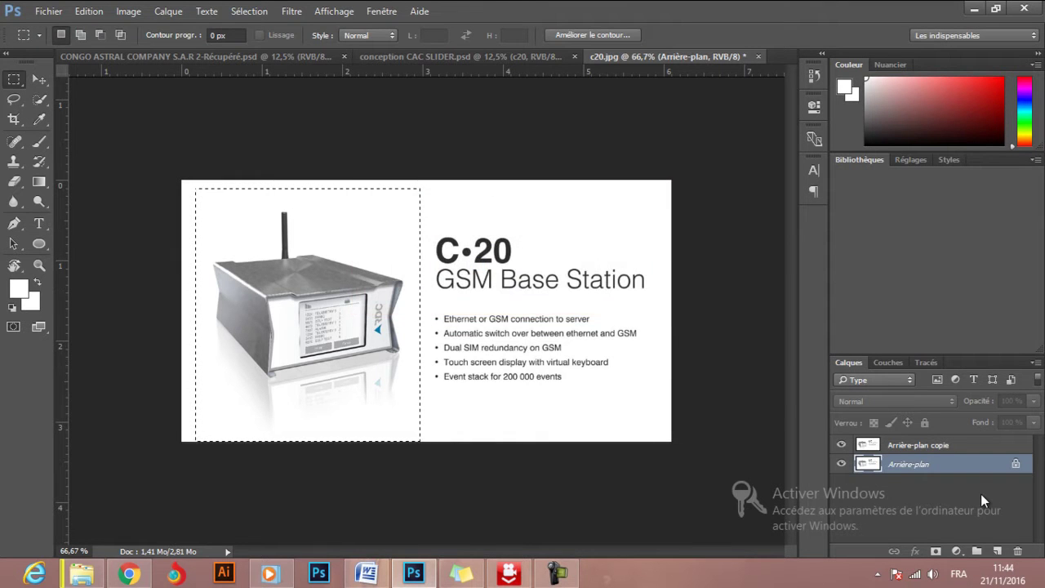
Try sliding the copied background layer right, then undo the move.
key("v")
key("ctrl+d")
left_click_drag(308, 315, 439, 315)
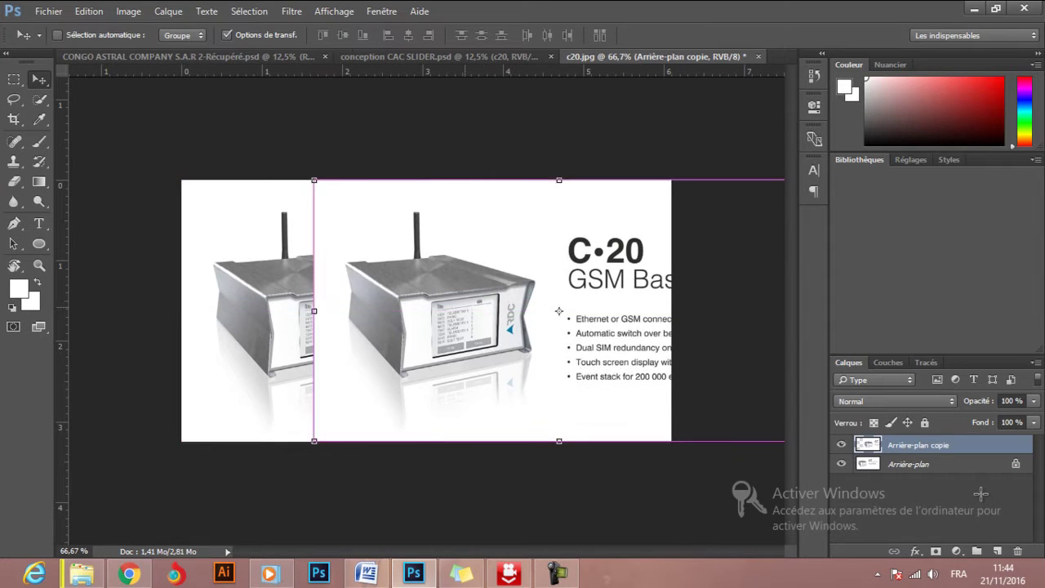
key("ctrl+z")
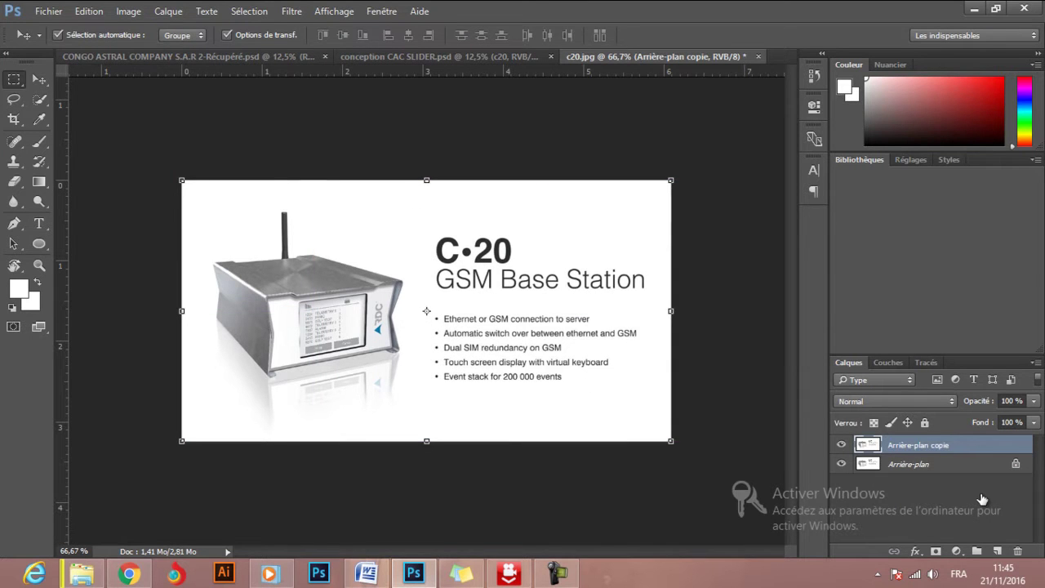
Reselect the device area and copy it onto a new Calque 1 layer.
key("m")
left_click_drag(189, 186, 421, 440)
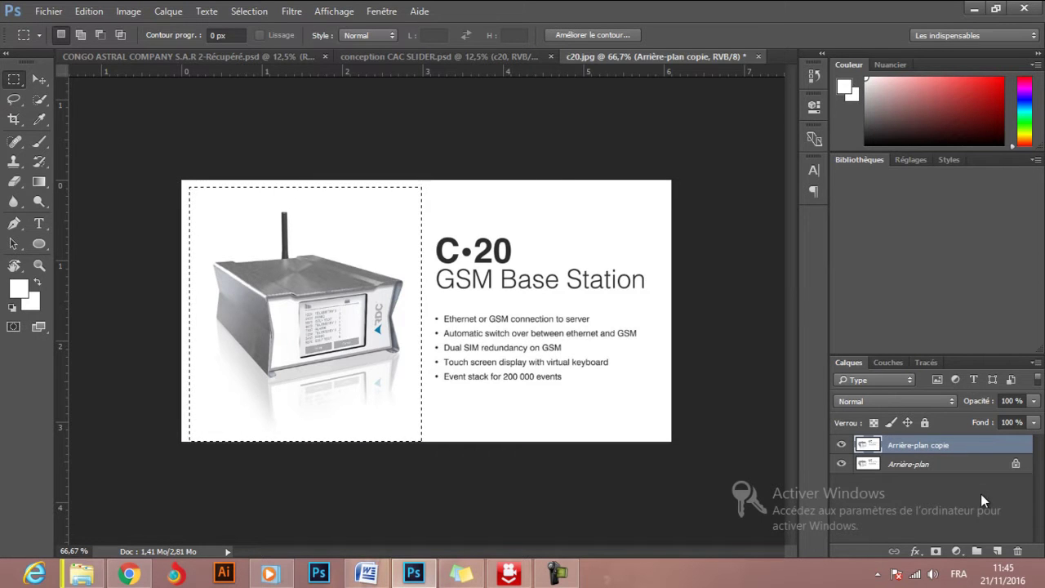
key("ctrl+j")
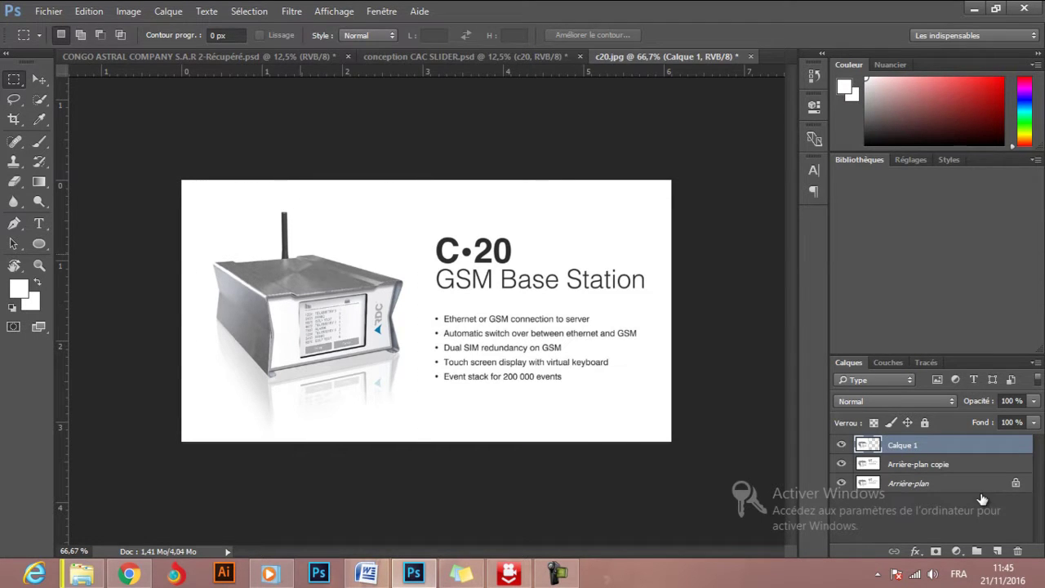
Bring the cut-out device into the banner and place it in the top-left circle.
key("v")
mouse_move(278, 269)
left_mouse_down()
mouse_move(306, 59)
mouse_move(492, 246)
left_mouse_up()
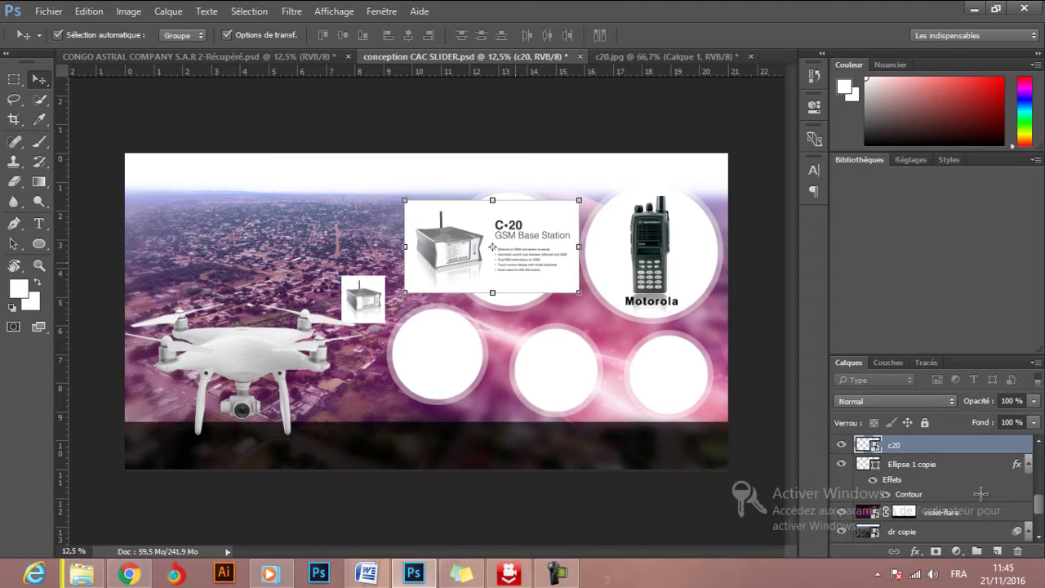
key("ctrl+z")
mouse_move(363, 298)
left_mouse_down()
mouse_move(478, 269)
mouse_move(497, 226)
mouse_move(498, 244)
mouse_move(533, 207)
left_mouse_up()
Scale the device to about 178%, lower it within the circle, and deselect the layer.
key("ctrl+t")
left_click_drag(498, 244, 509, 235)
left_click_drag(544, 197, 548, 191)
left_click_drag(509, 234, 508, 249)
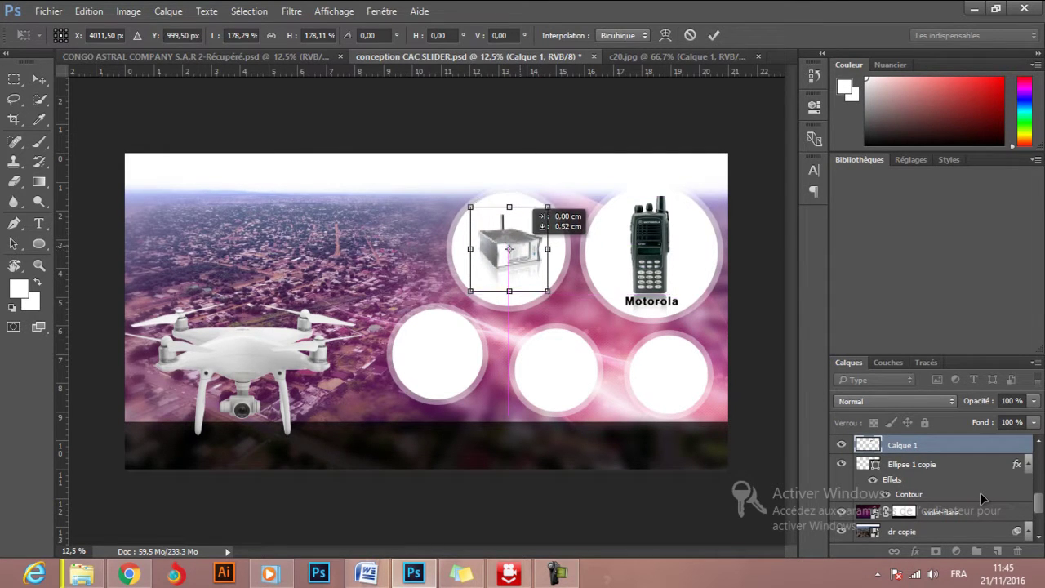
key("Return")
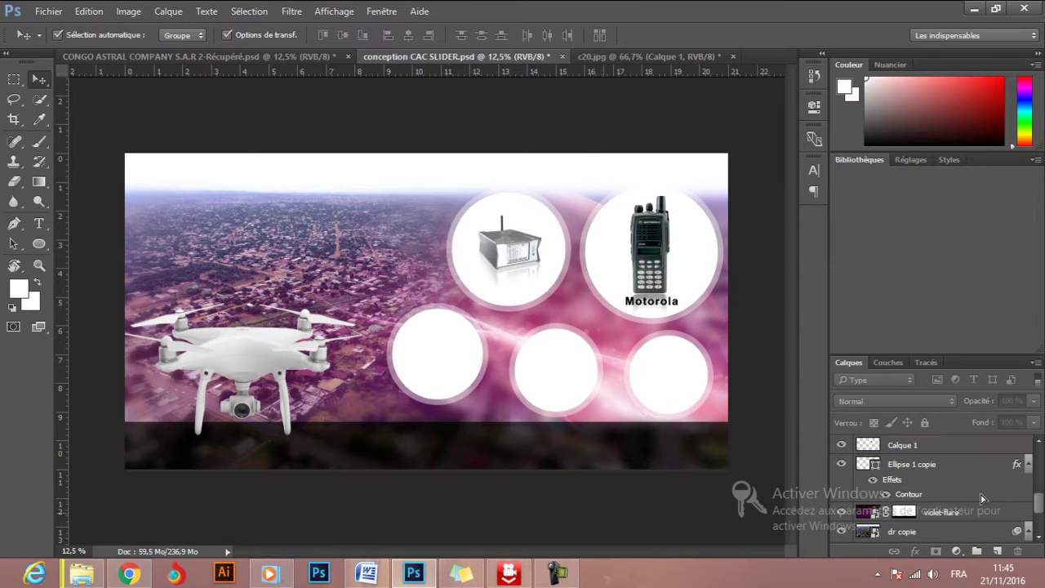
key("Up")
key("Up")
key("Up")
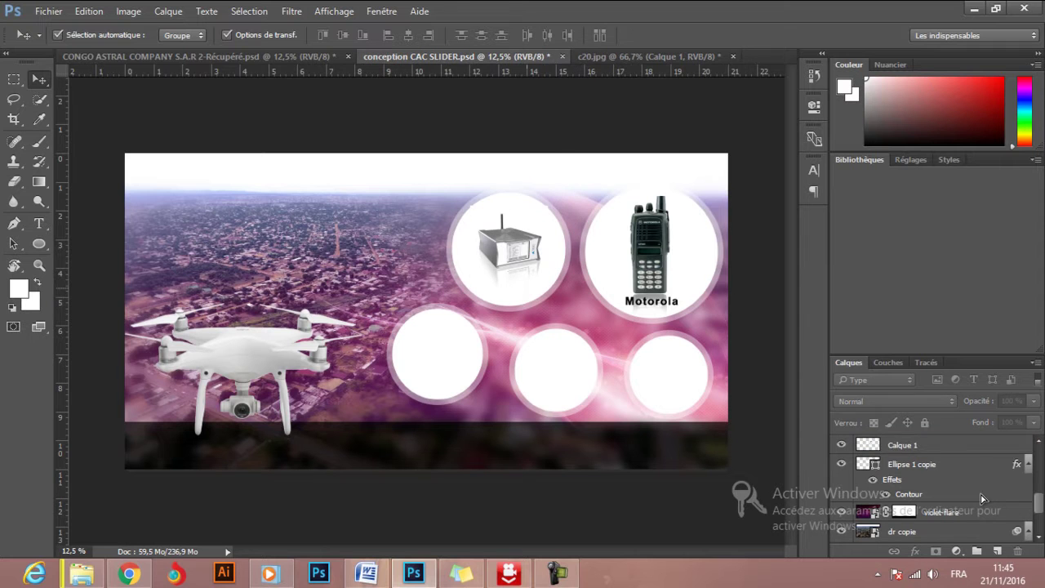
key("Down")
key("Down")
key("Down")
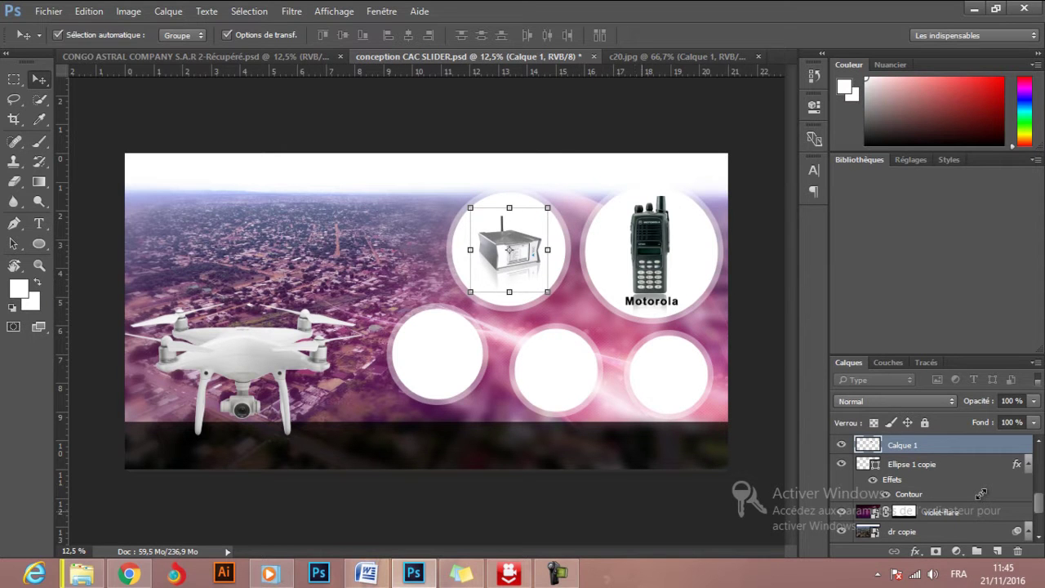
left_click(980, 494)
Copy the Guard Pack label from CONGO ASTRAL and paste it under the device at 11 pt.
key("ctrl+shift+Tab")
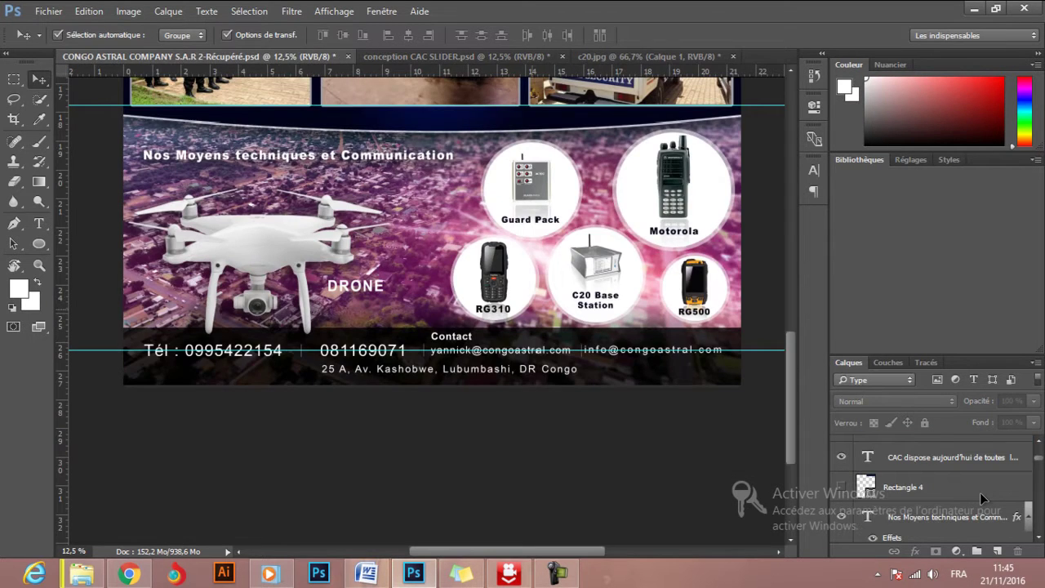
key("t")
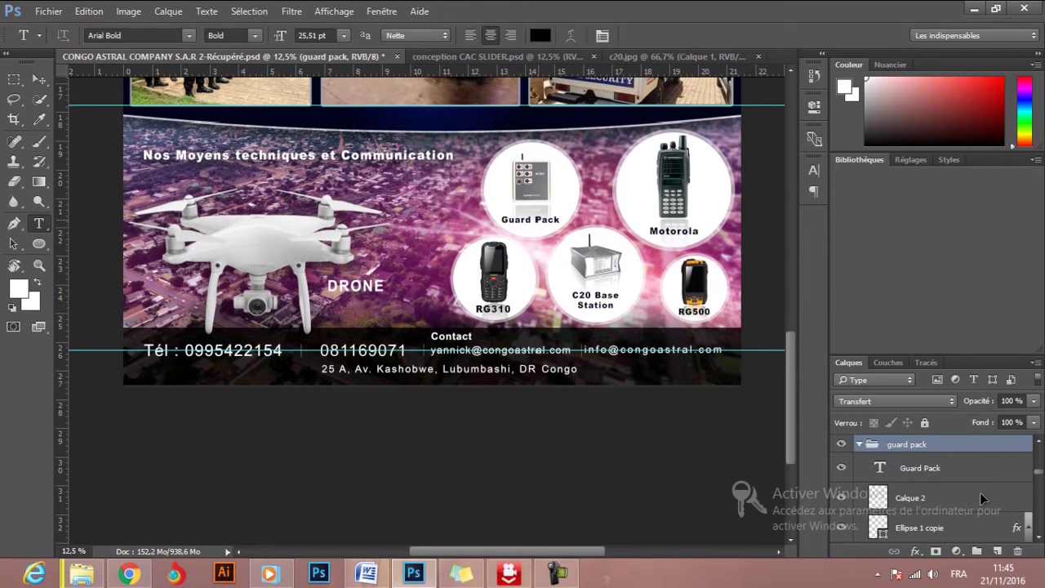
key("alt+bracketleft")
key("Return")
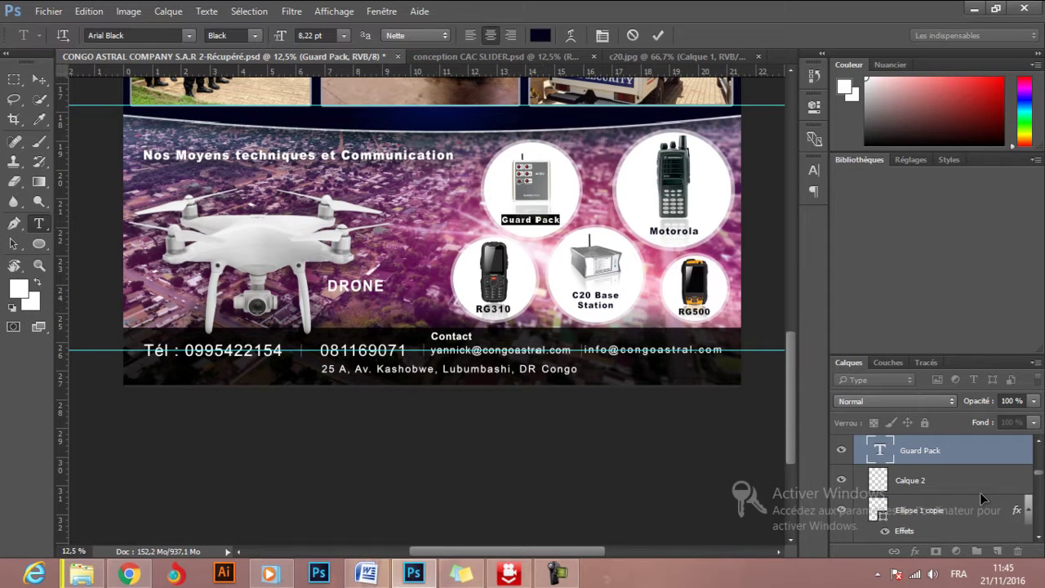
key("ctrl+Tab")
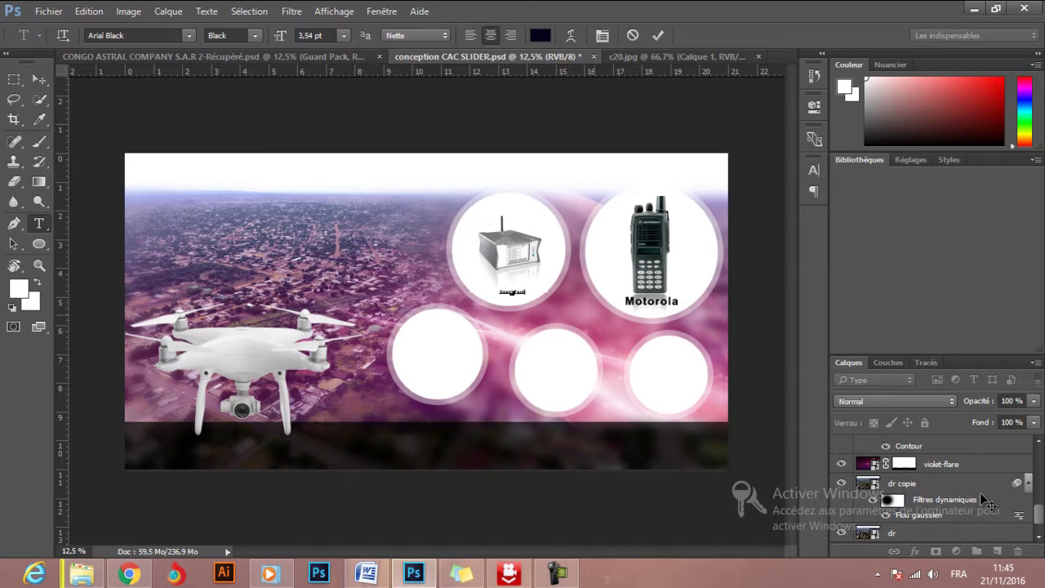
key("alt+Down")
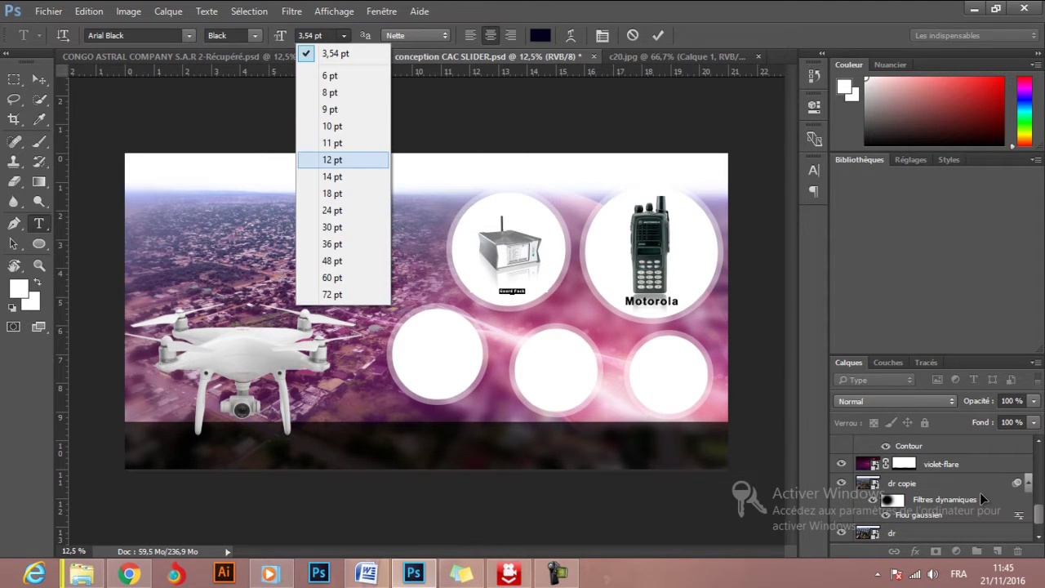
type("11")
key("Return")
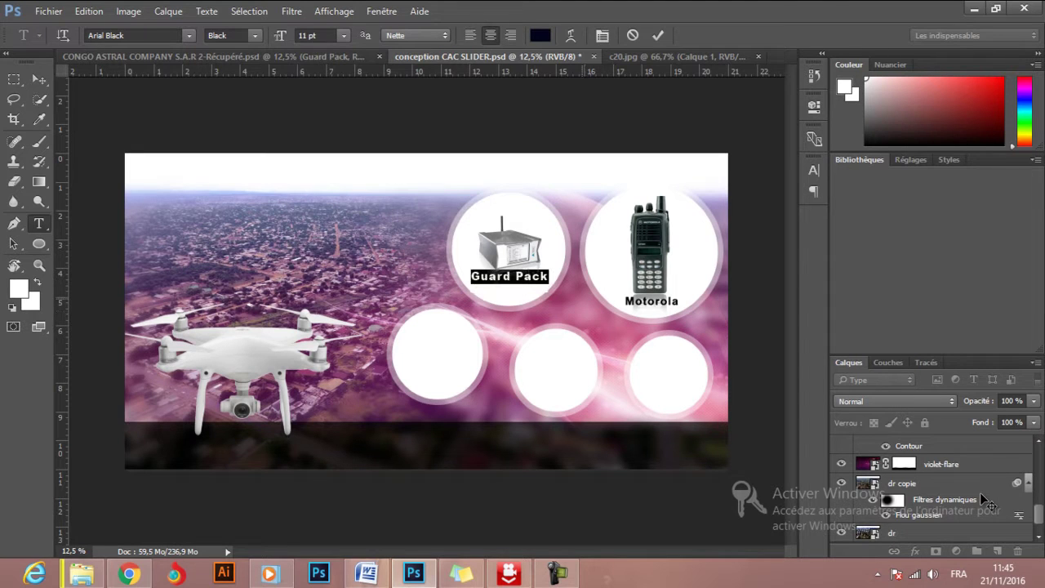
key("ctrl+Return")
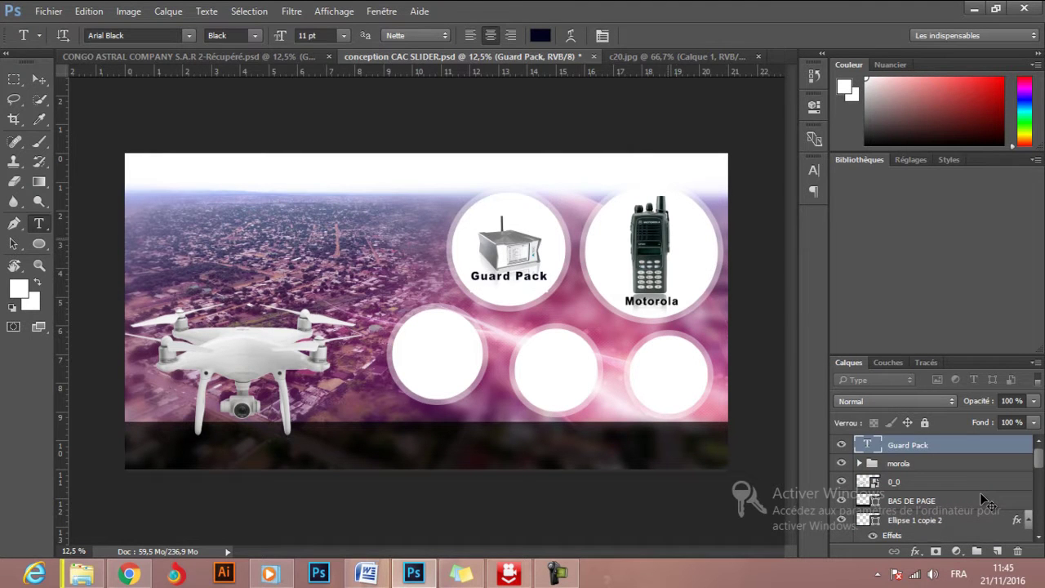
Import and embed the gprs_guardpack image into the banner.
key("v")
key("alt+f")
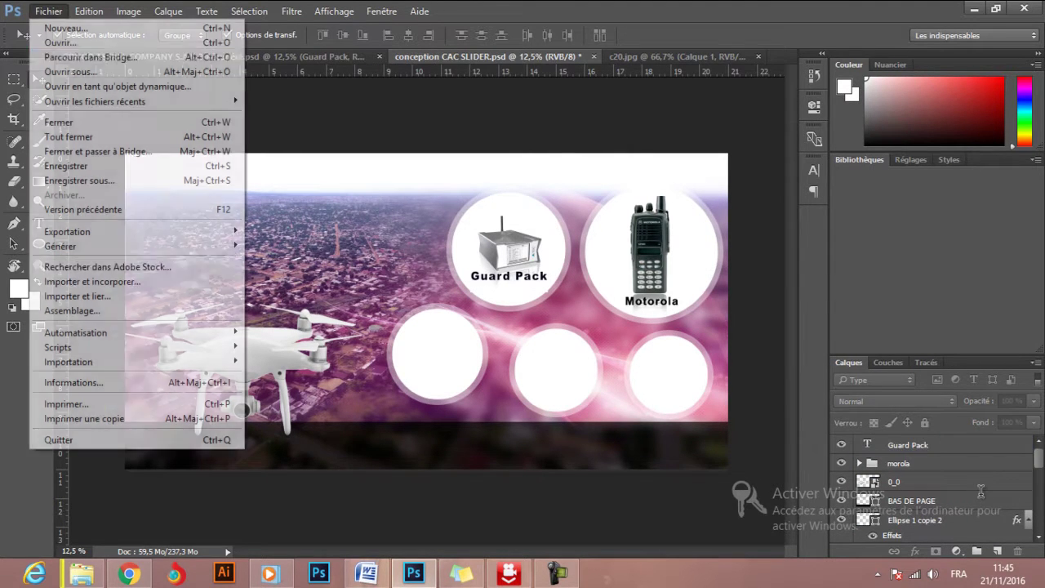
key("r")
key("Down")
key("Return")
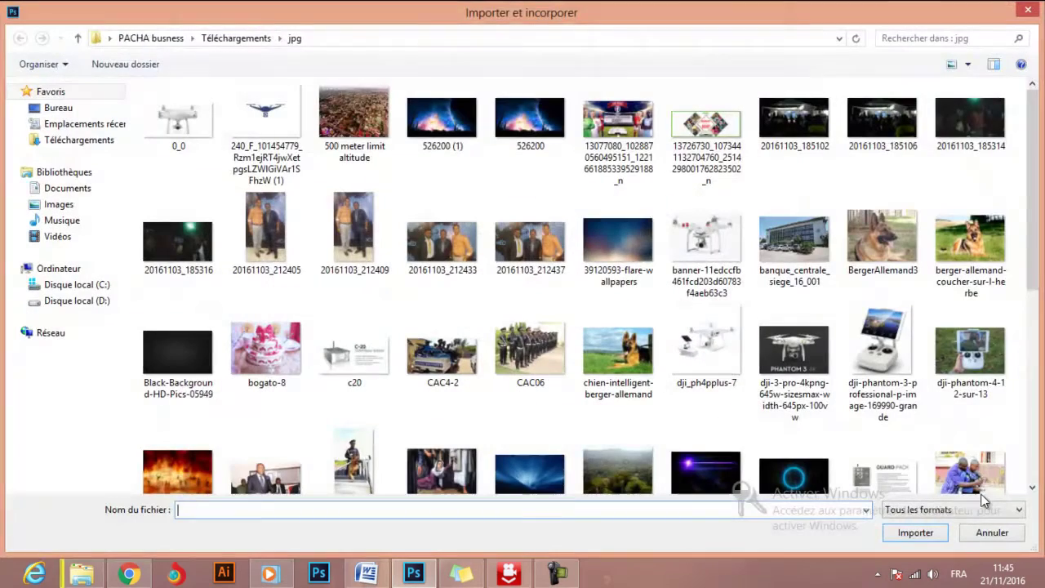
scroll(984, 501, "down", 2)
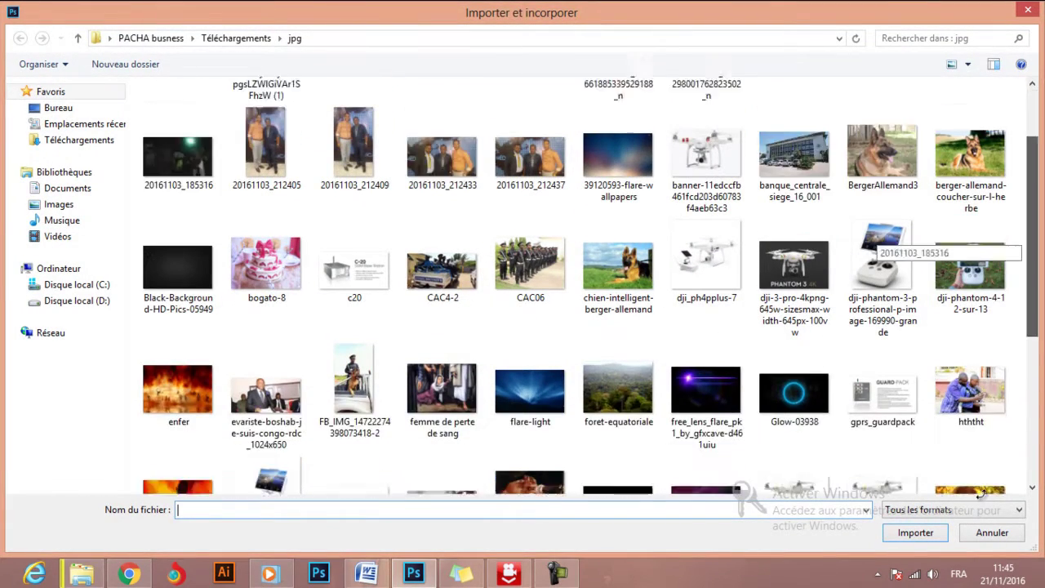
key("Right")
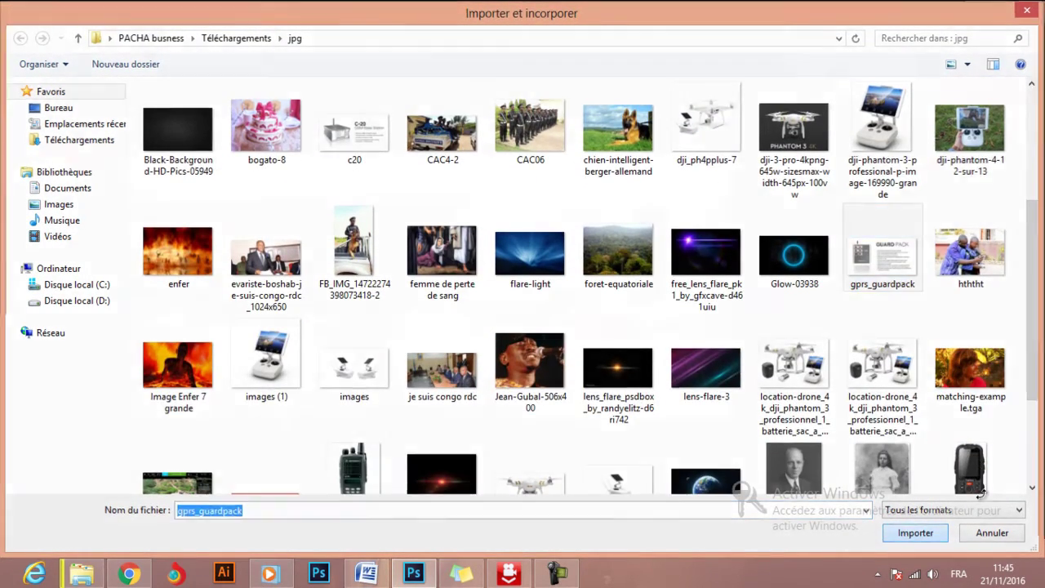
key("Return")
key("Return")
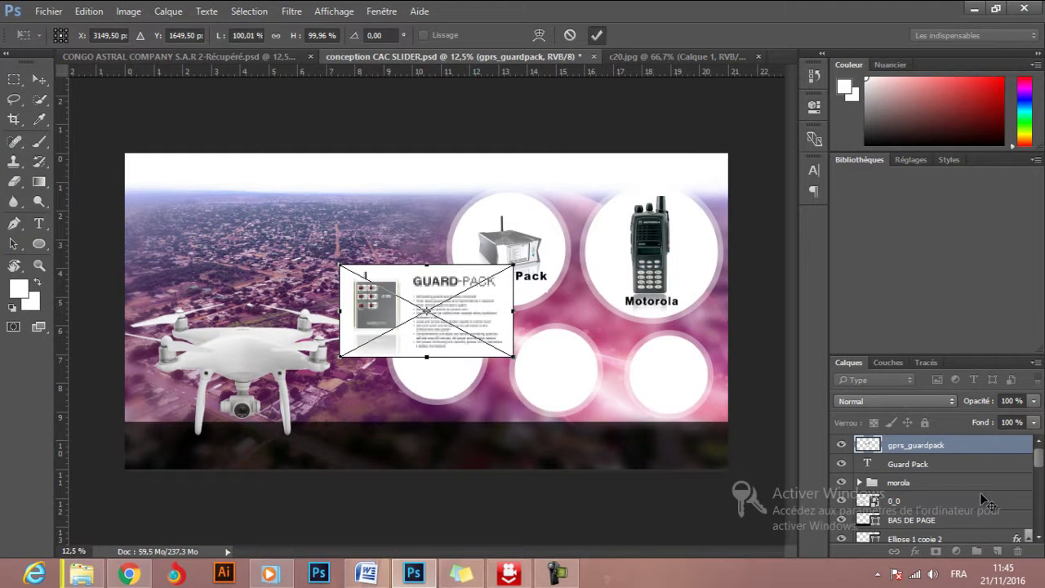
Copy just the device onto a new layer and delete the full gprs_guardpack image.
key("m")
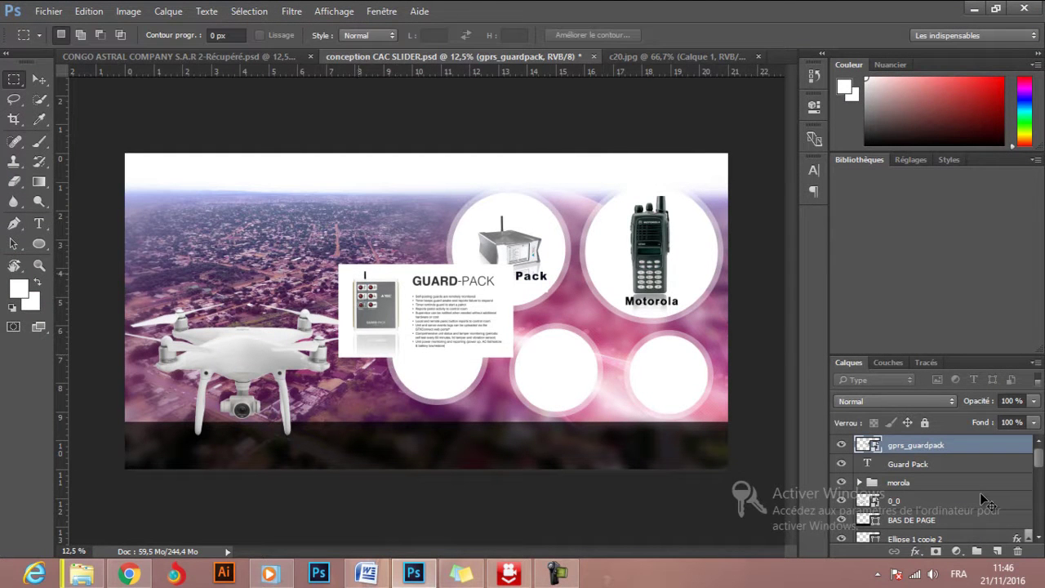
left_click_drag(347, 266, 409, 357)
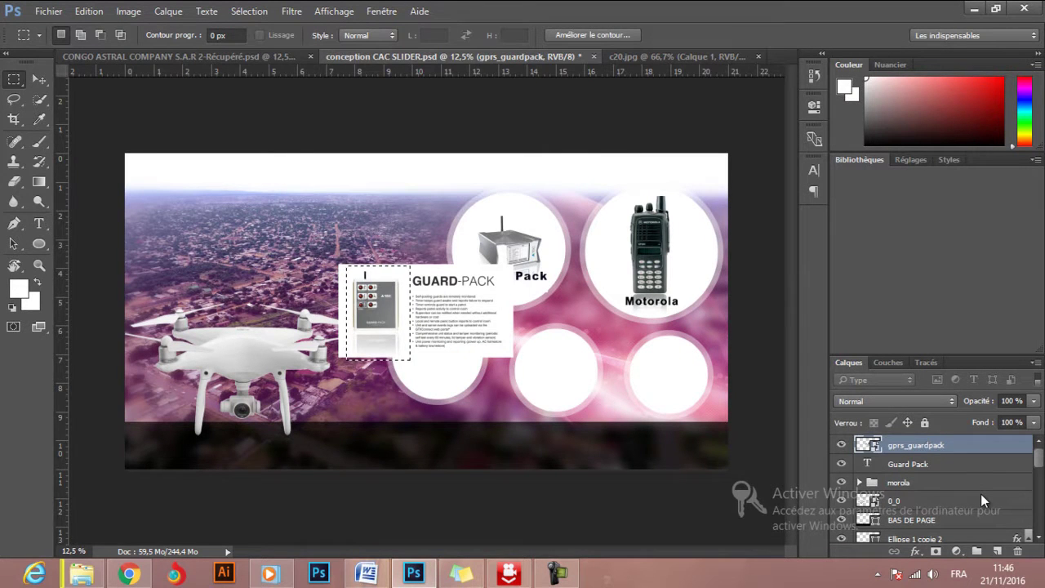
key("ctrl+j")
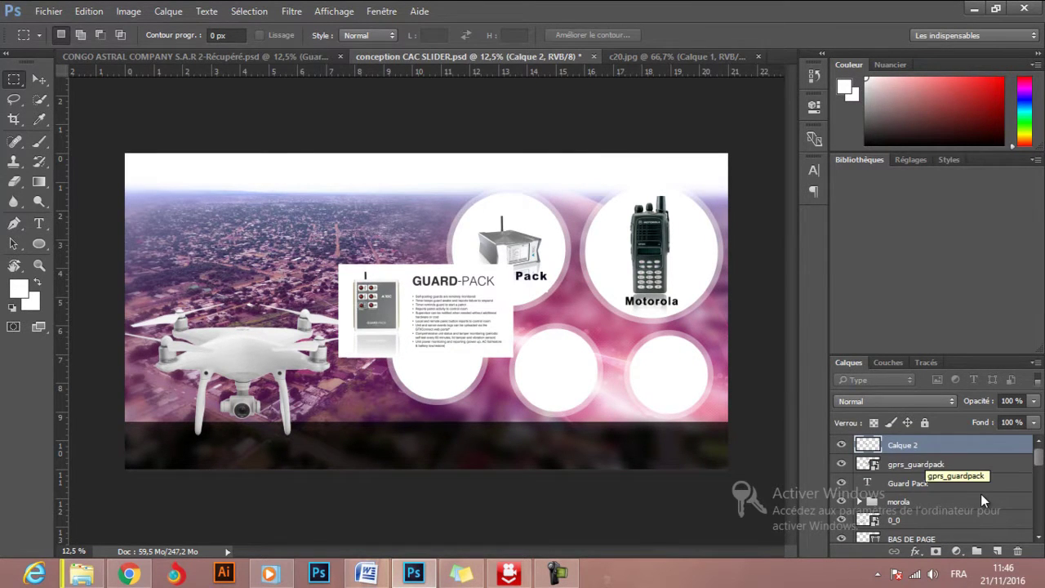
key("alt+bracketleft")
key("Delete")
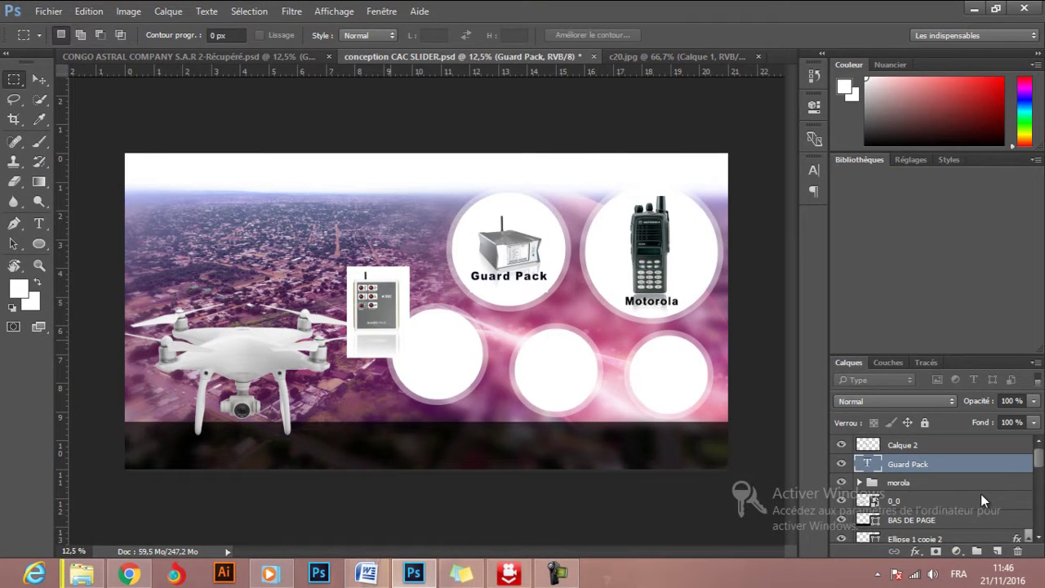
Move Calque 2 into the lower-left circle, scale it to about 64%, and deselect it.
key("v")
left_click_drag(377, 311, 439, 355)
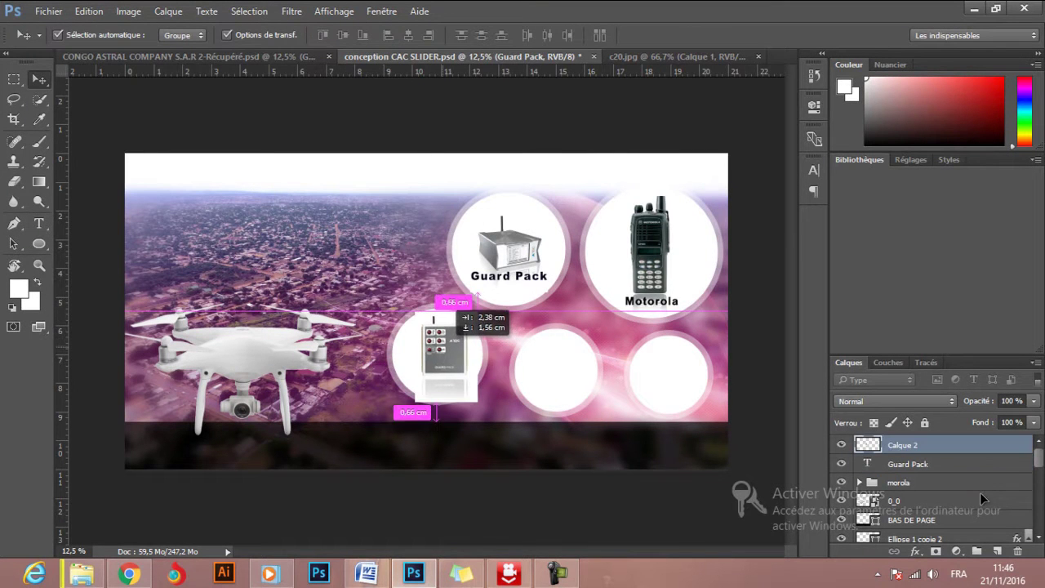
key("ctrl+t")
left_click_drag(471, 310, 435, 331)
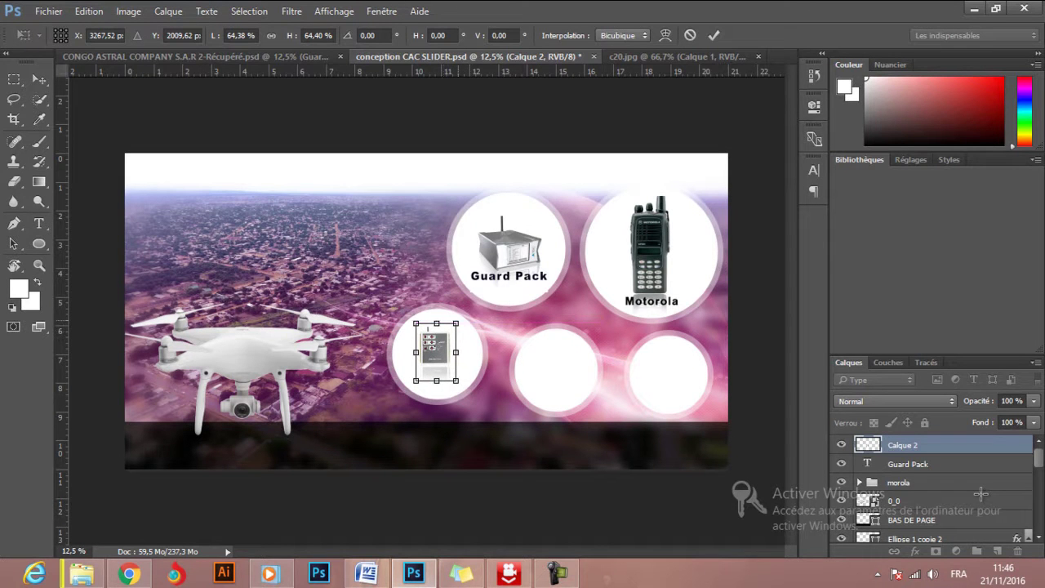
mouse_move(456, 324)
left_mouse_down()
mouse_move(466, 321)
mouse_move(469, 351)
mouse_move(436, 343)
left_mouse_up()
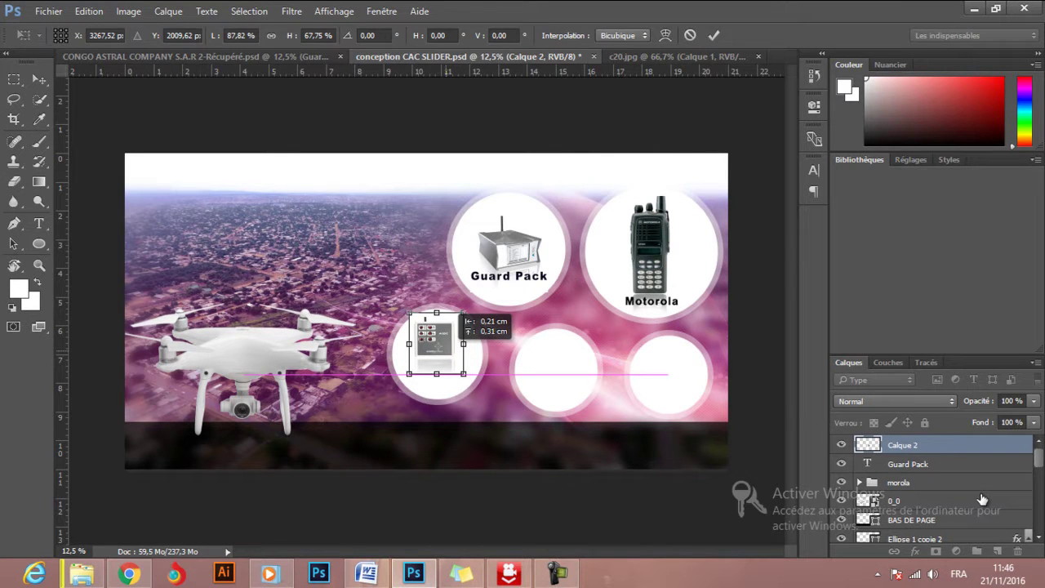
key("Return")
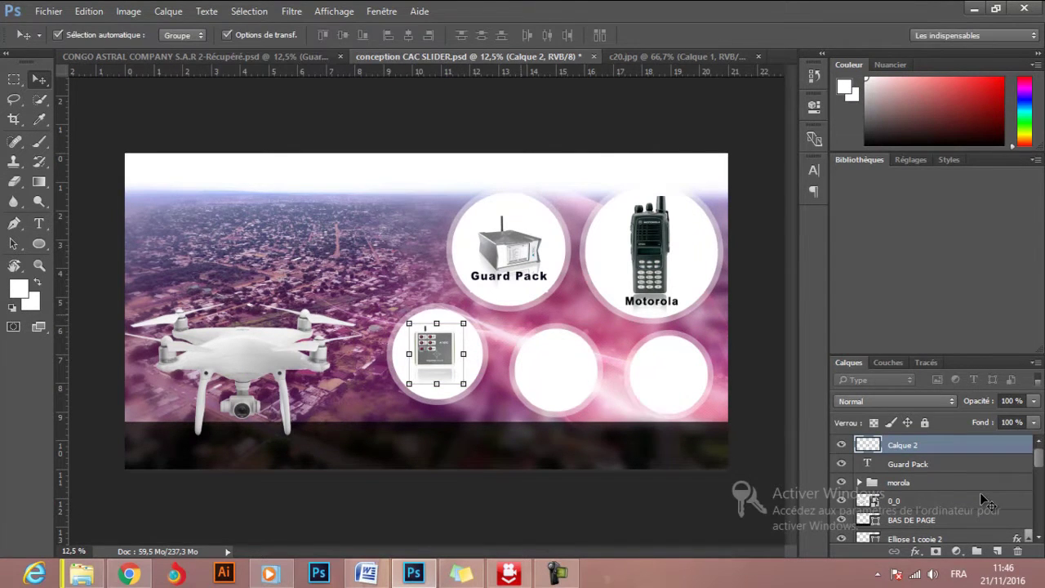
left_click(981, 500)
key("ctrl+z")
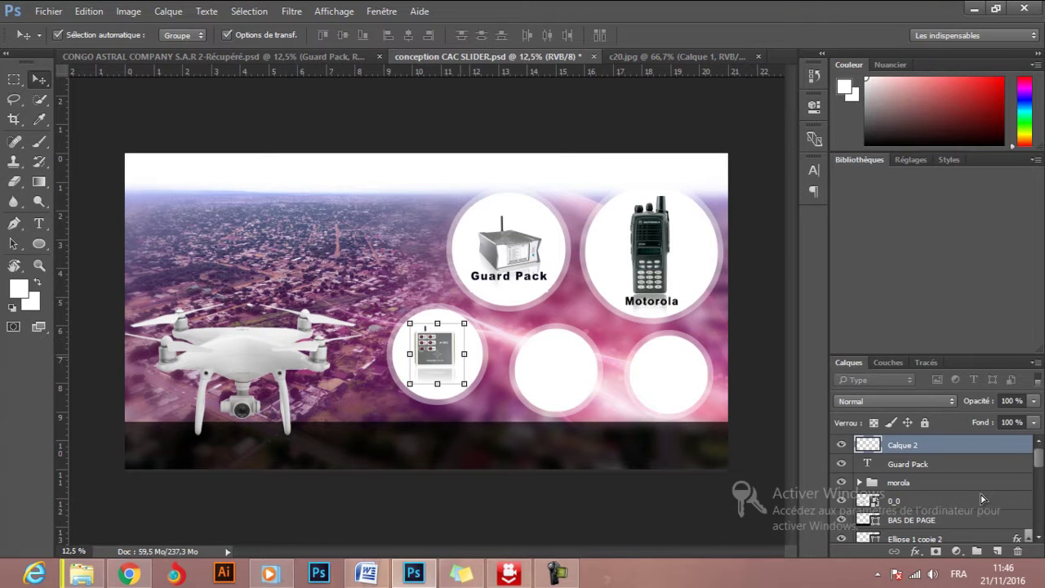
left_click(980, 493)
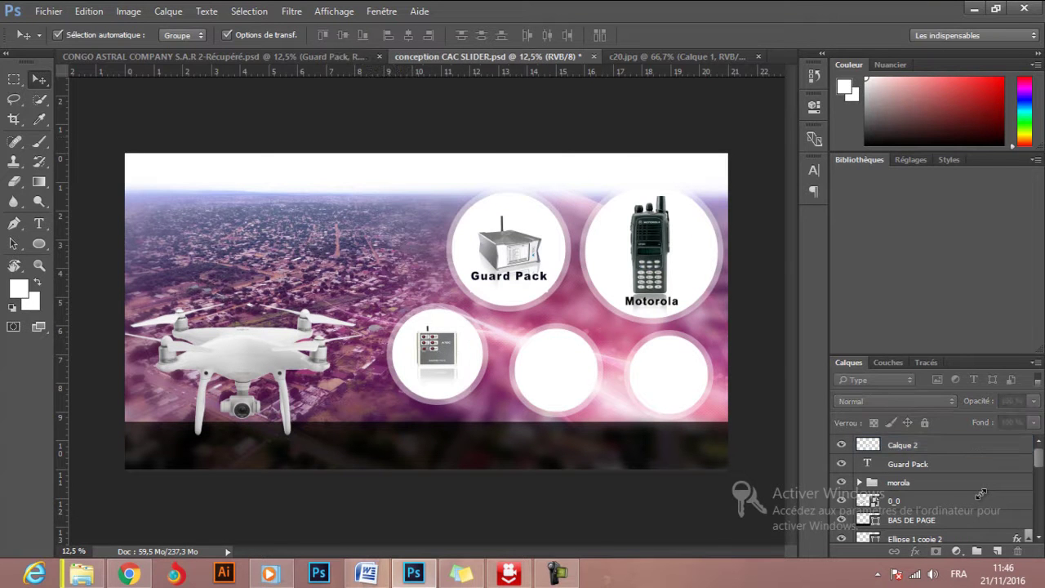
key("ctrl+shift+Tab")
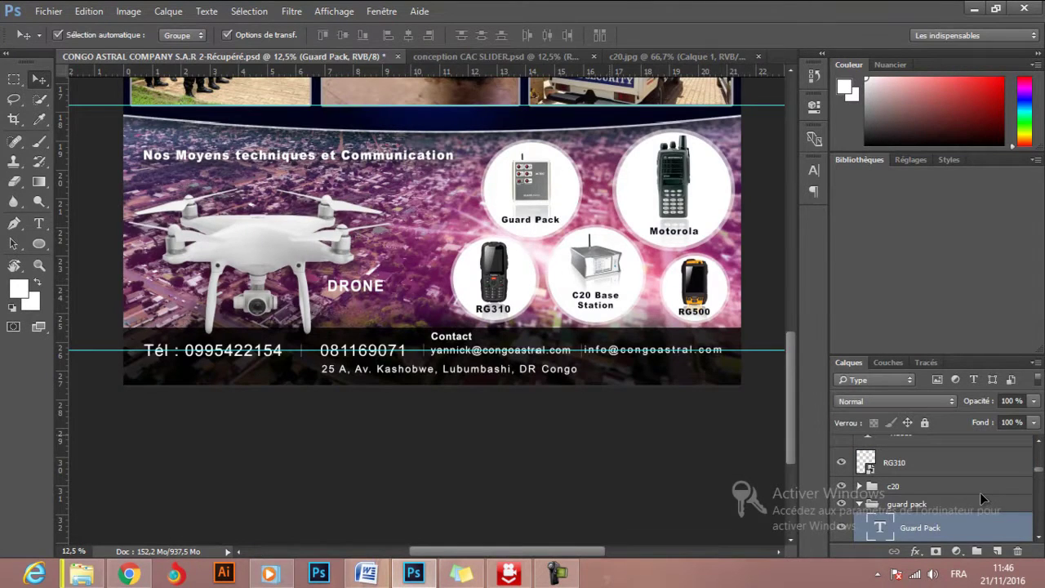
Copy the C20 Base Station text from the company file's c20 group.
left_click(981, 493)
key("t")
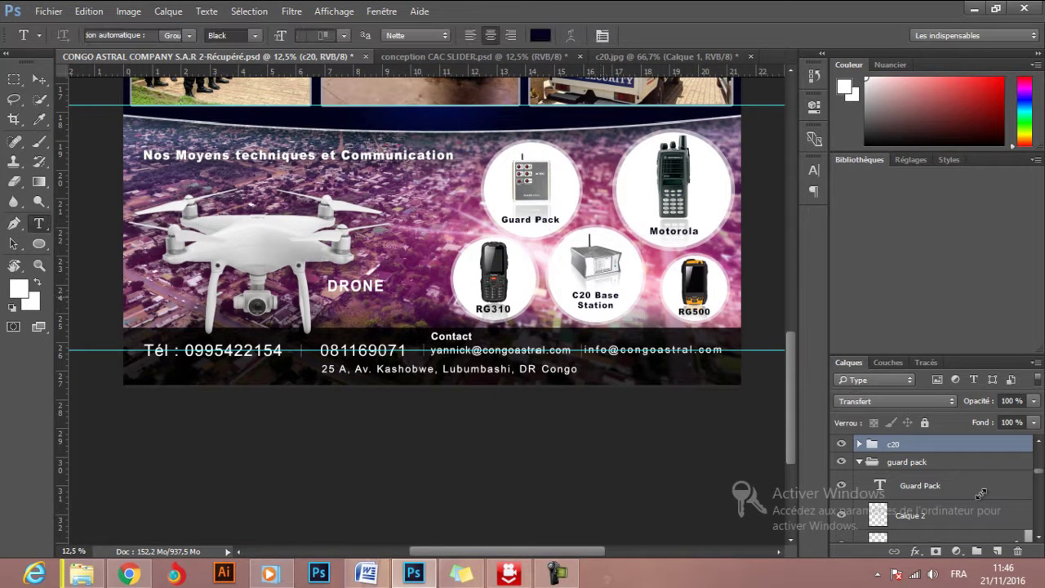
key("ctrl+a")
key("ctrl+c")
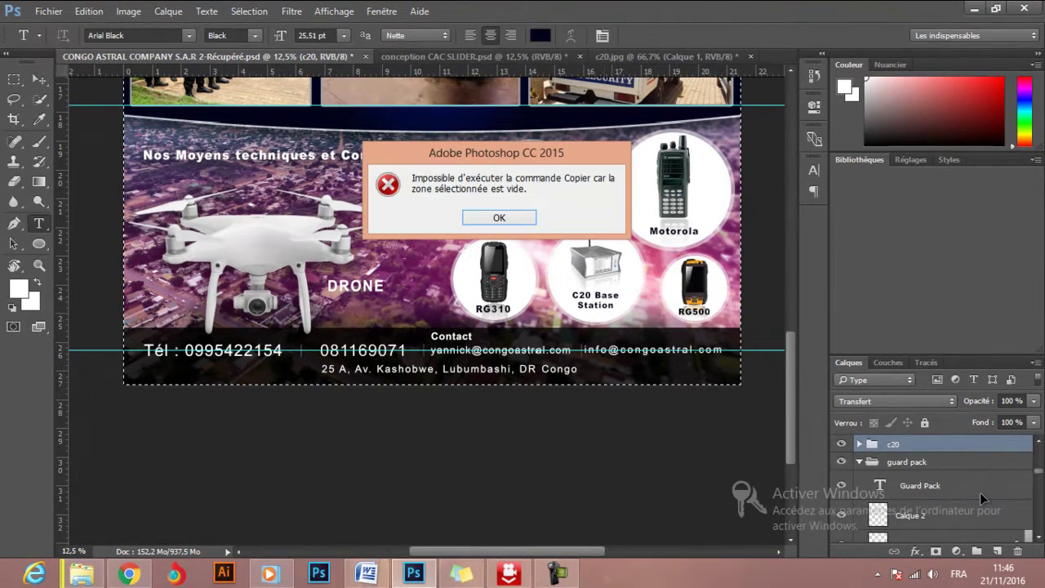
key("Return")
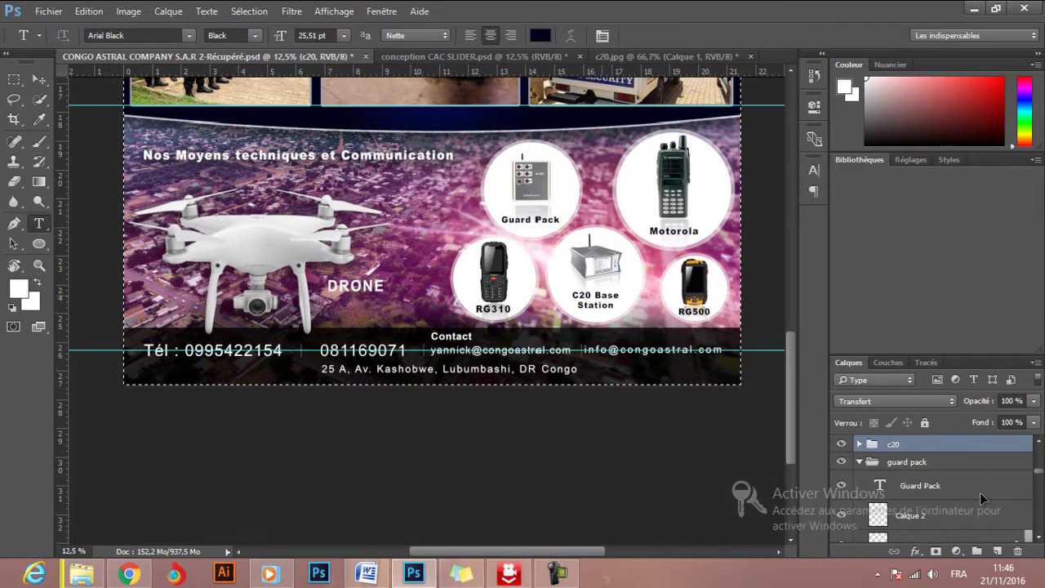
key("ctrl+a")
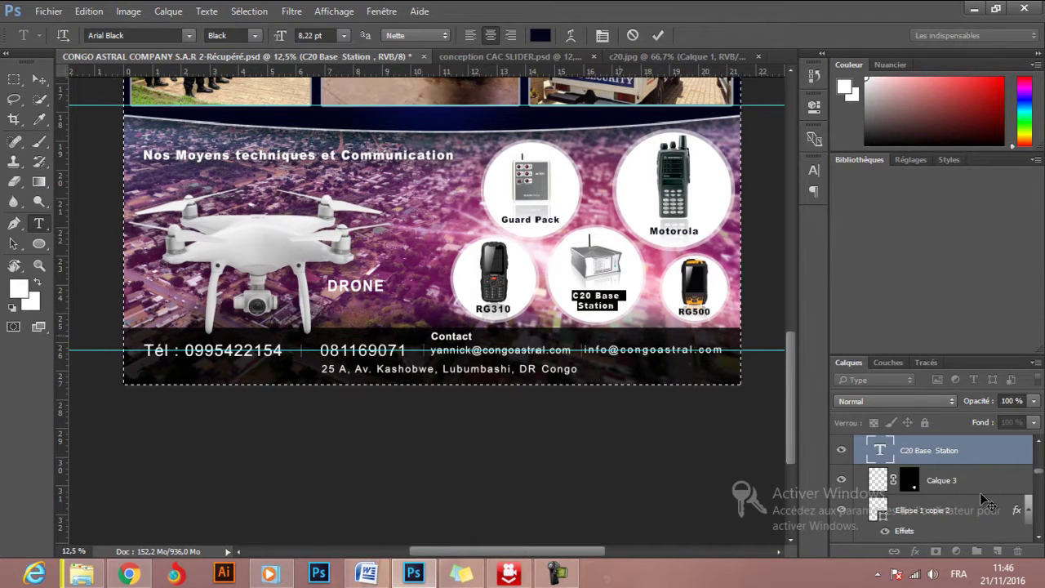
key("ctrl+Tab")
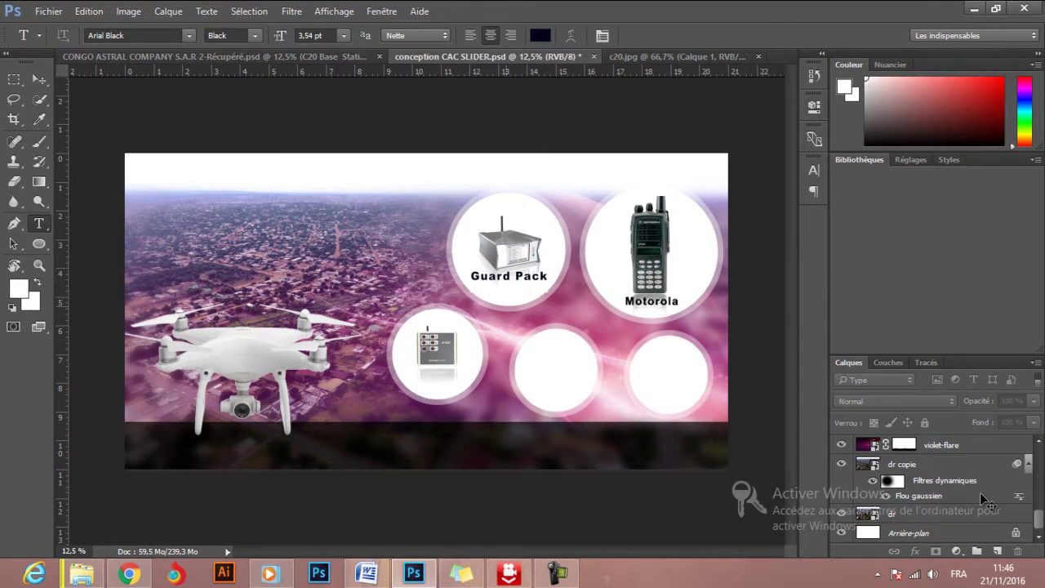
Paste the C20 Base Station caption under the device and set it to 11 pt.
key("ctrl+v")
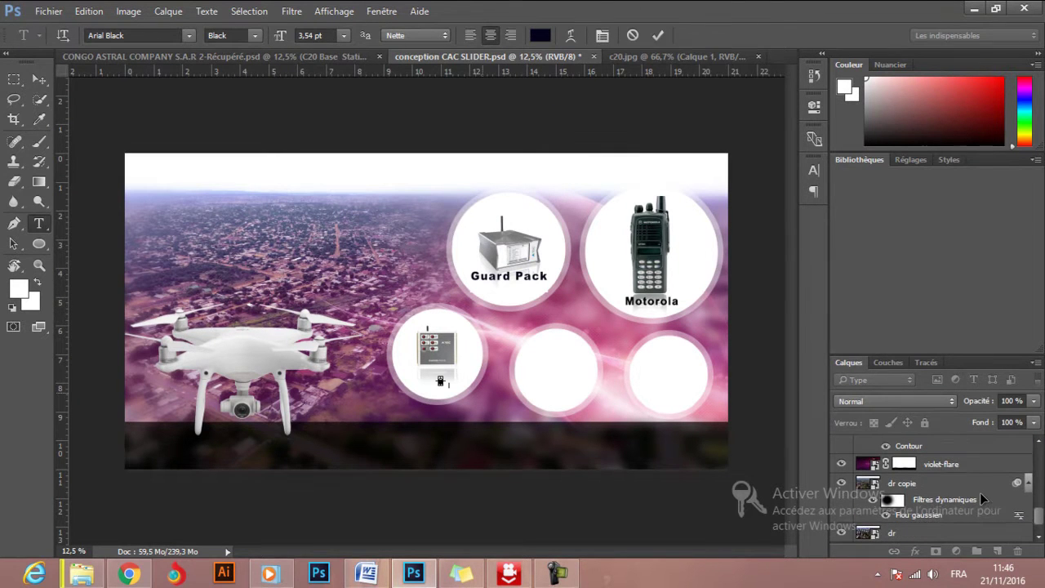
key("ctrl+Return")
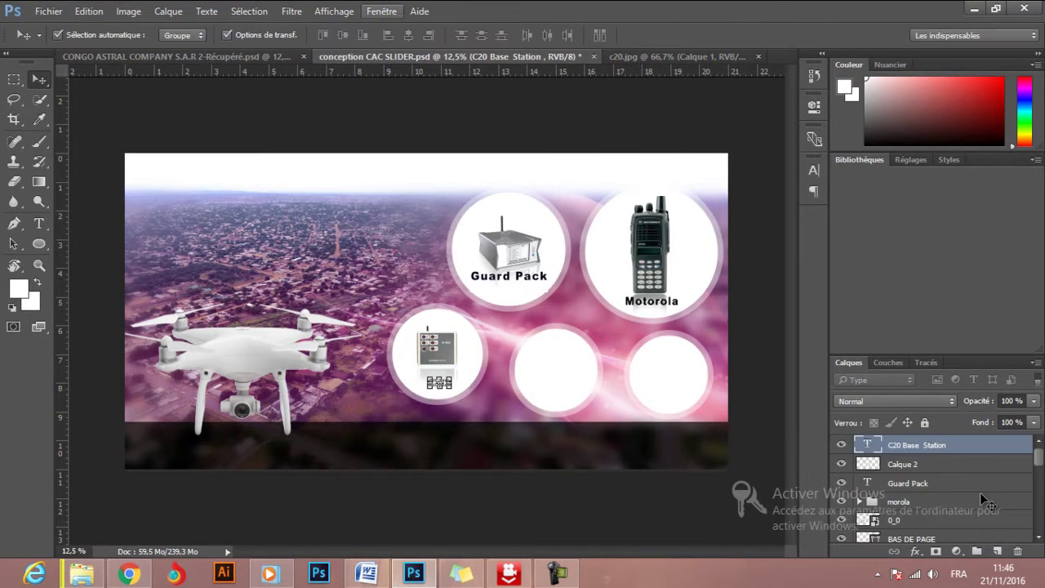
key("t")
left_click(344, 35)
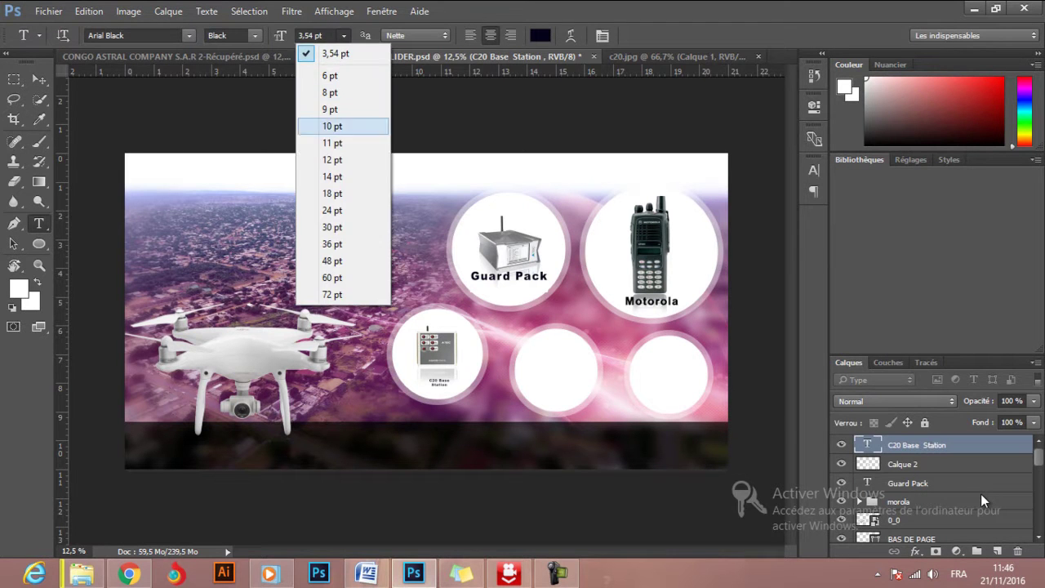
left_click(334, 143)
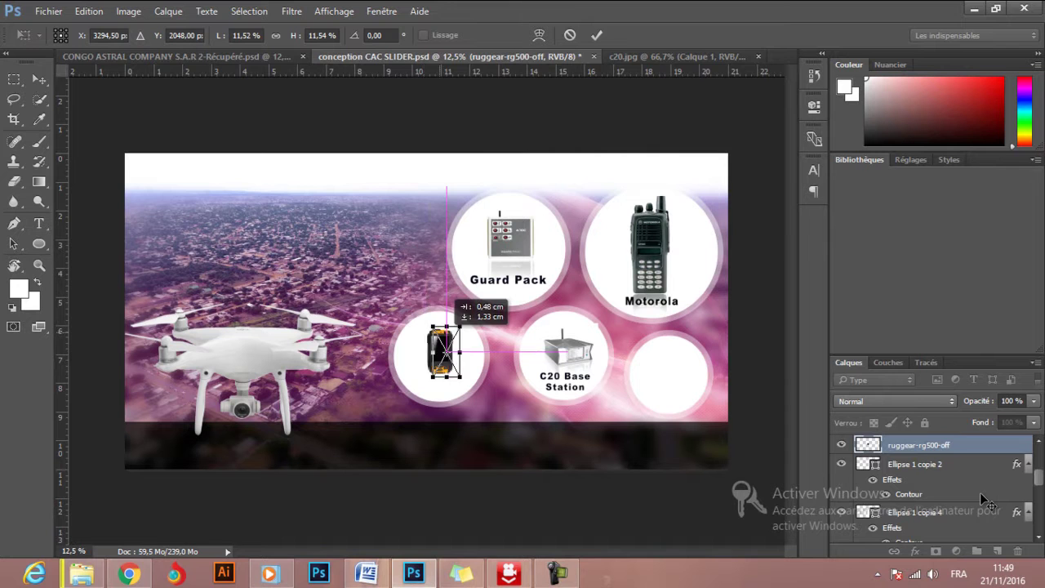
Fit the rugged phone in its circle, then import and embed the RG310 phone image.
left_click_drag(445, 352, 439, 343)
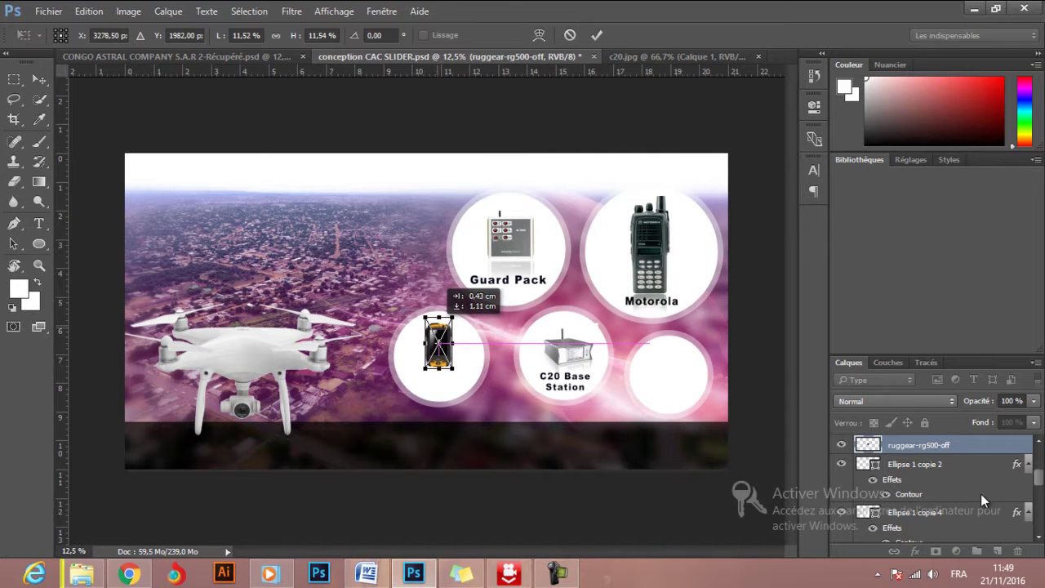
key("Return")
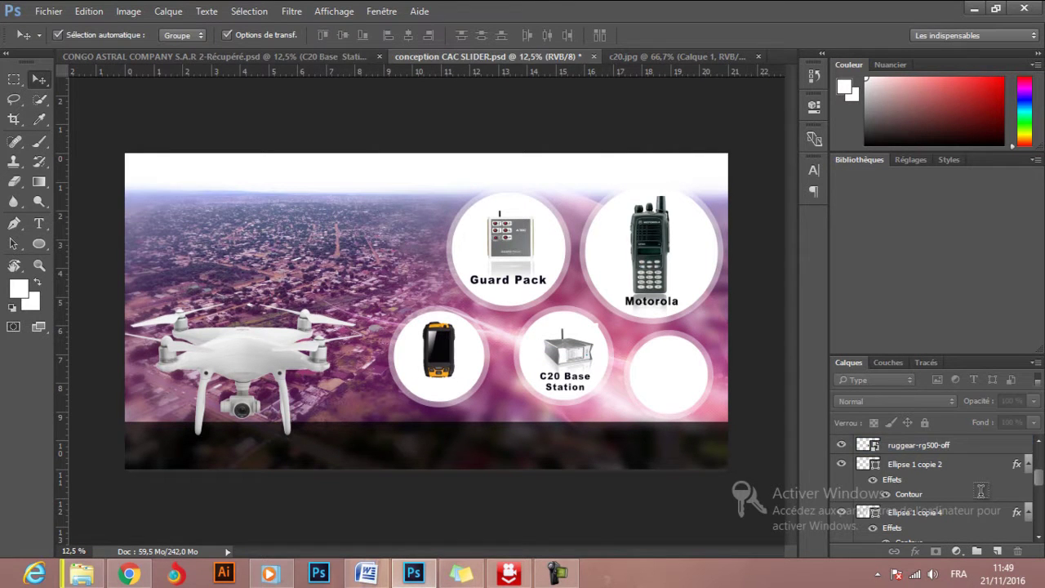
key("alt+f")
key("i")
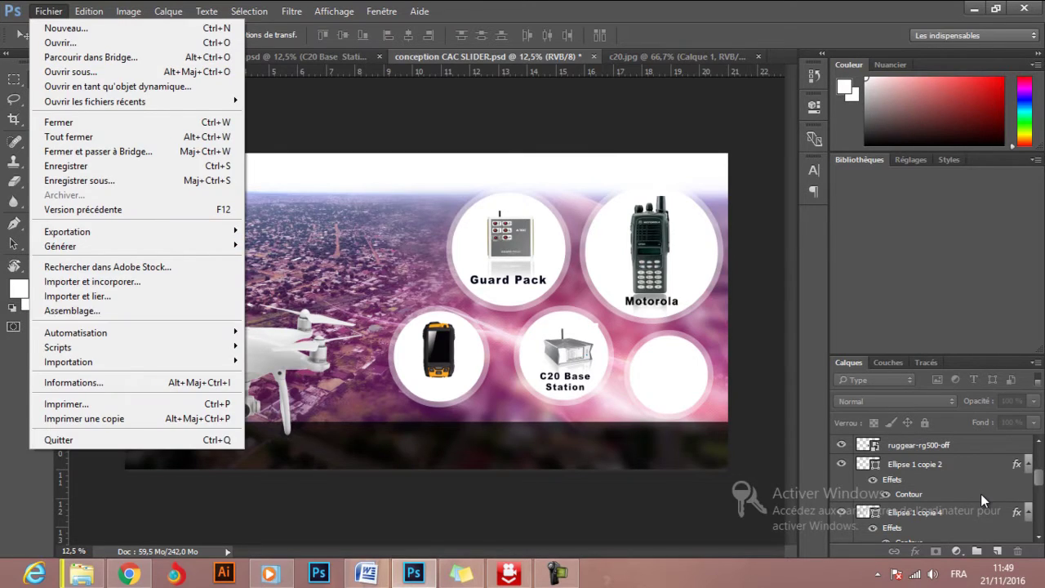
key("Up")
key("Return")
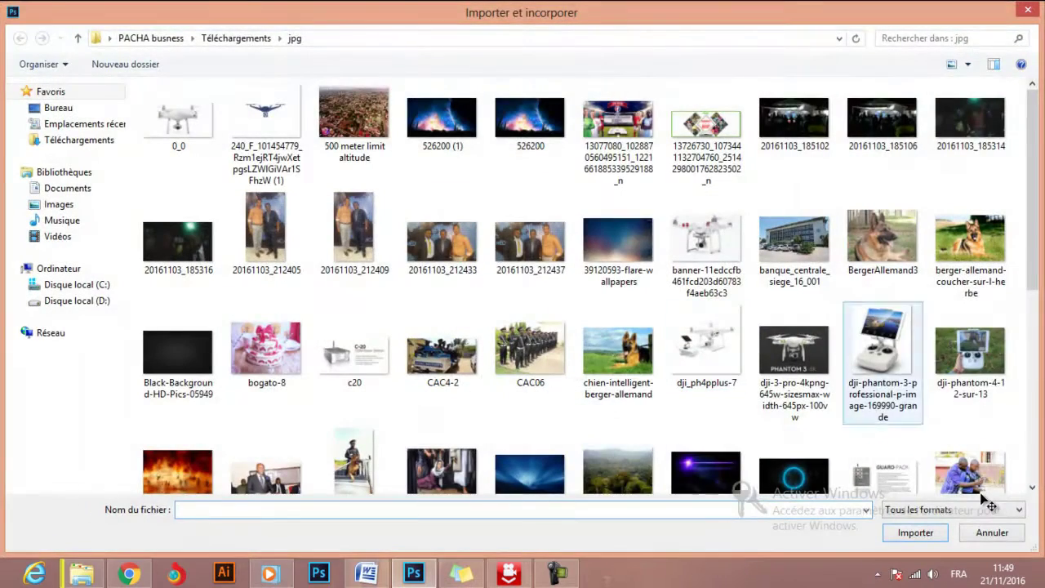
scroll(983, 500, "down", 3)
scroll(983, 500, "down", 1)
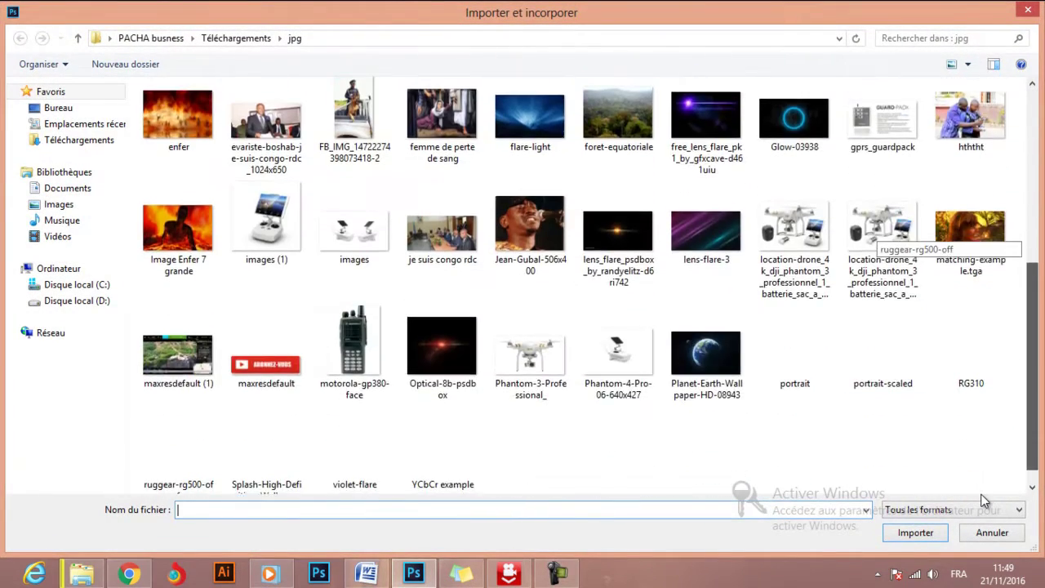
type("RG310")
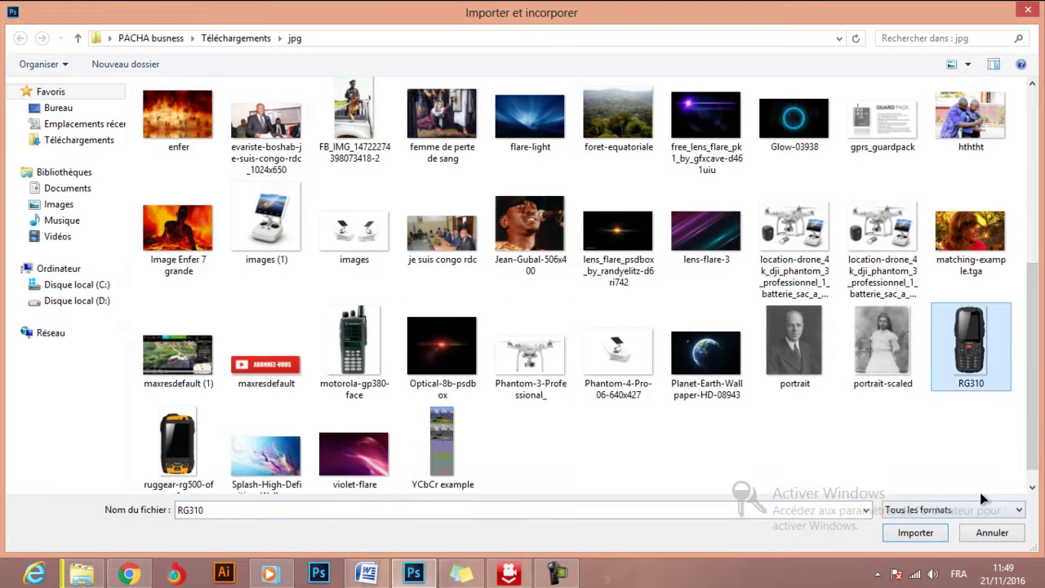
key("Tab")
key("Return")
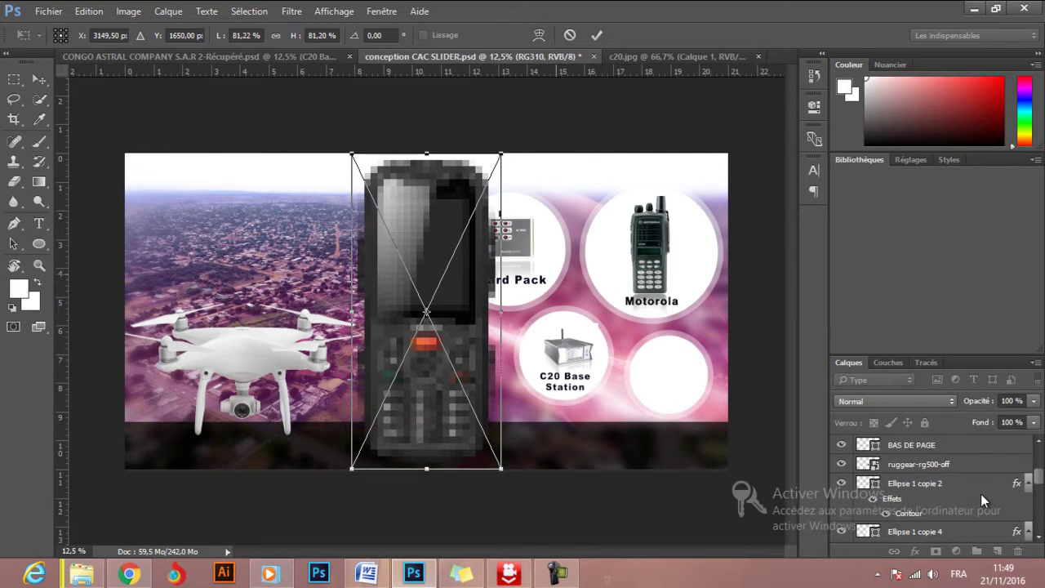
Shrink RG310 to about 20% and move it into the empty right circle.
left_click_drag(500, 469, 445, 350)
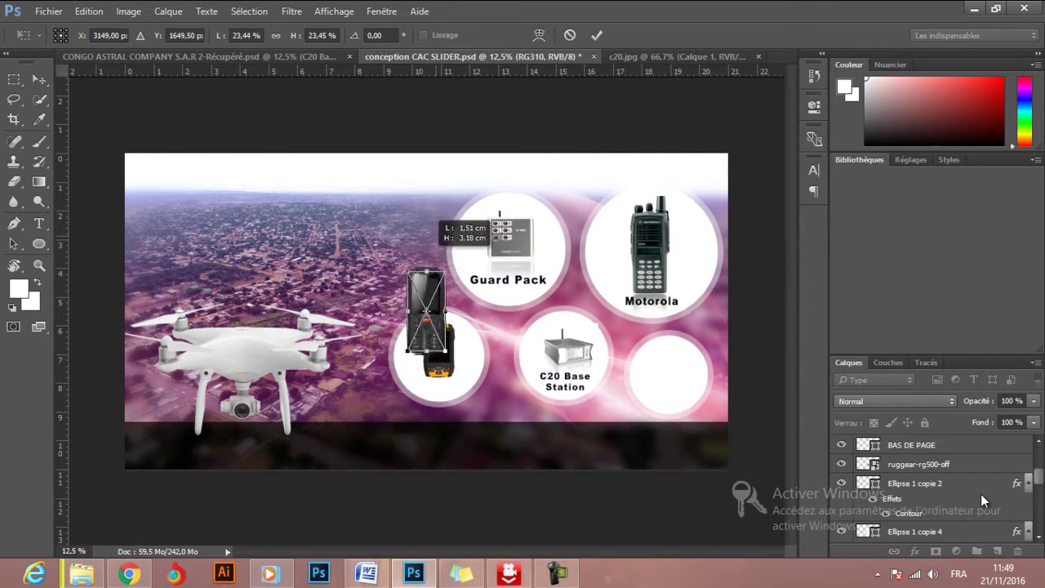
left_click_drag(427, 310, 677, 371)
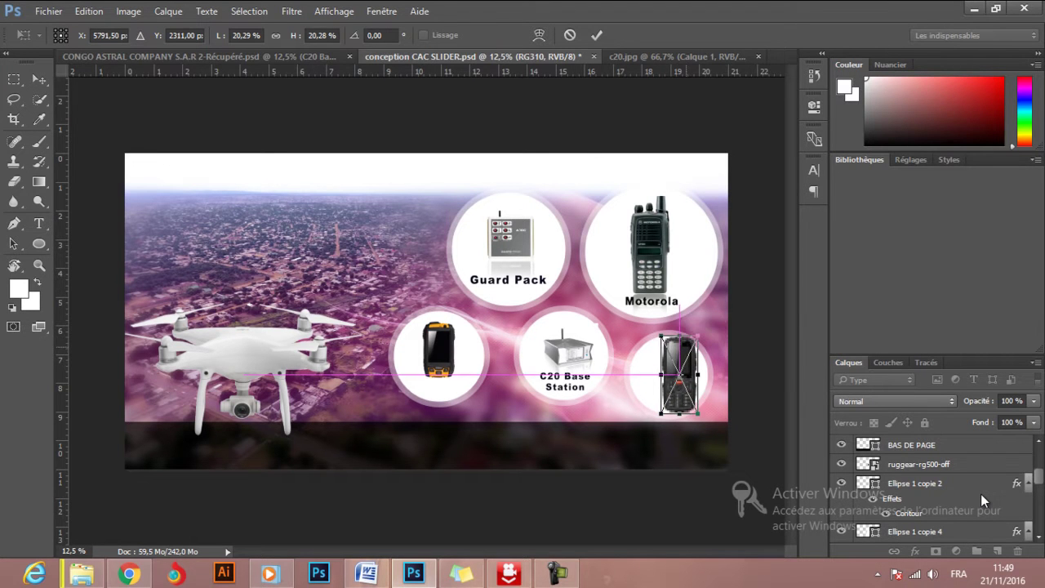
mouse_move(696, 333)
left_mouse_down()
mouse_move(692, 348)
mouse_move(680, 341)
left_mouse_up()
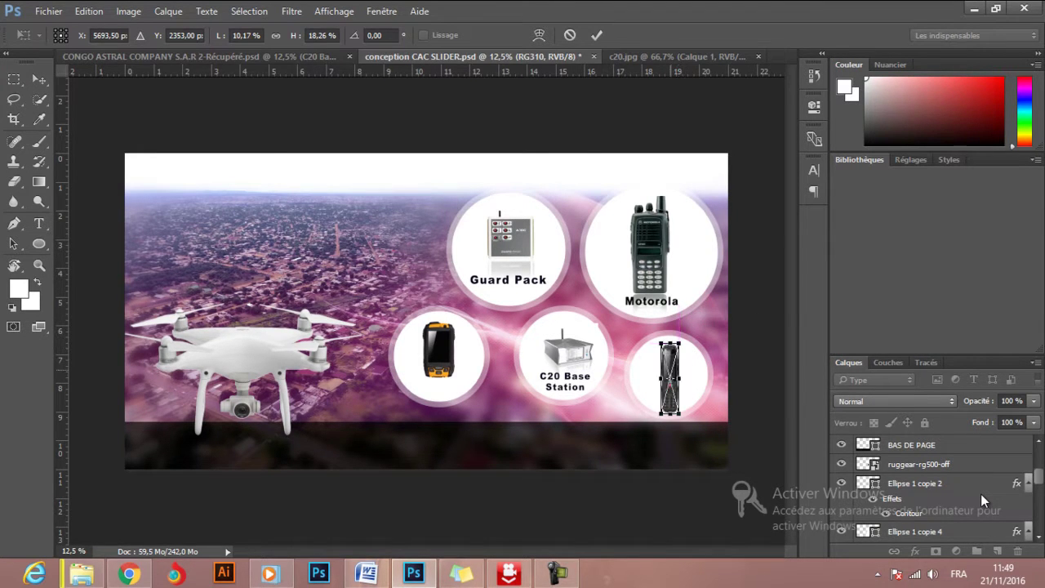
Confirm RG310's fitted size, then select the contact footer layers and restore their earlier layout.
left_click_drag(680, 415, 684, 395)
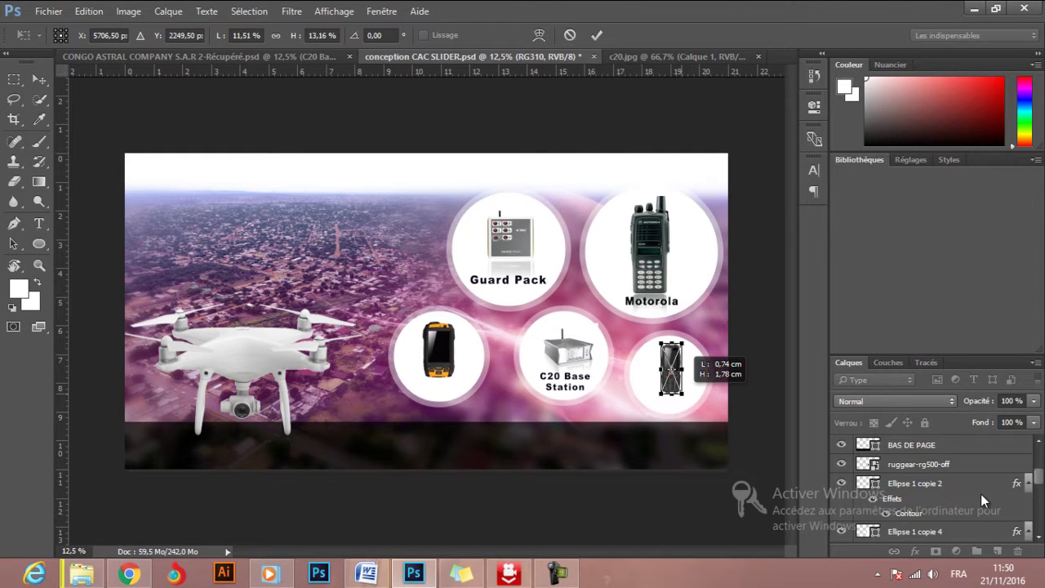
key("Return")
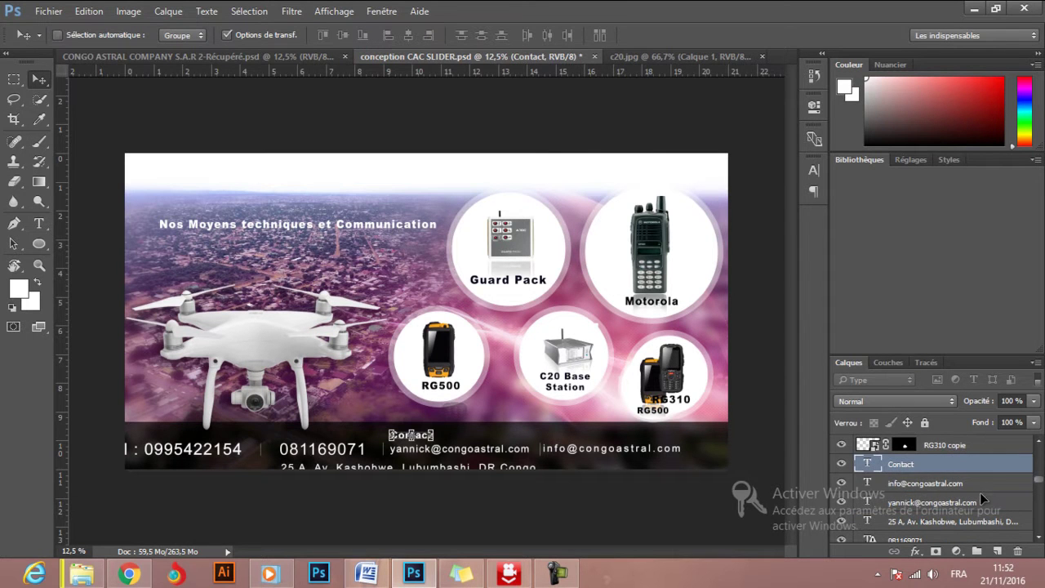
key("alt+shift+bracketleft")
key("alt+shift+bracketleft")
key("alt+shift+bracketleft")
scroll(980, 494, "up", 1)
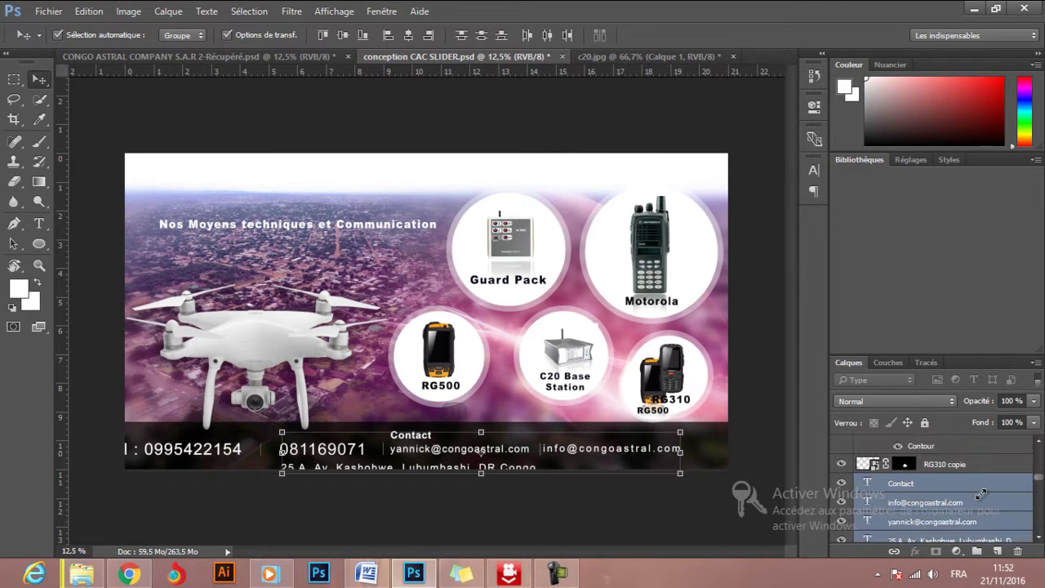
scroll(980, 494, "down", 3)
key("alt+shift+bracketleft")
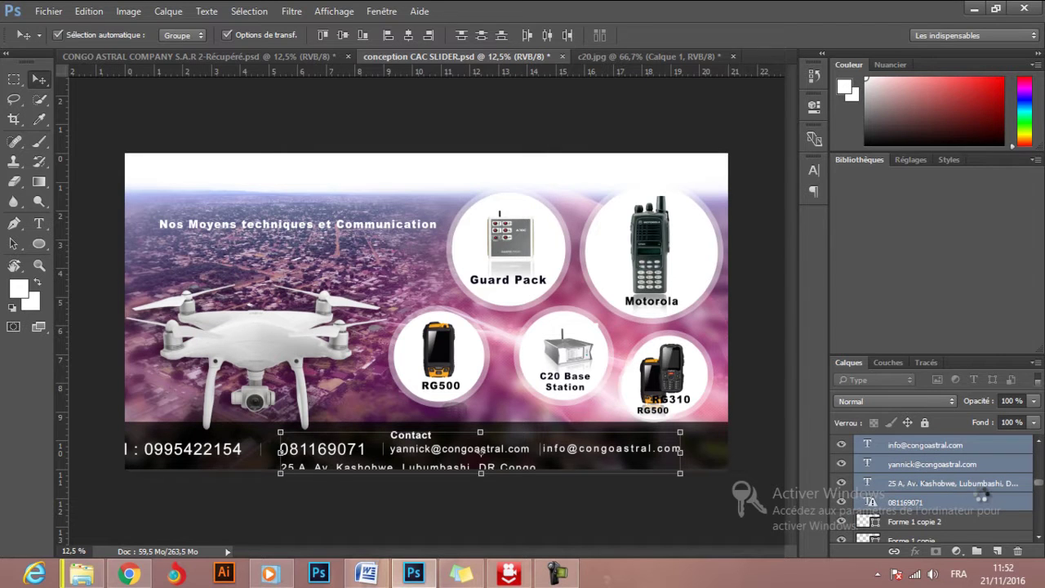
scroll(980, 494, "down", 1)
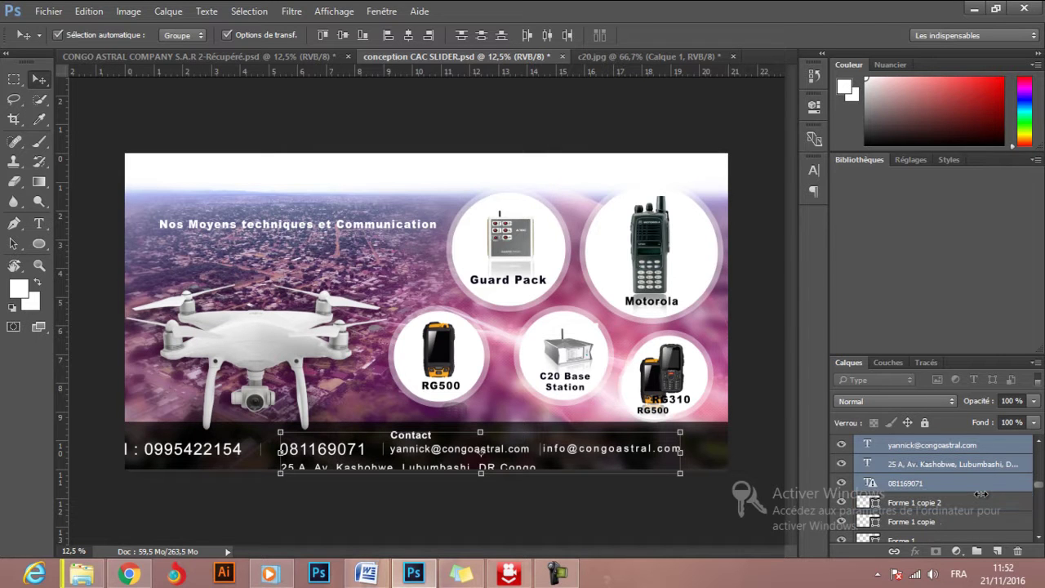
key("ctrl+z")
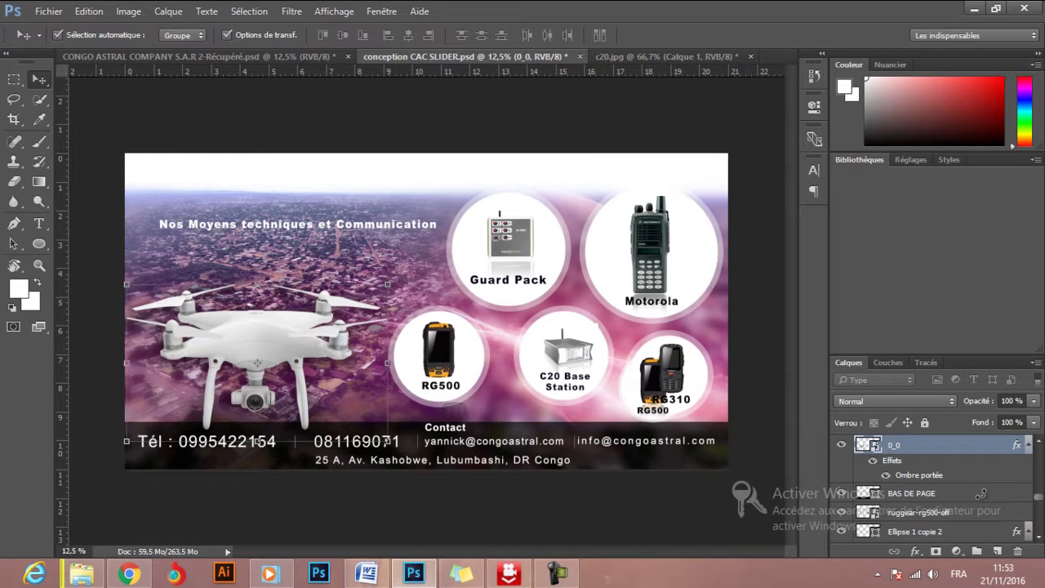
Re-enable layer 0_0's drop shadow and raise its opacity from 35% to 44%.
key("ctrl+z")
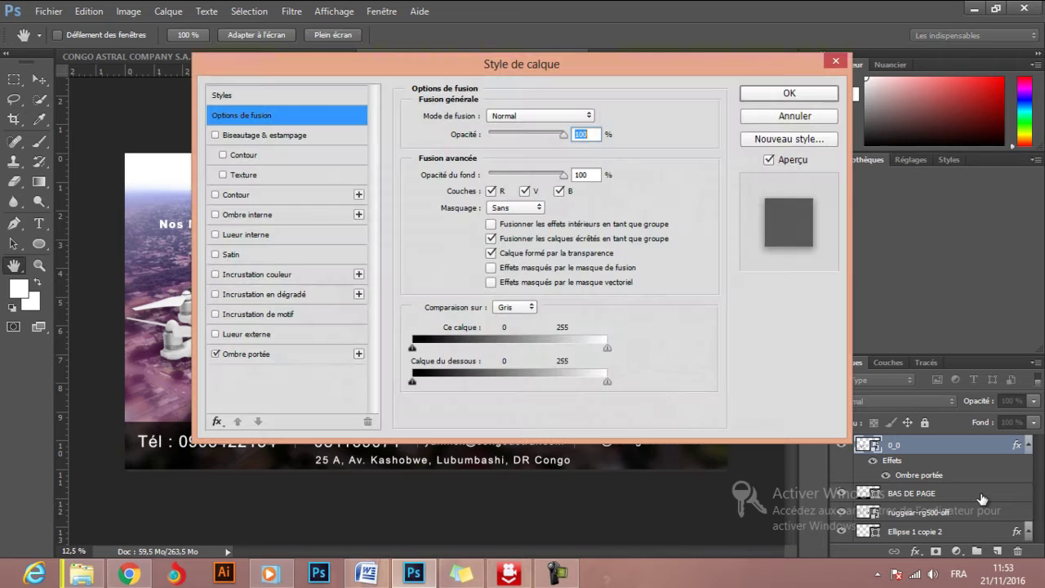
double_click(980, 444)
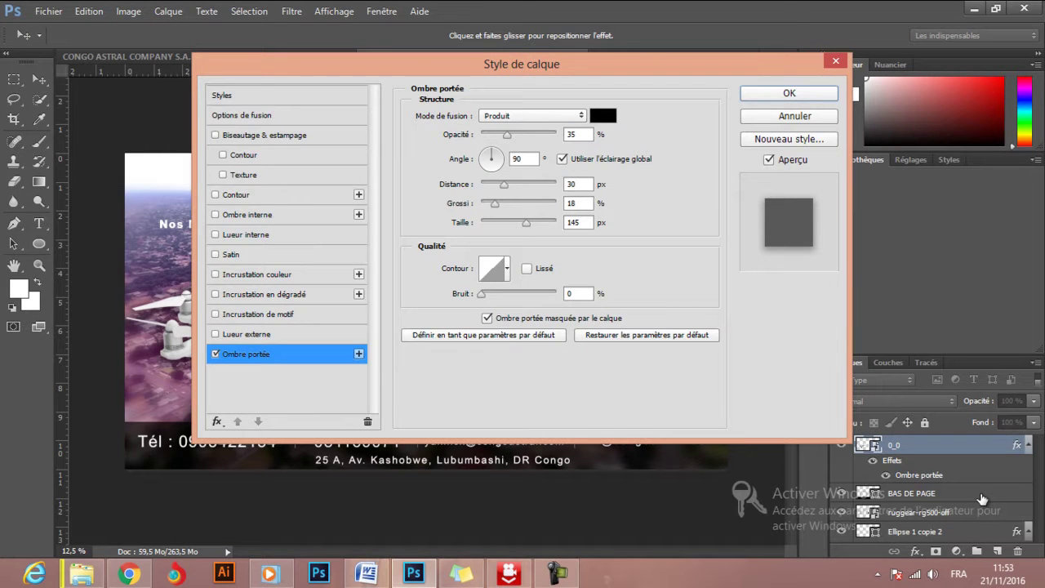
key("shift+Up")
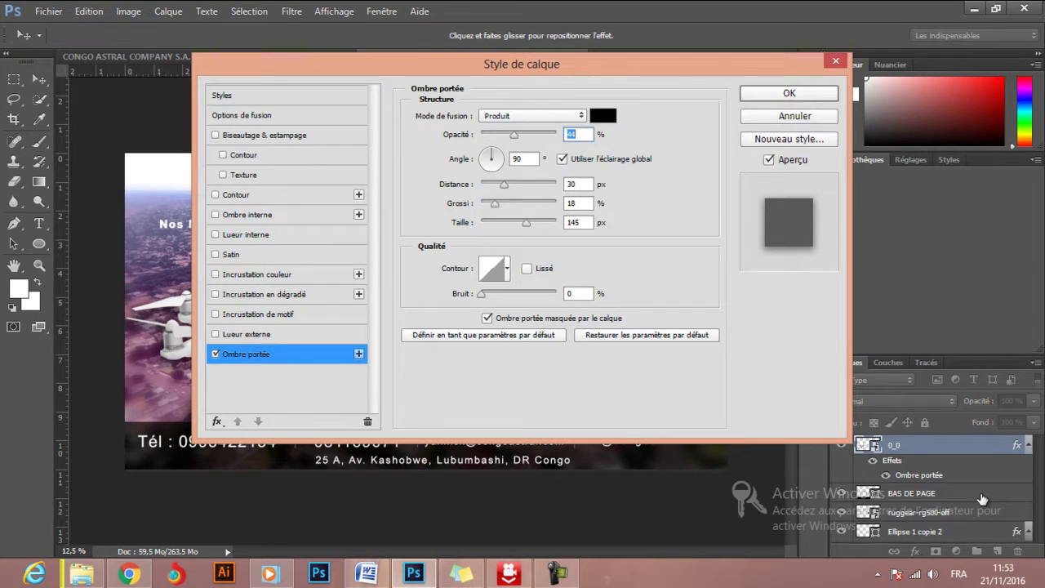
key("Return")
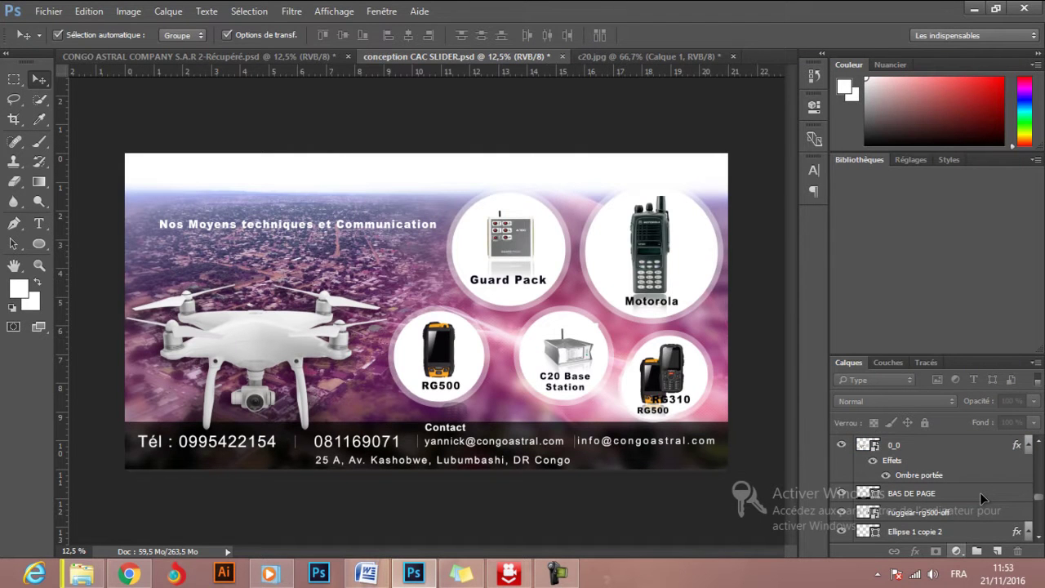
Add a Niveaux 1 Levels layer with input levels 18, 1.17 and 250.
left_click(957, 551)
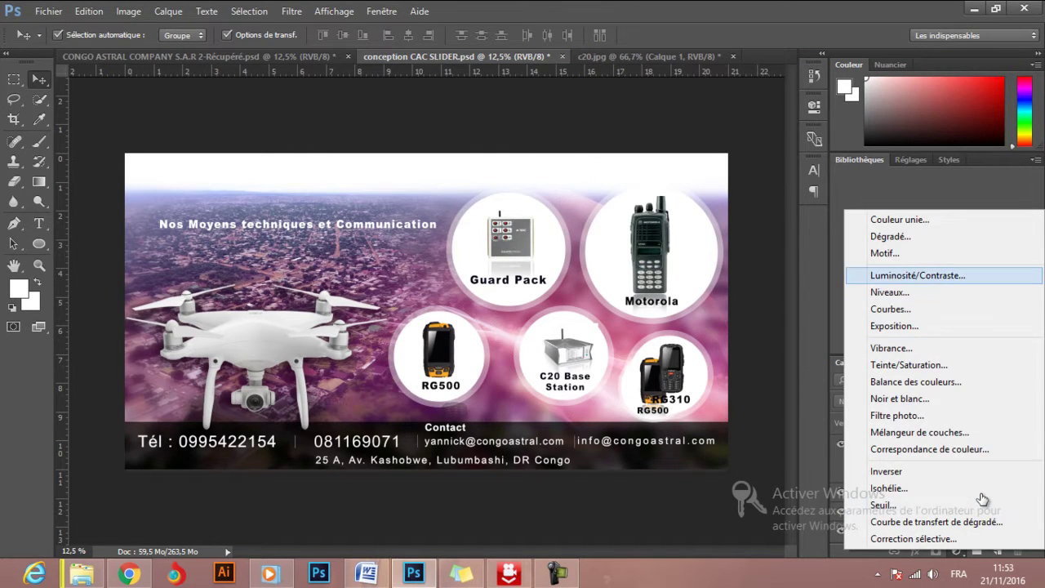
key("Down")
key("Return")
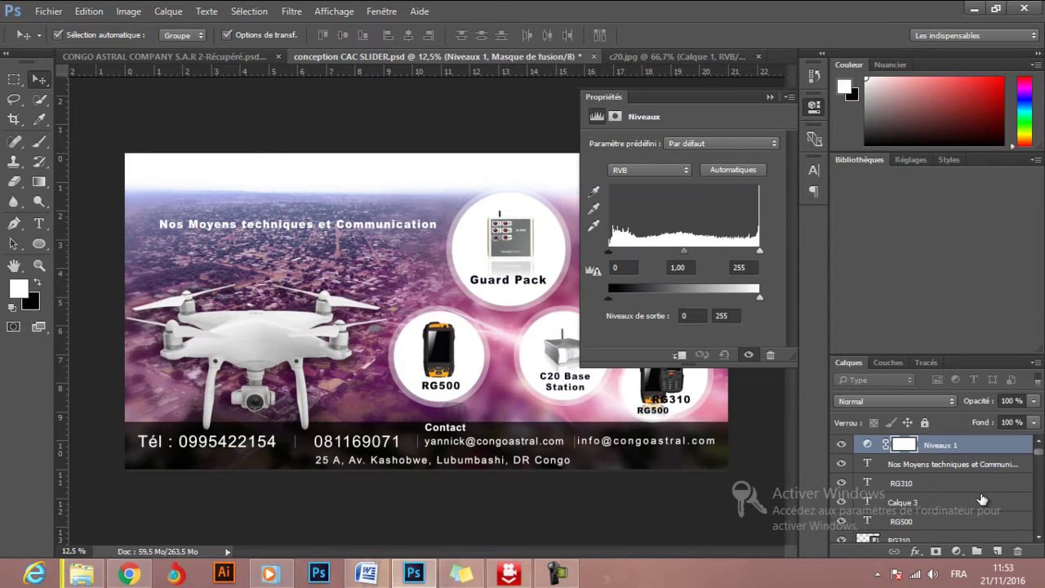
type("18")
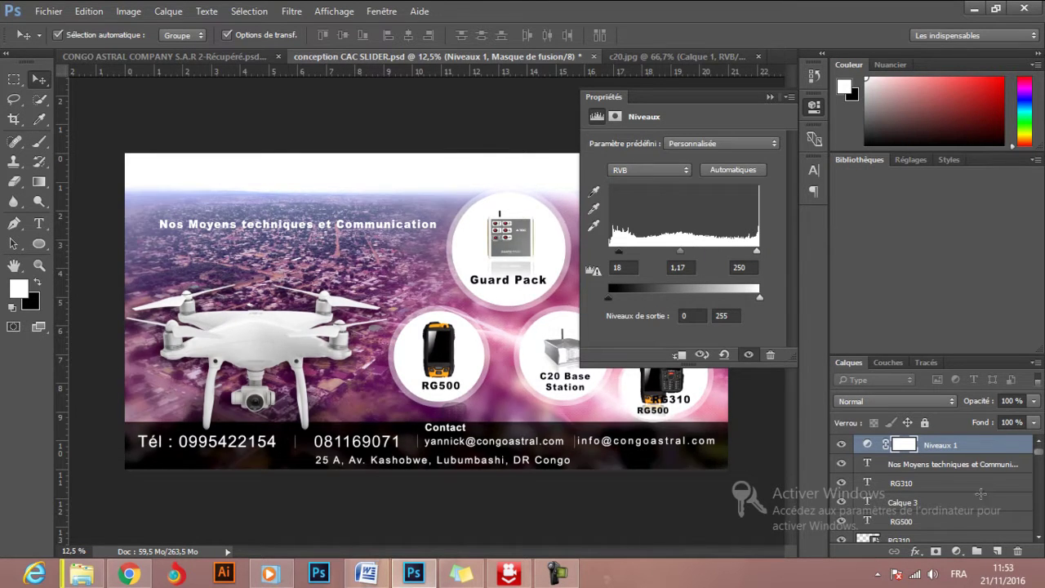
left_click(769, 96)
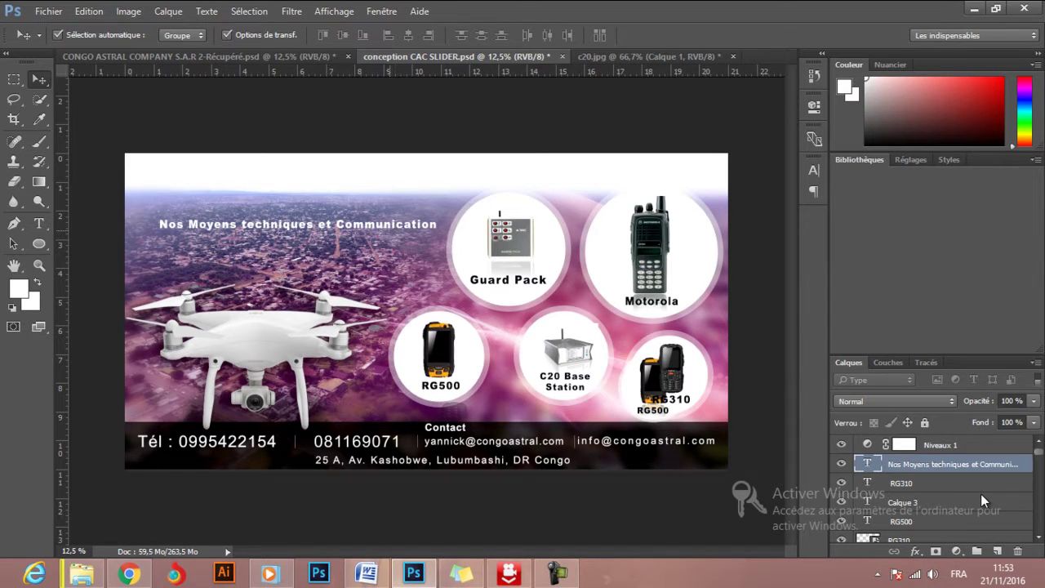
Select the 'Nos Moyens techniques et Communication' title layer and add a drop shadow in its layer style.
key("alt+bracketleft")
double_click(947, 464)
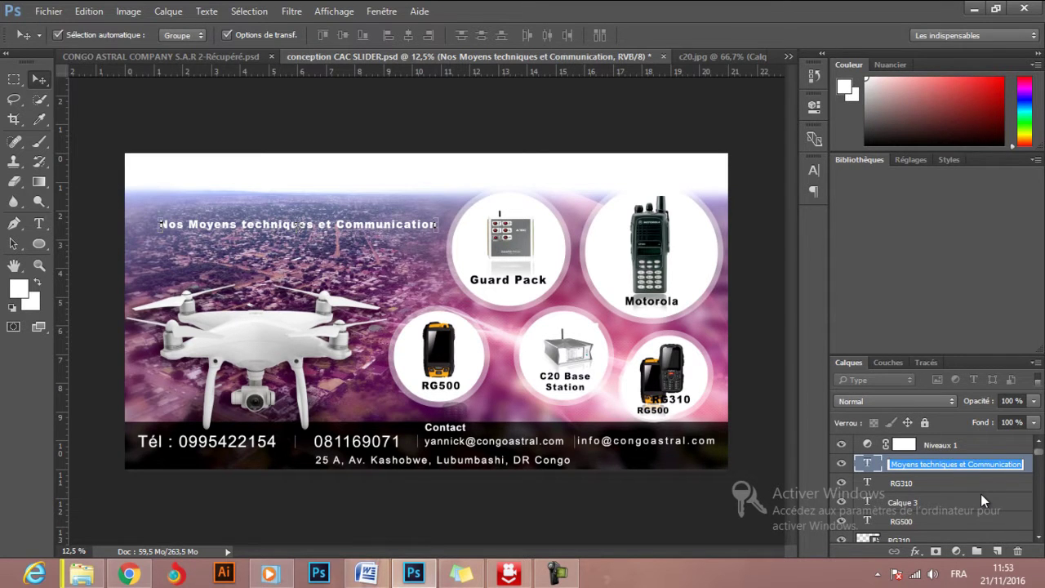
double_click(983, 500)
left_click(379, 359)
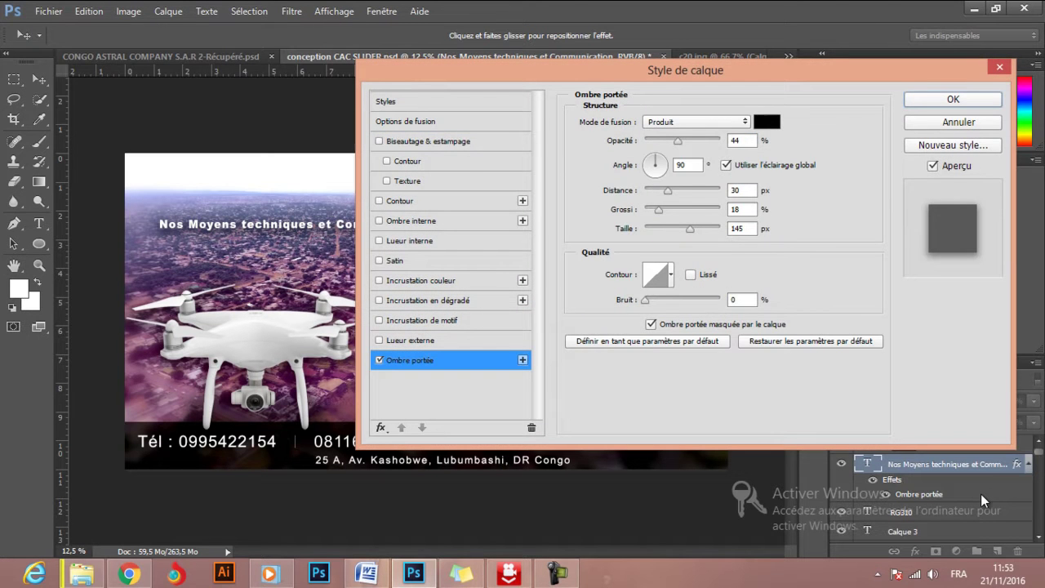
Set the drop shadow to 32 px size and 37% opacity, apply it, and deselect the layer.
left_click_drag(690, 228, 665, 228)
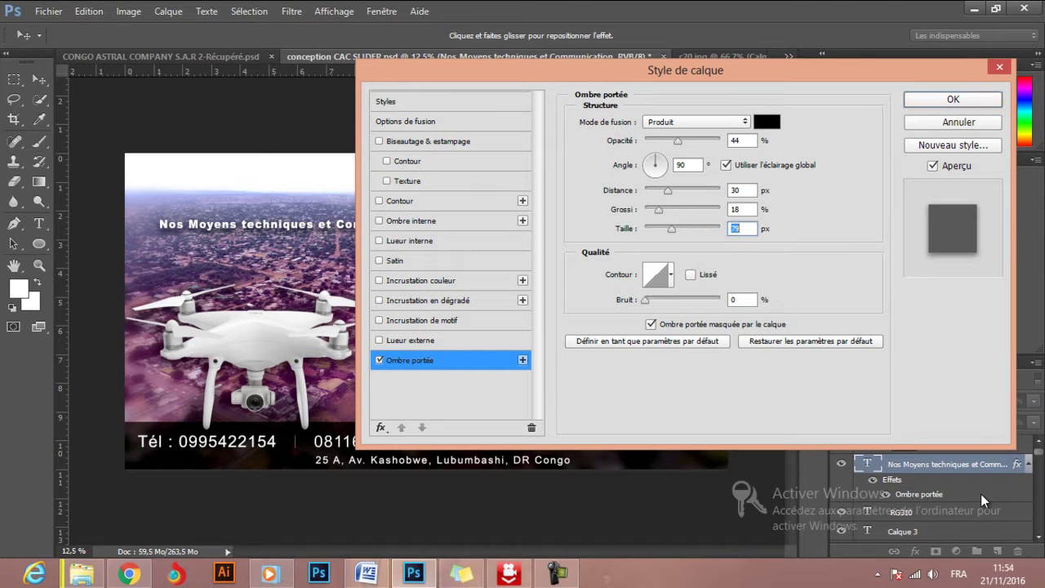
key("shift+Down")
key("shift+Down")
key("Down")
key("Down")
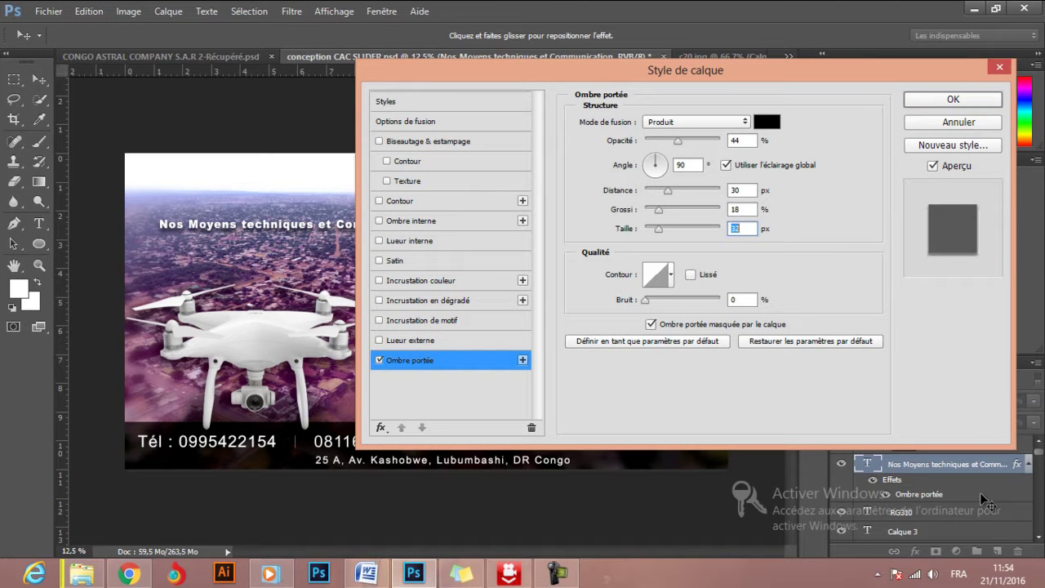
key("shift+Tab")
key("shift+Tab")
key("shift+Tab")
key("Down")
key("Down")
key("Down")
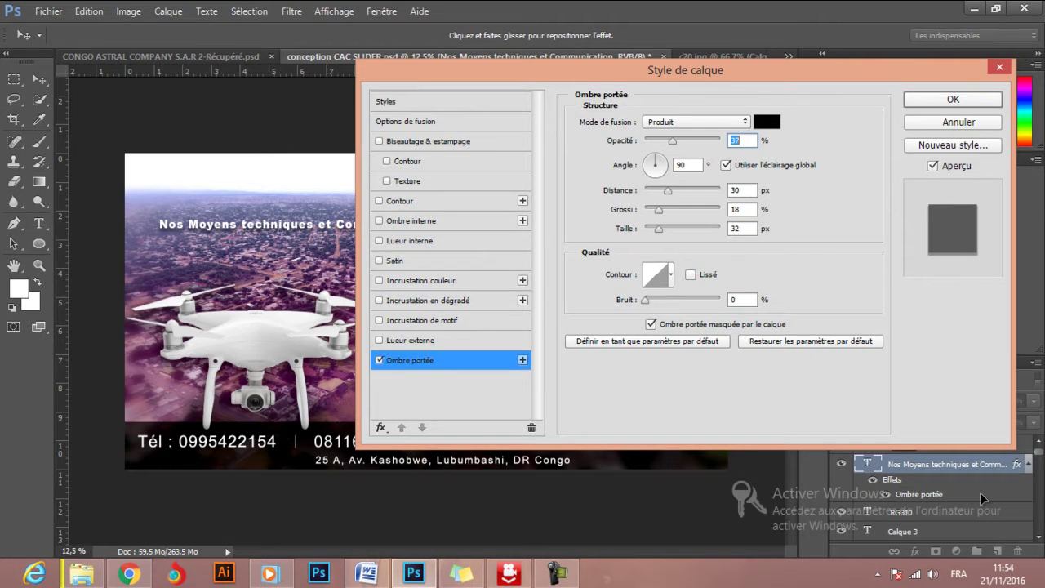
key("Return")
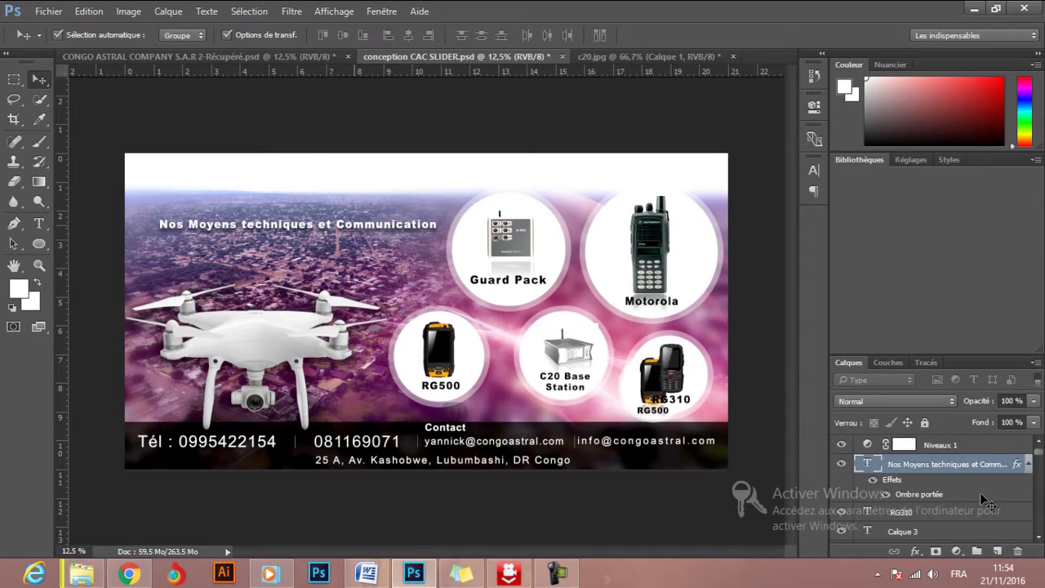
left_click(984, 499)
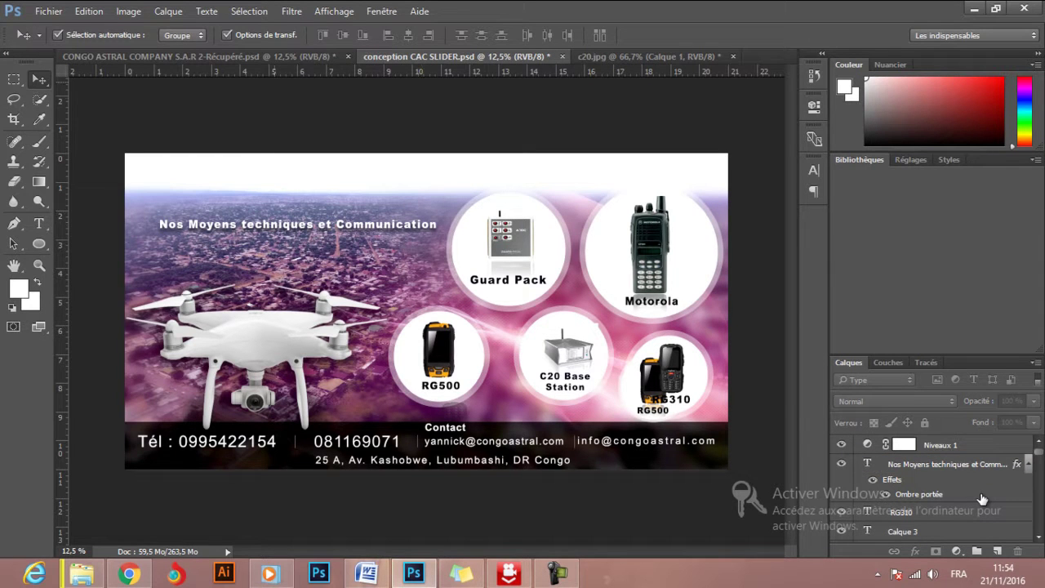
key("alt")
key("alt")
key("ctrl")
key("ctrl+alt+i")
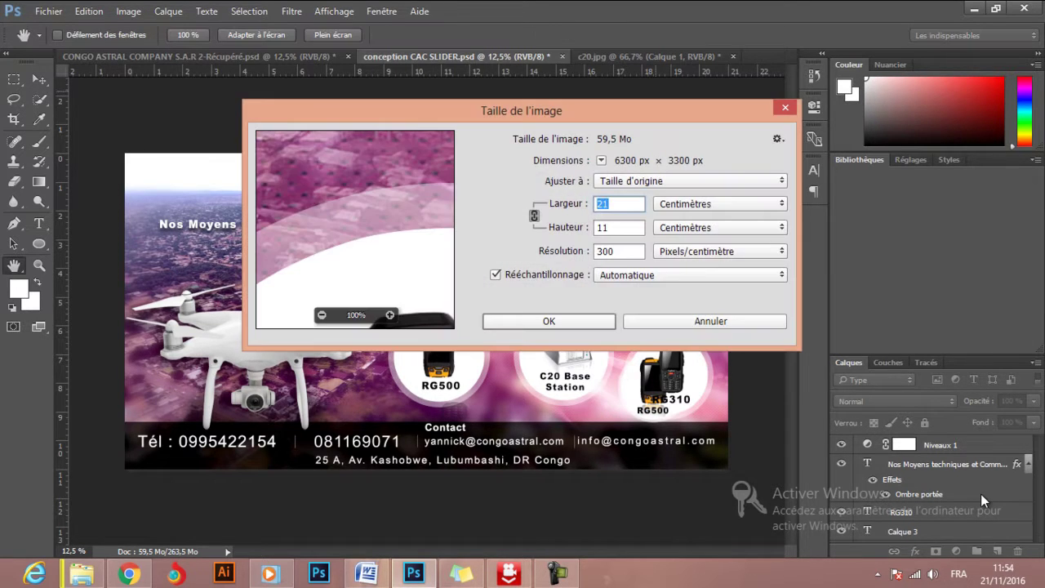
key("Tab")
key("alt+Down")
key("Up")
key("Up")
key("Return")
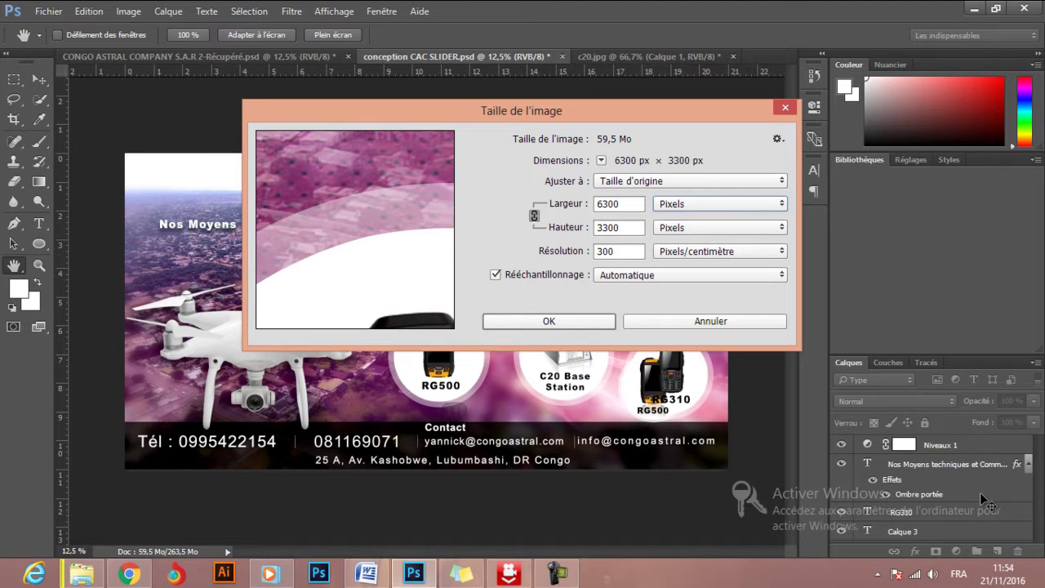
key("Escape")
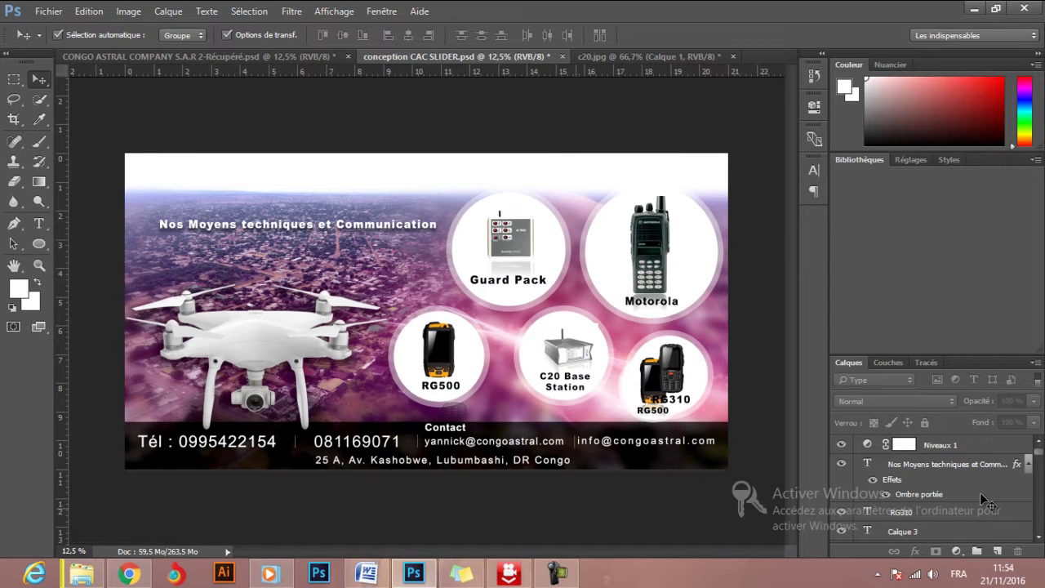
key("t")
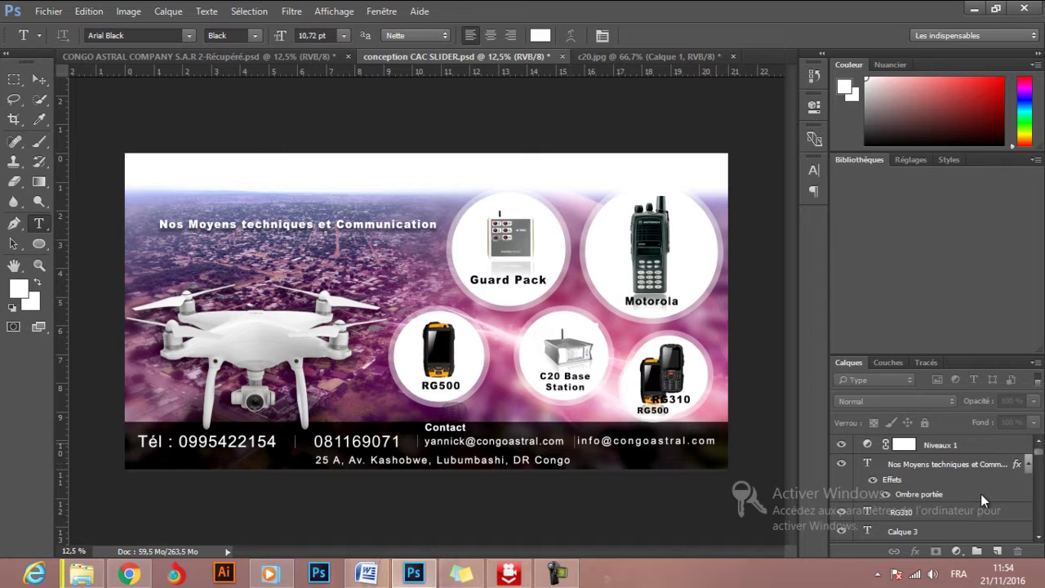
left_click(646, 450)
type("www.congoastral")
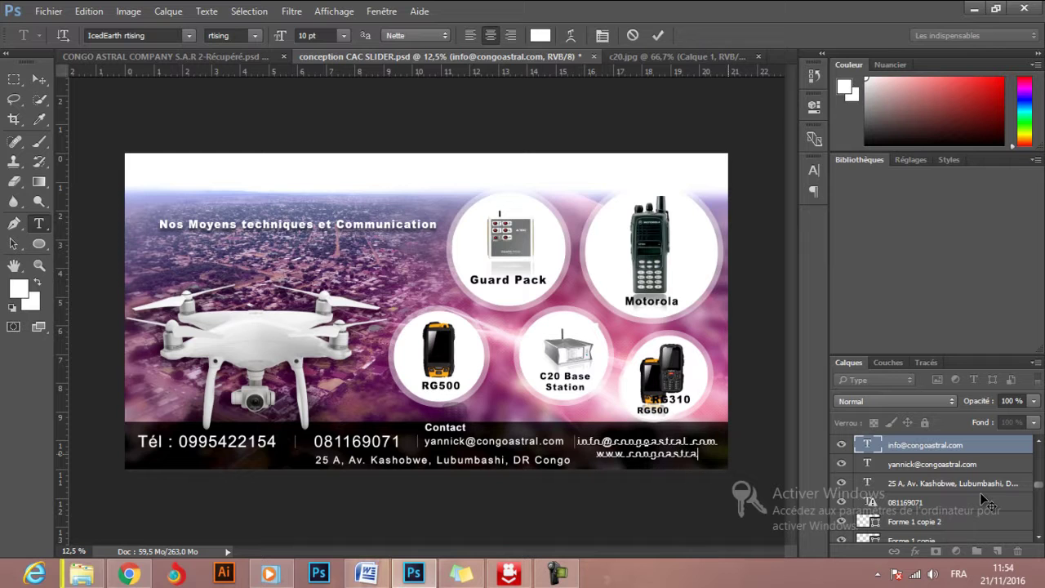
type("l.com")
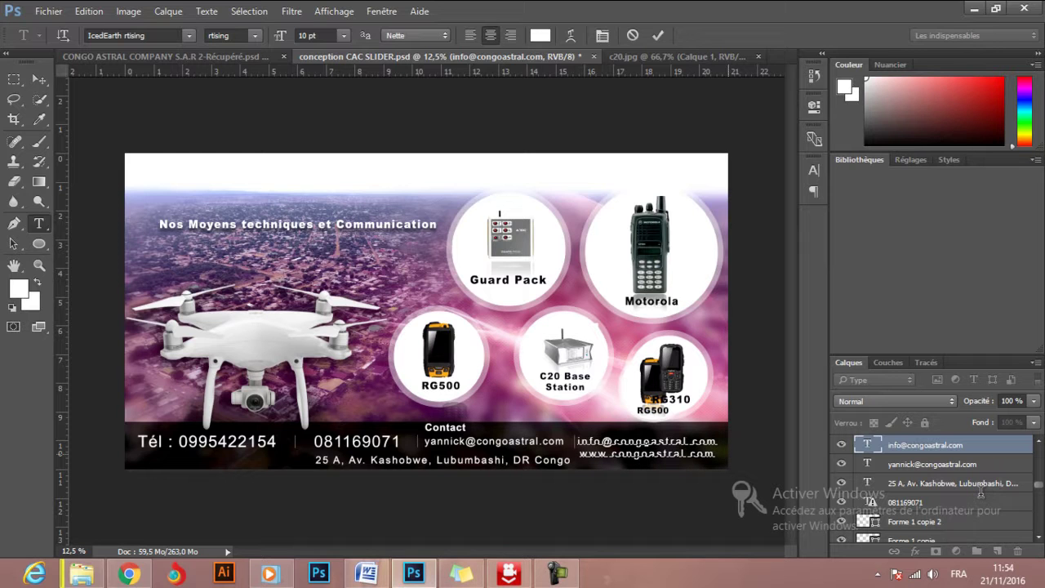
key("ctrl+Return")
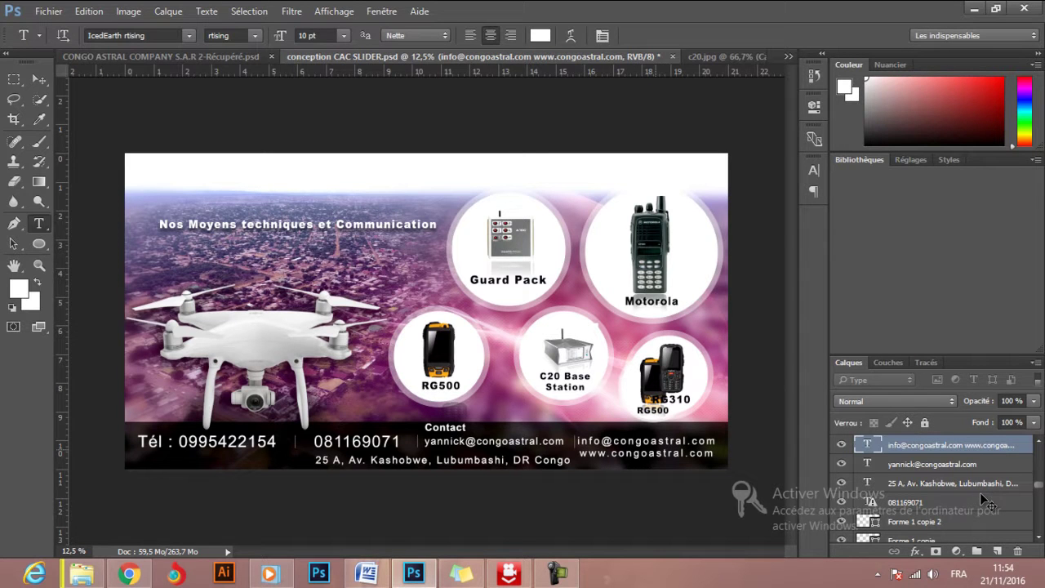
key("v")
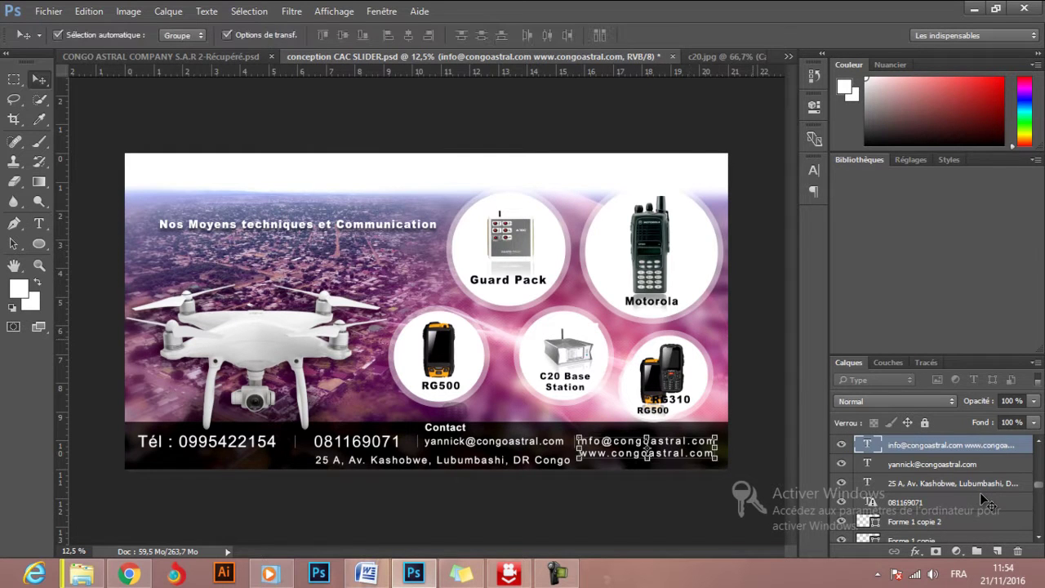
key("alt")
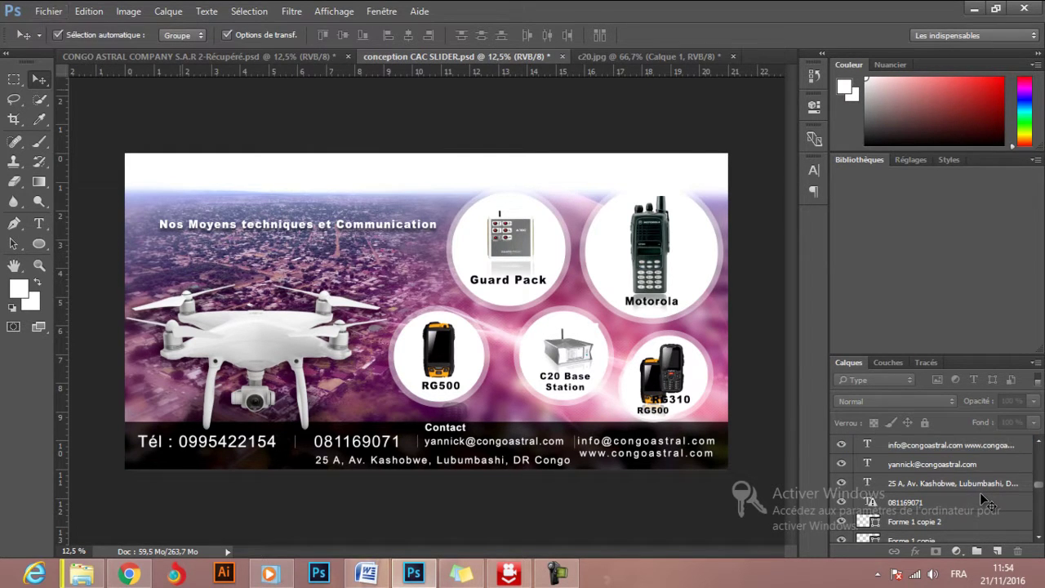
key("f")
key("Down")
key("Down")
key("Down")
key("Down")
key("Down")
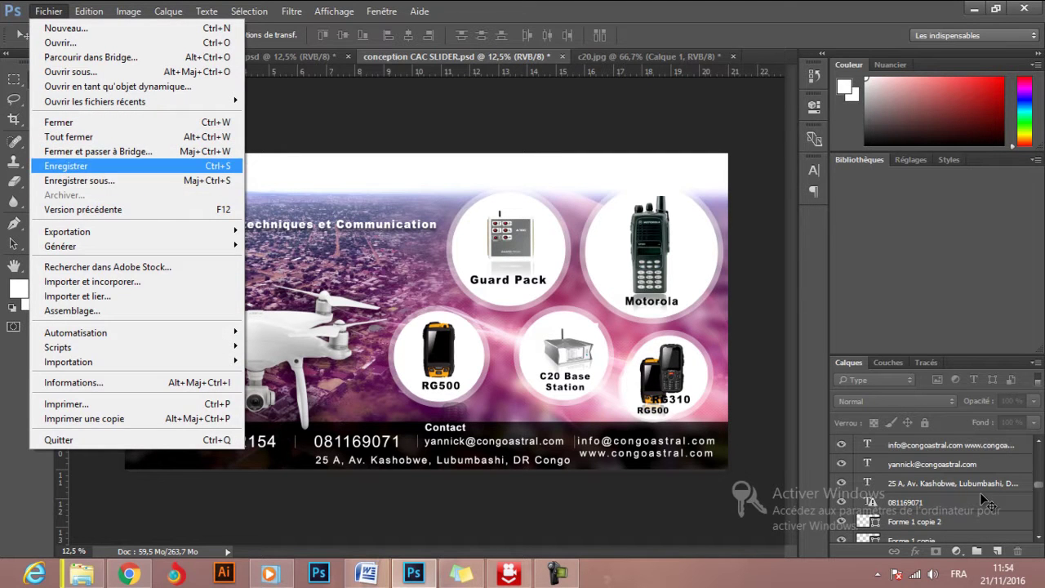
Save the banner as conception CAC SLIDER.psd and bring up the Save As window.
key("Return")
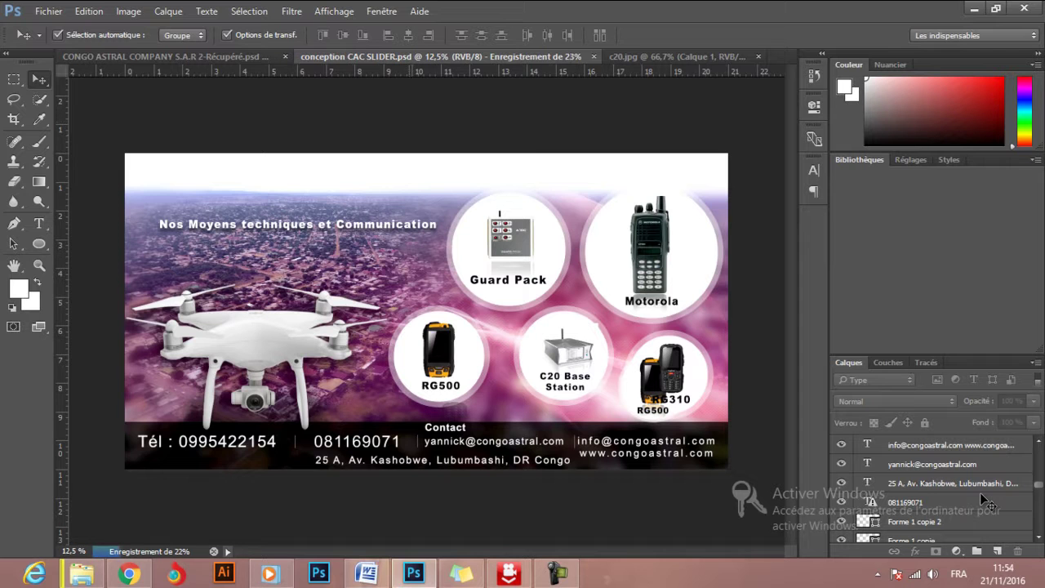
key("alt+f")
key("Down")
key("Down")
key("Down")
key("Down")
key("Down")
key("Down")
key("Down")
key("Down")
key("Down")
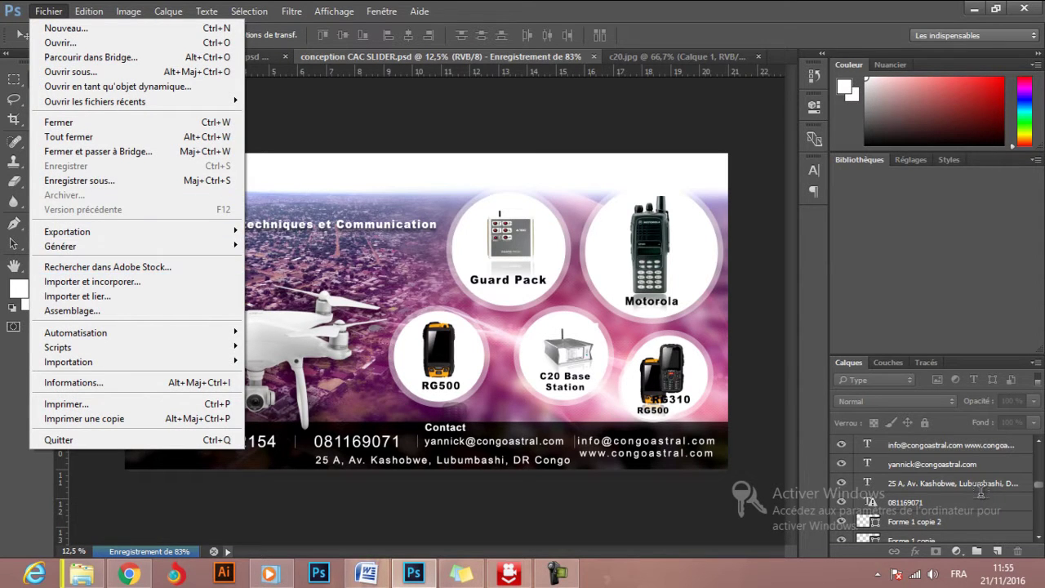
key("Up")
key("Up")
key("Up")
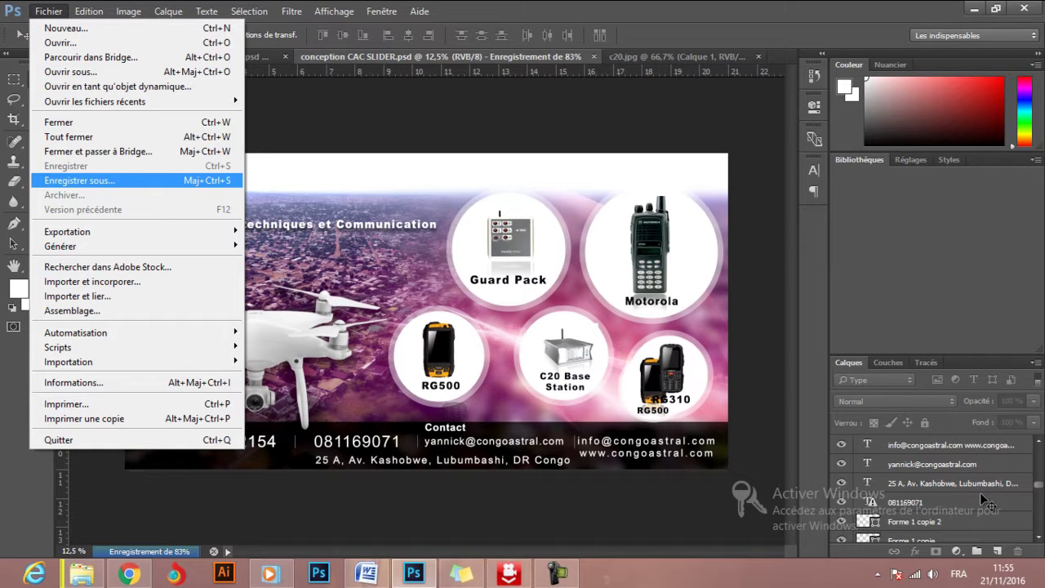
key("Escape")
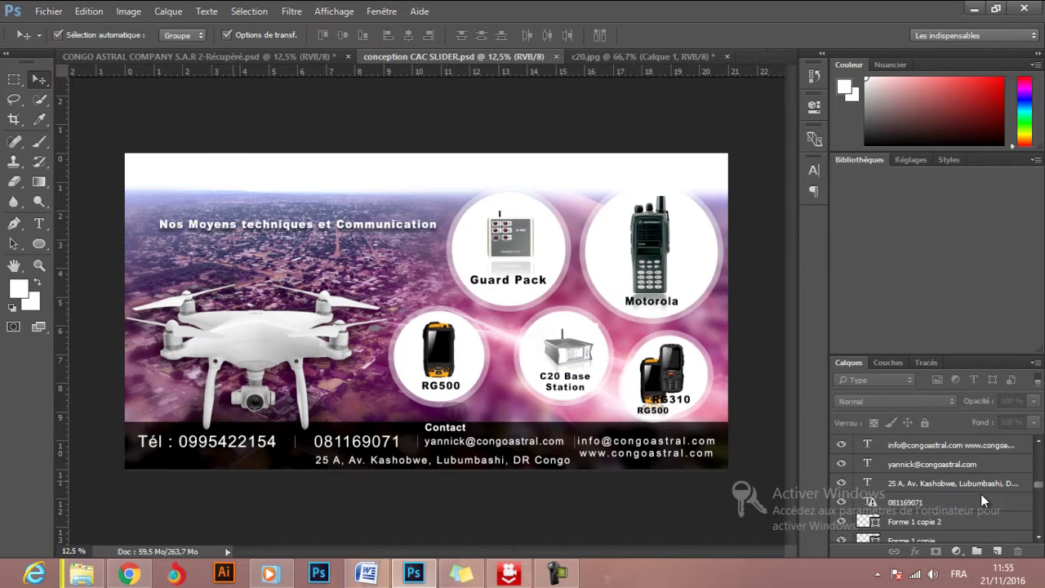
key("alt")
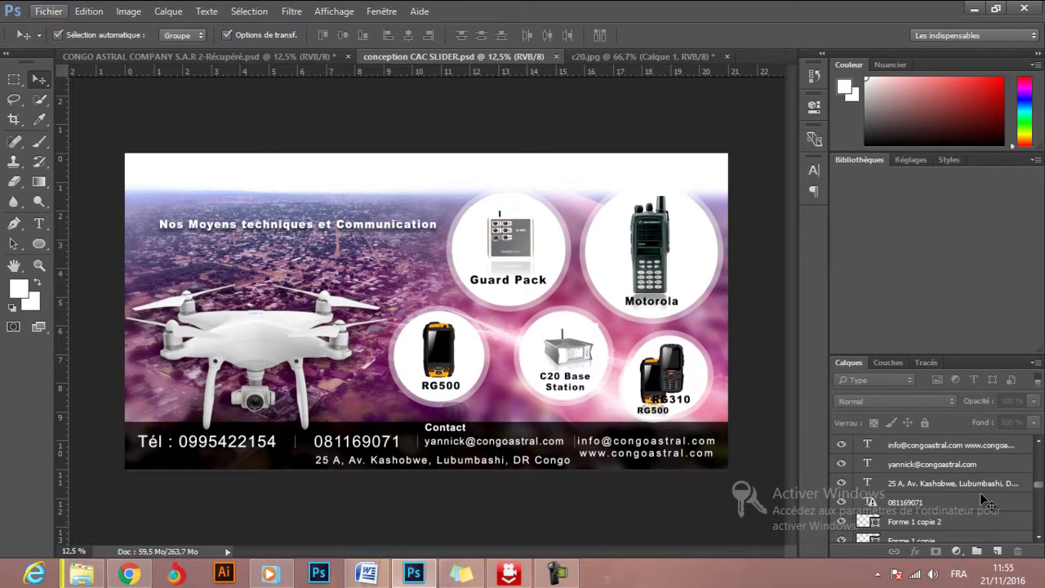
key("f")
key("Return")
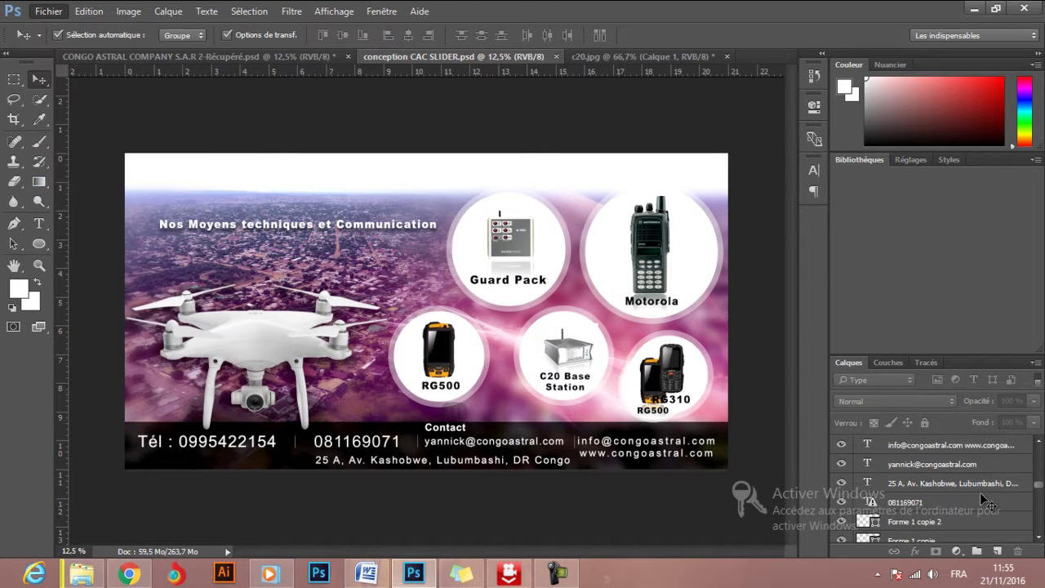
Save a JPEG copy named conception CAC SLIDER in the CAC folder at quality 8.
key("Tab")
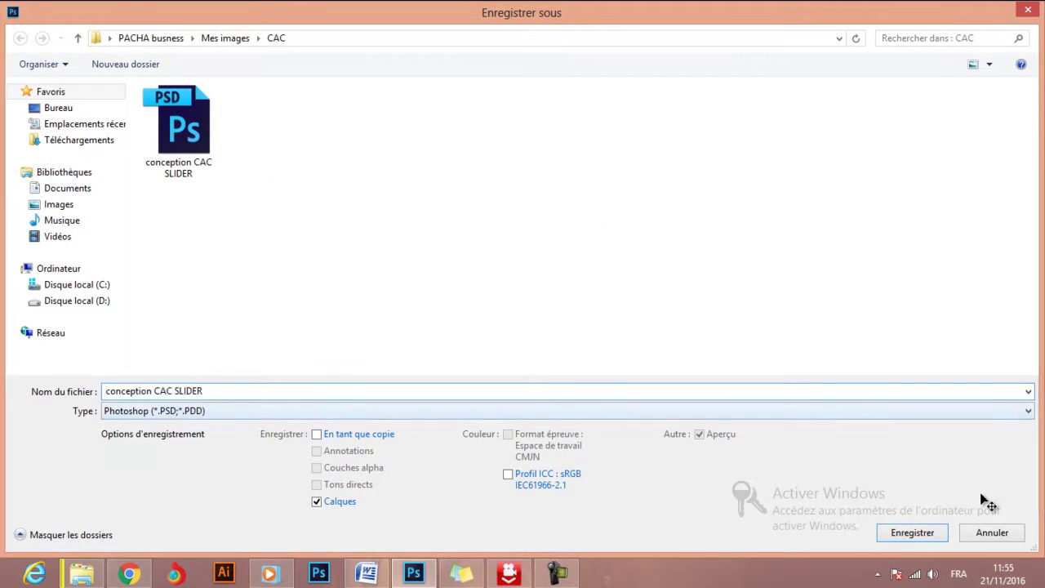
key("alt+Down")
key("Down")
key("Down")
key("Up")
key("Up")
key("Down")
key("Down")
key("Down")
key("Down")
key("Down")
key("Down")
key("Down")
key("Down")
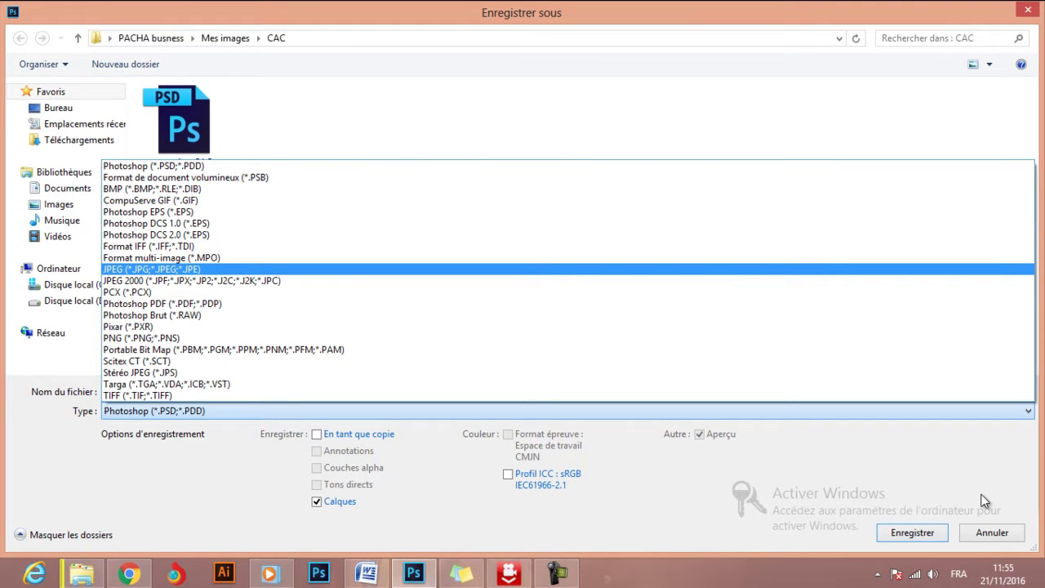
key("Return")
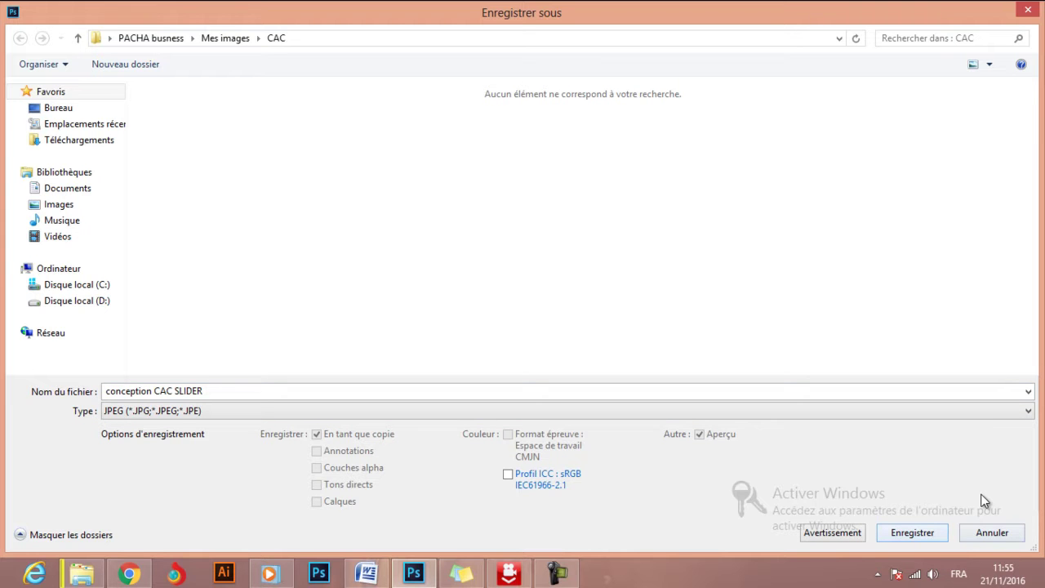
key("Return")
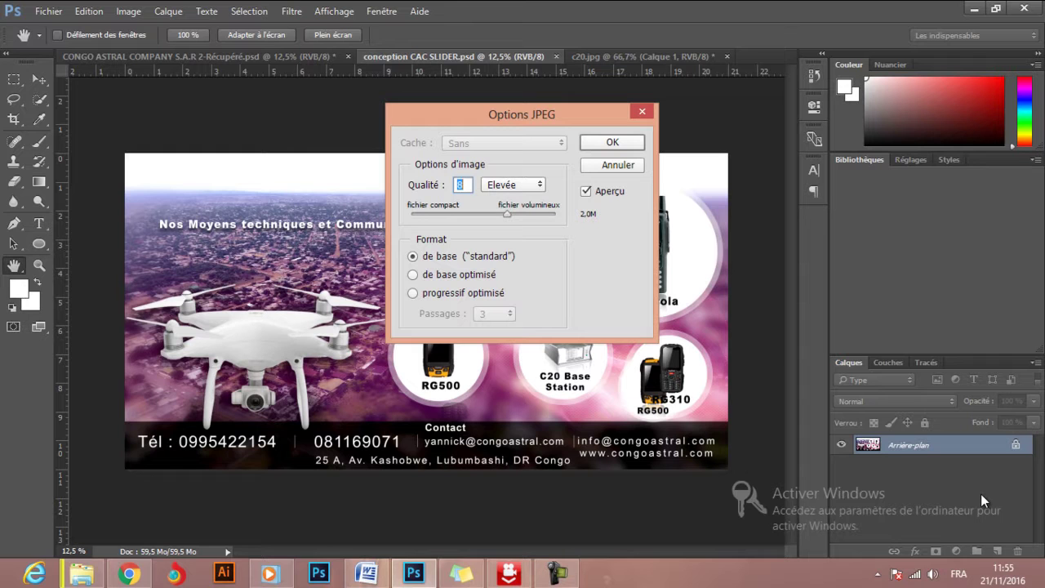
key("Up")
key("Up")
key("Up")
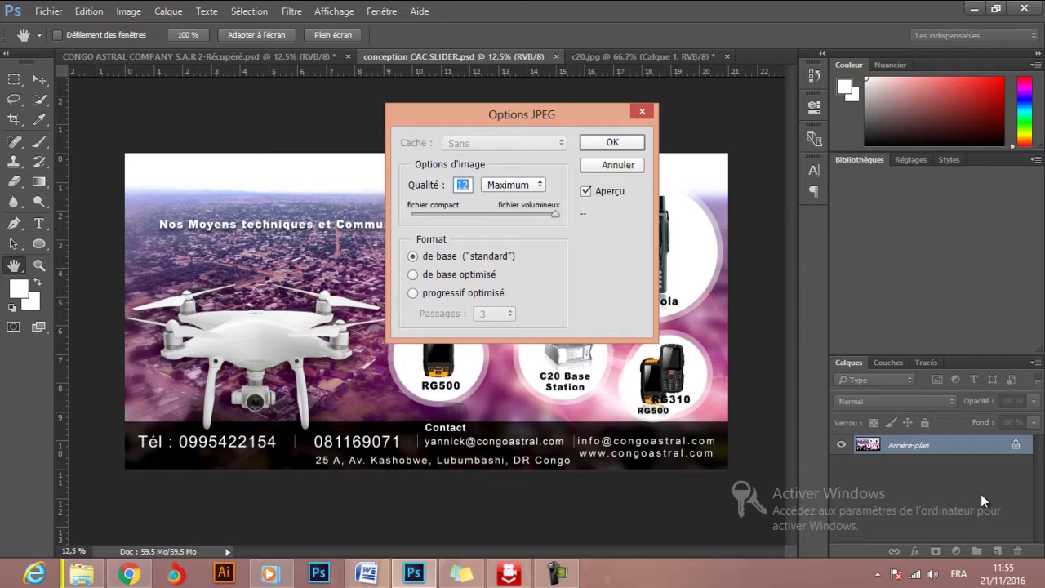
key("Down")
key("Down")
key("Down")
key("Return")
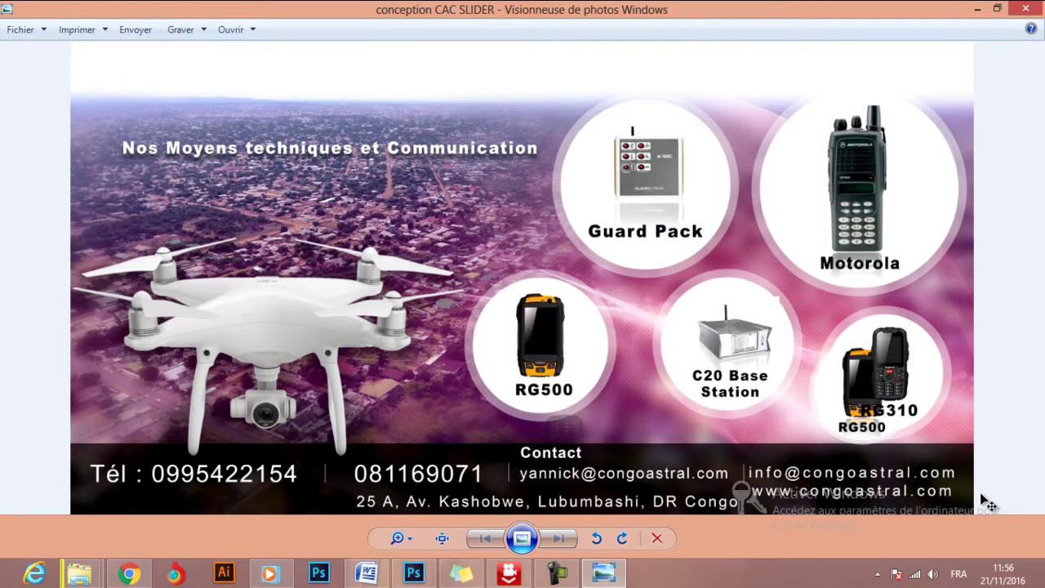
Zoom into the banner JPEG in Windows Photo Viewer, fit it to the window, then close the viewer.
scroll(983, 500, "up", 1)
scroll(985, 500, "up", 2)
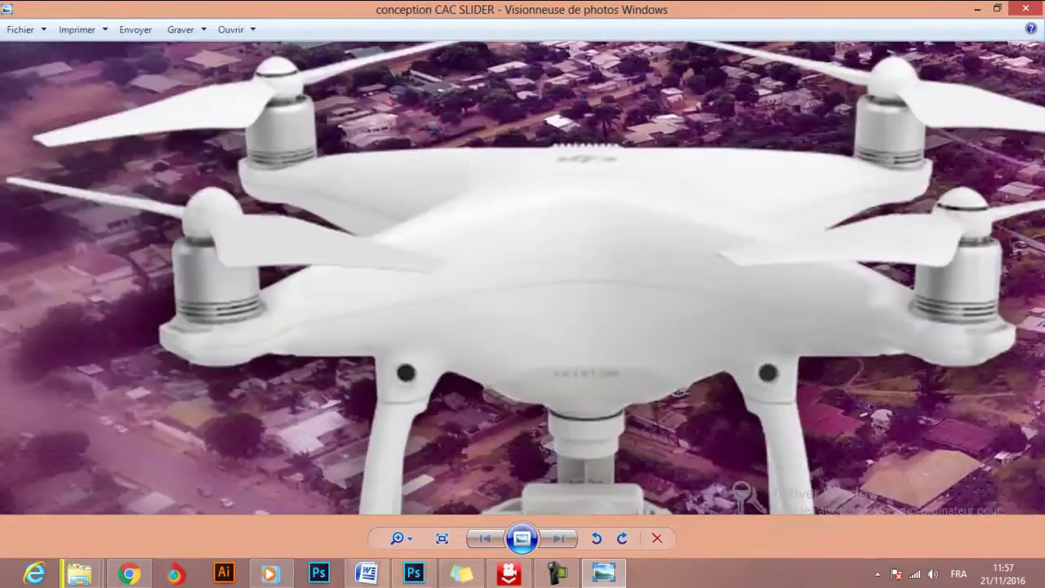
key("ctrl+0")
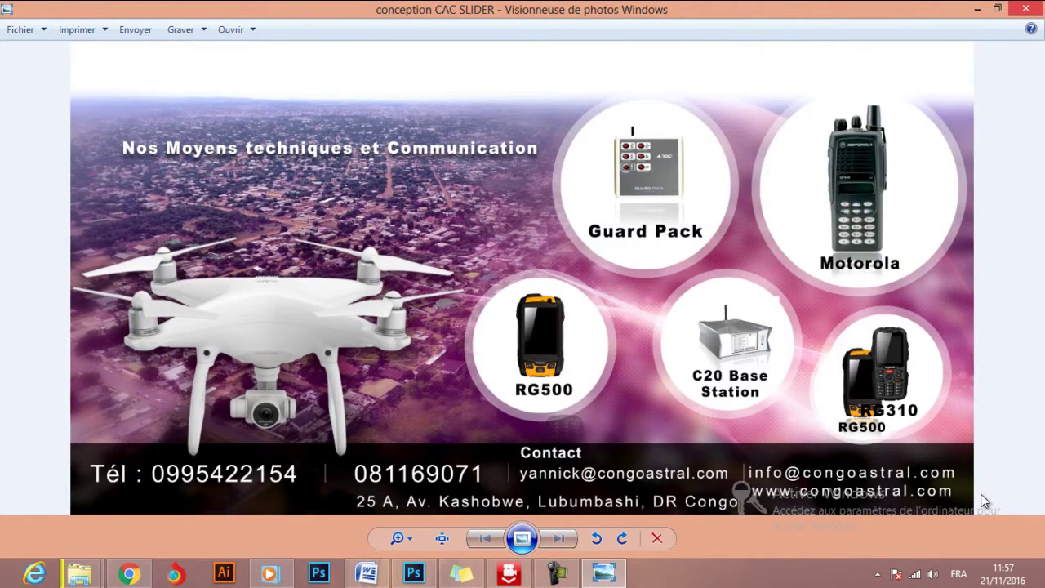
key("alt+F4")
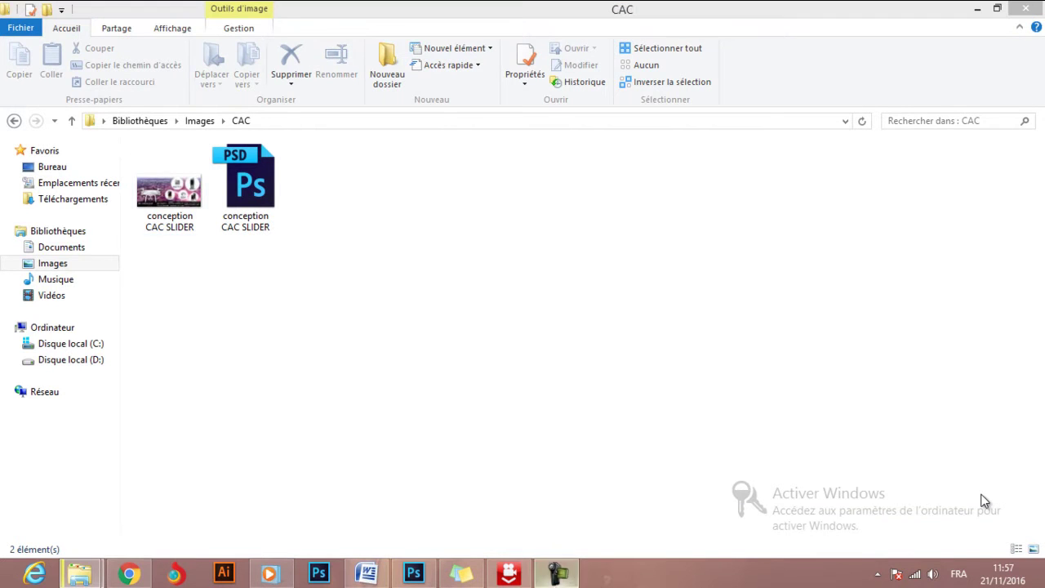